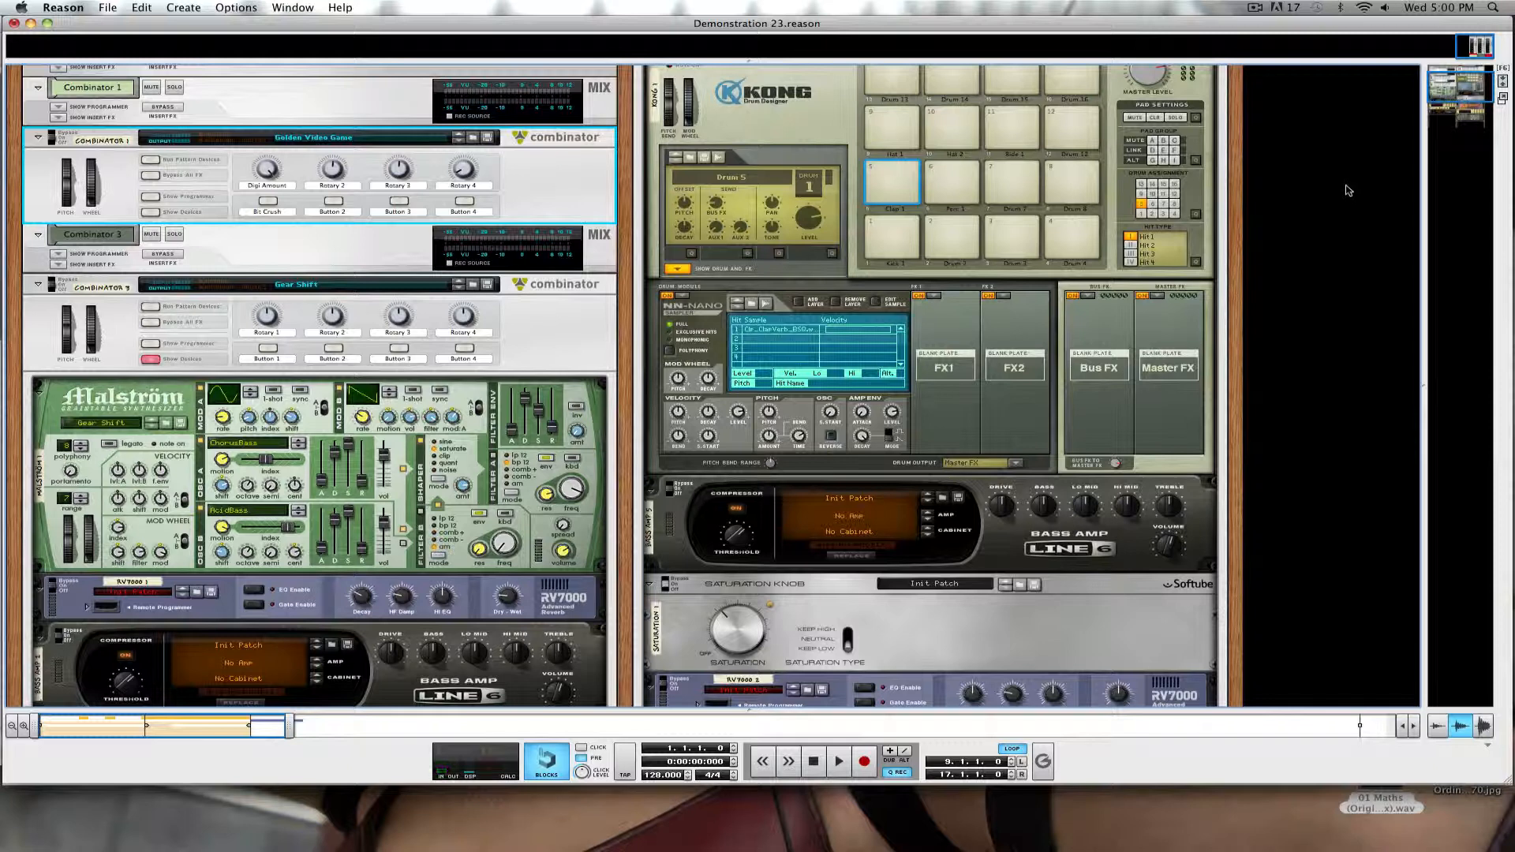
{"action": "left_click", "coordinate": [1435, 7]}
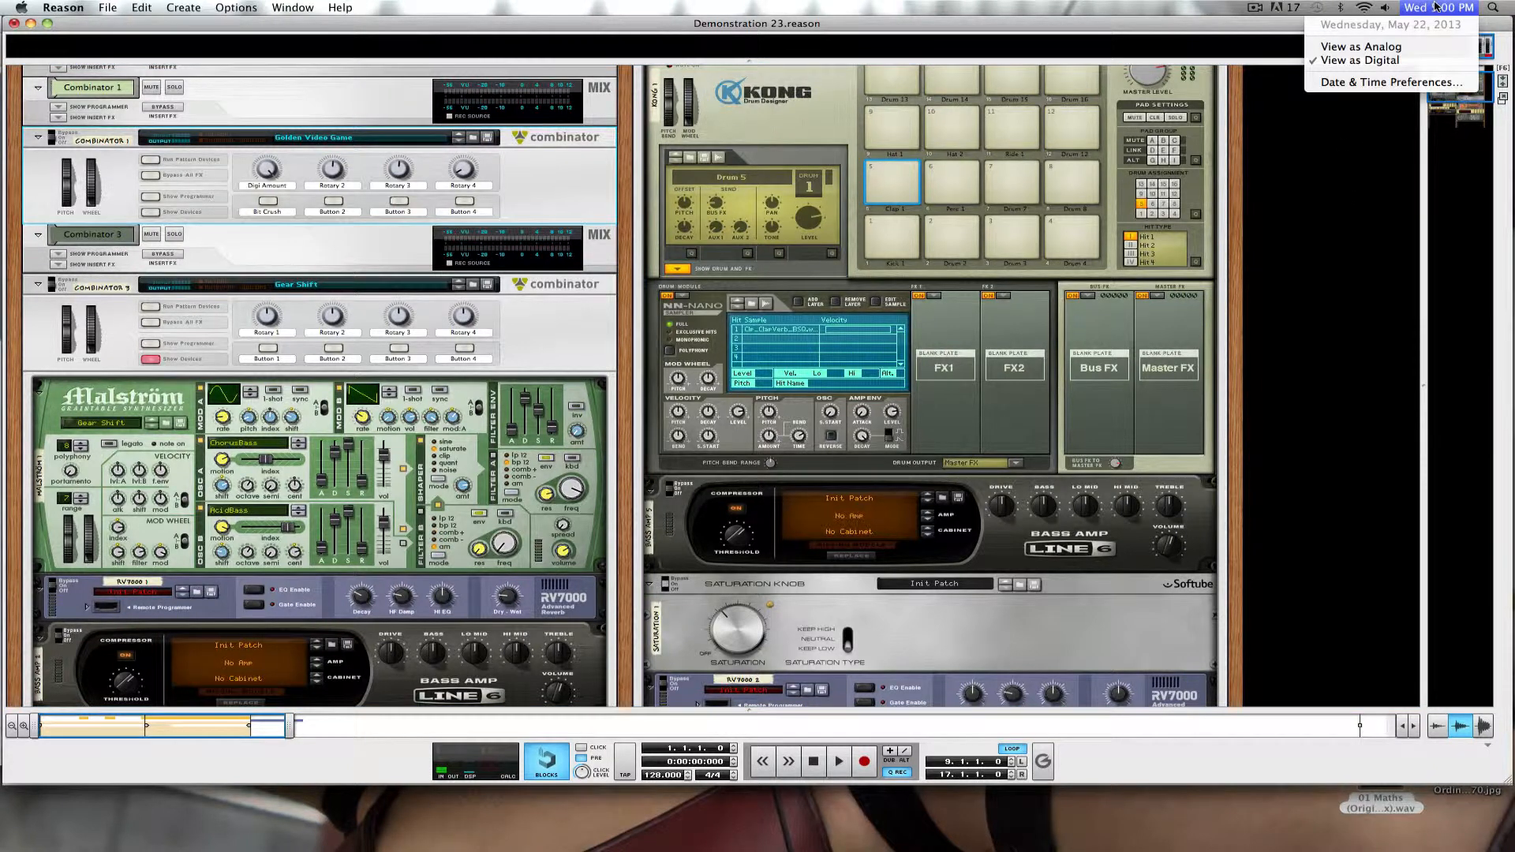
{"action": "left_click", "coordinate": [1435, 7]}
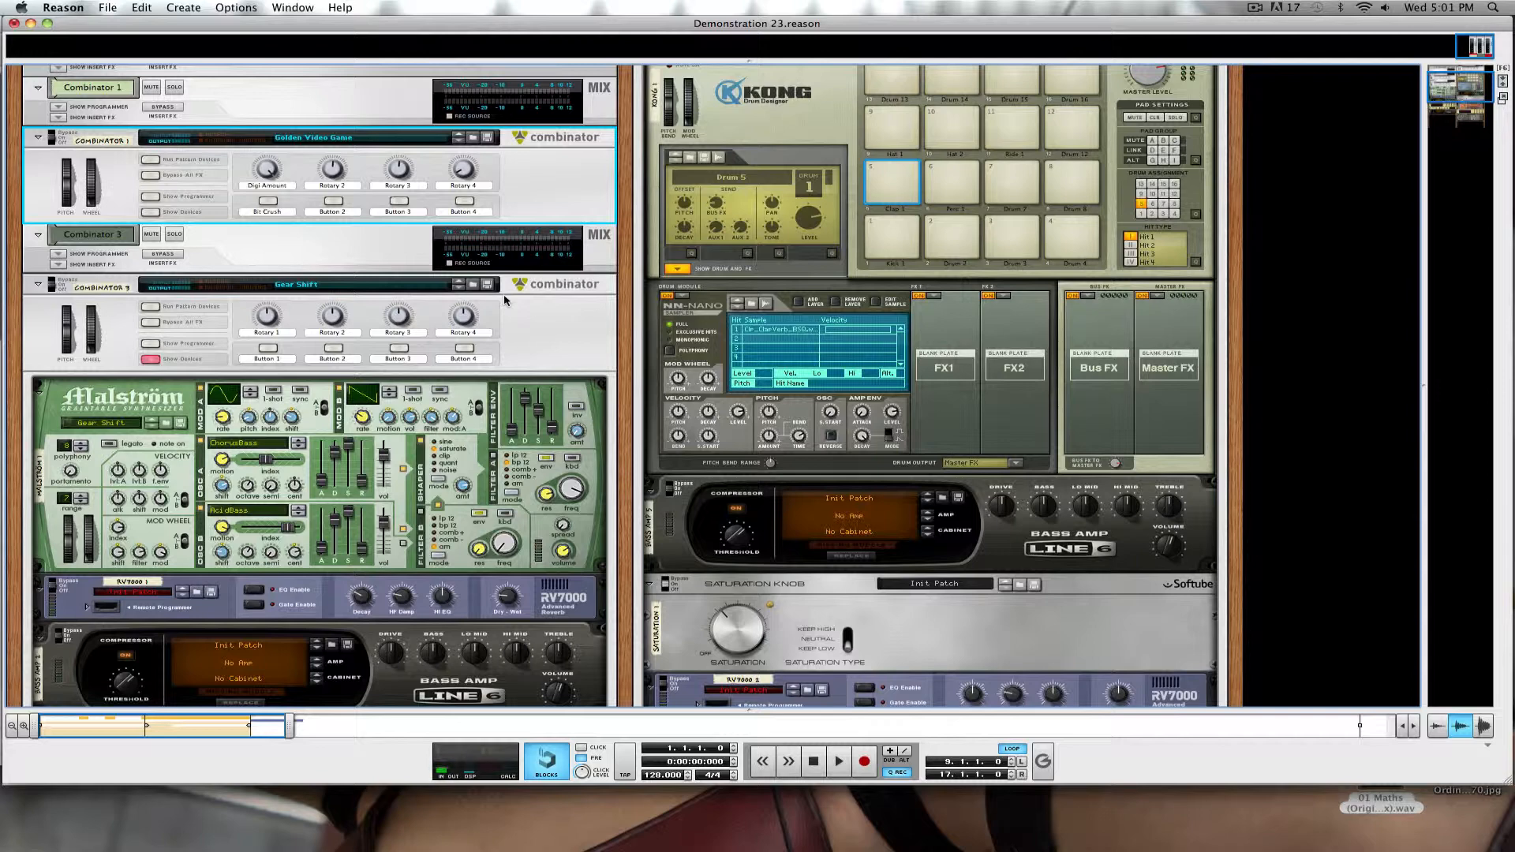
Show the devices inside the Golden Video Game Combinator and look through its device chain.
{"action": "left_click", "coordinate": [150, 212]}
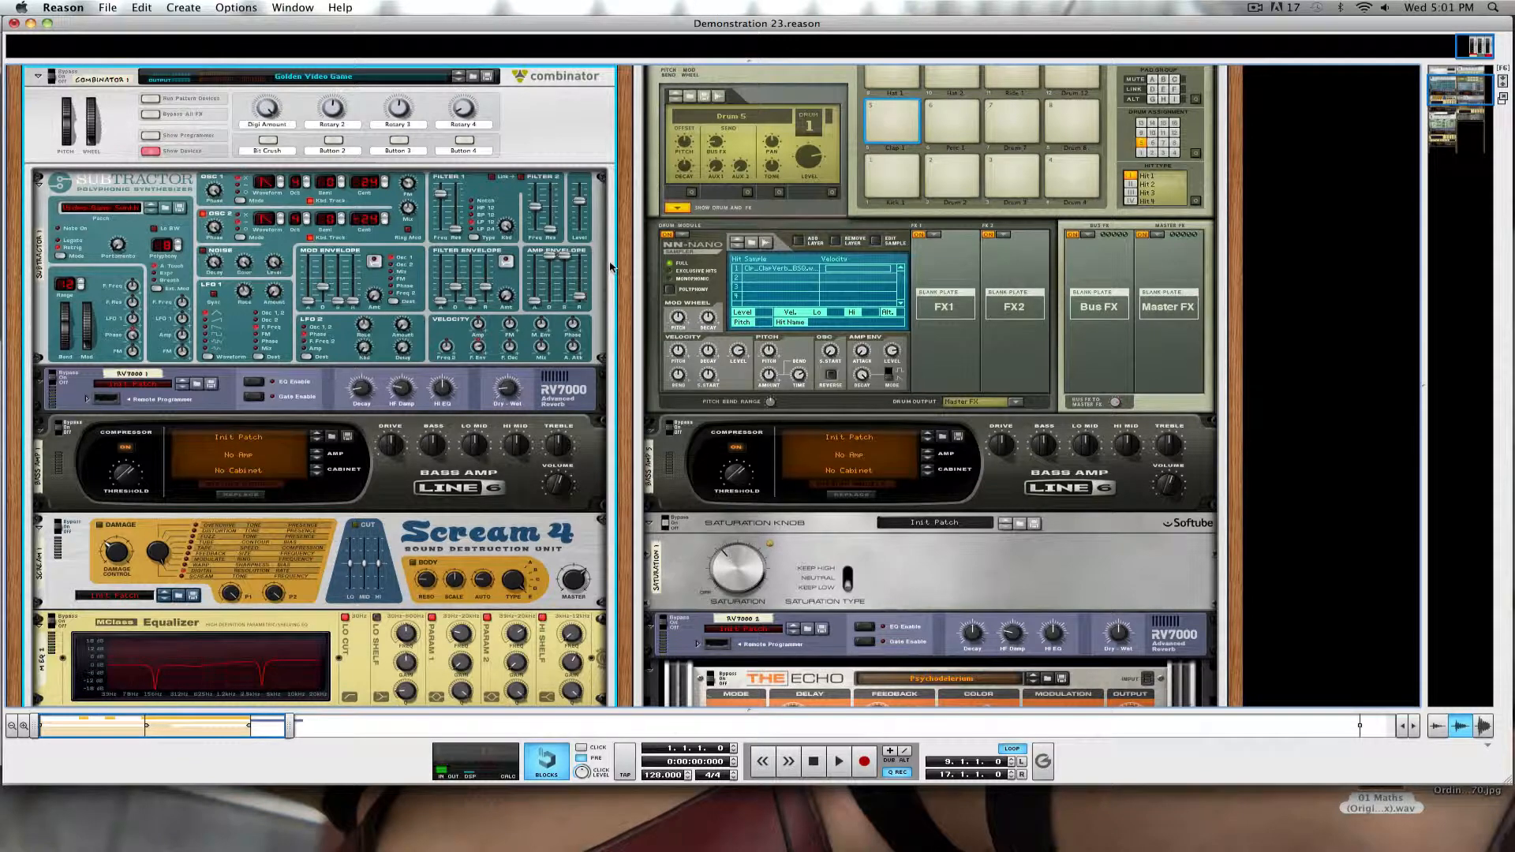
{"action": "scroll", "coordinate": [444, 230], "scroll_direction": "down", "scroll_amount": 5}
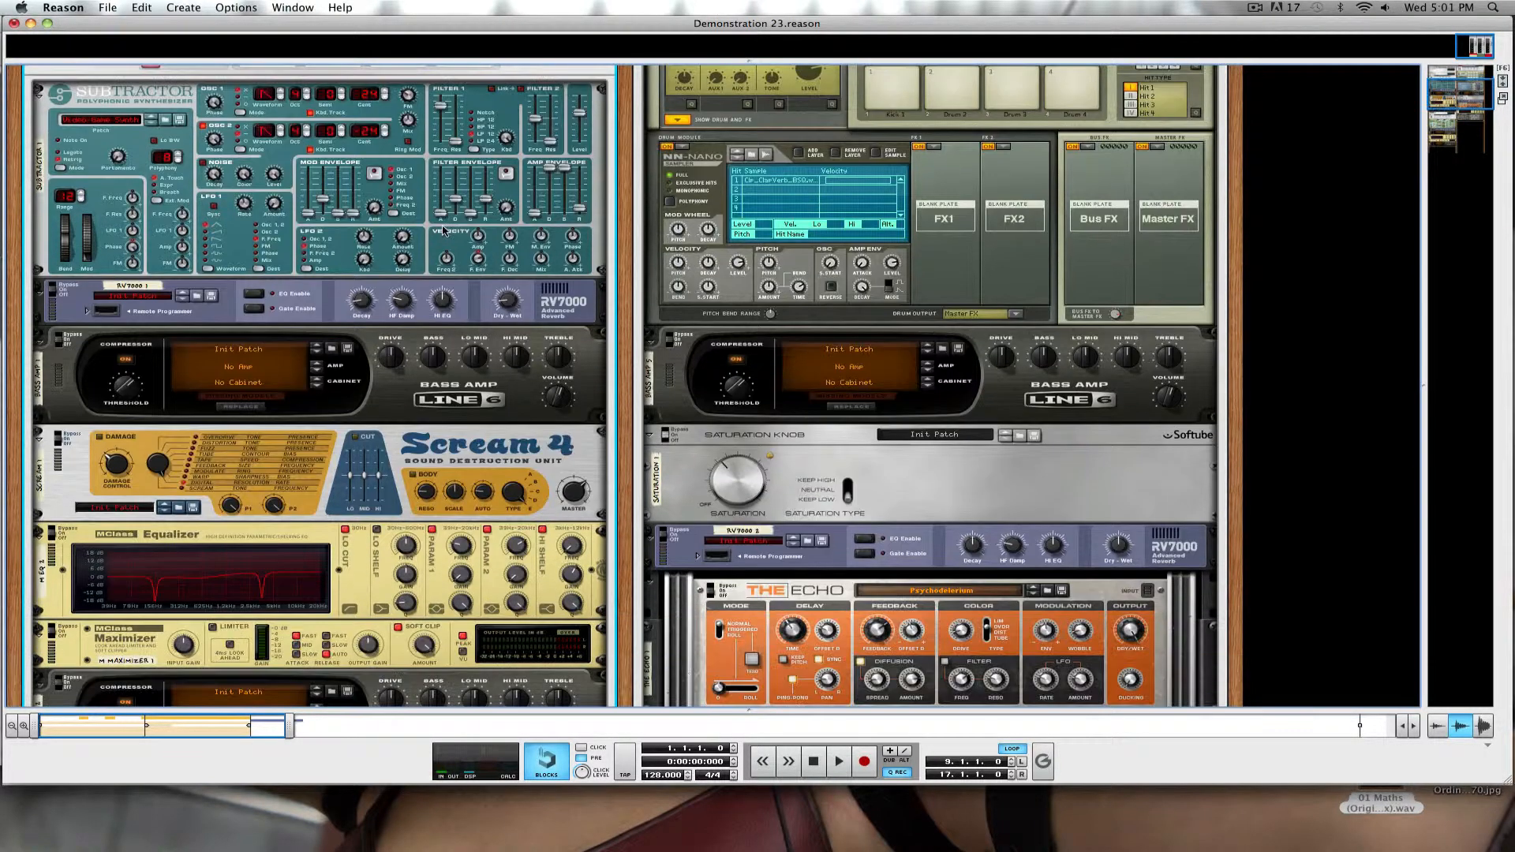
{"action": "scroll", "coordinate": [444, 230], "scroll_direction": "down", "scroll_amount": 1}
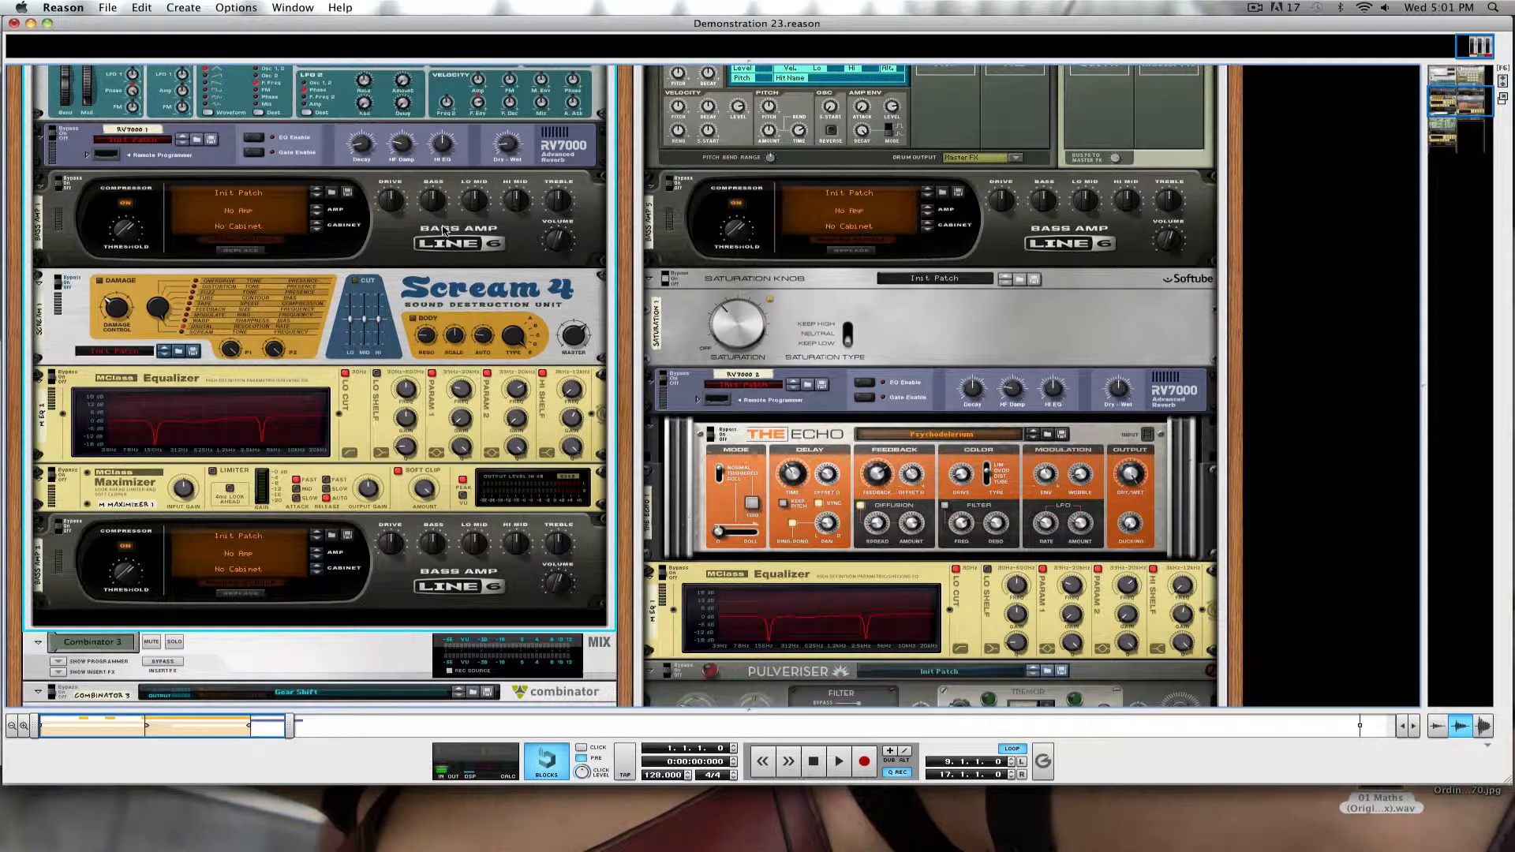
{"action": "scroll", "coordinate": [444, 230], "scroll_direction": "up", "scroll_amount": 10}
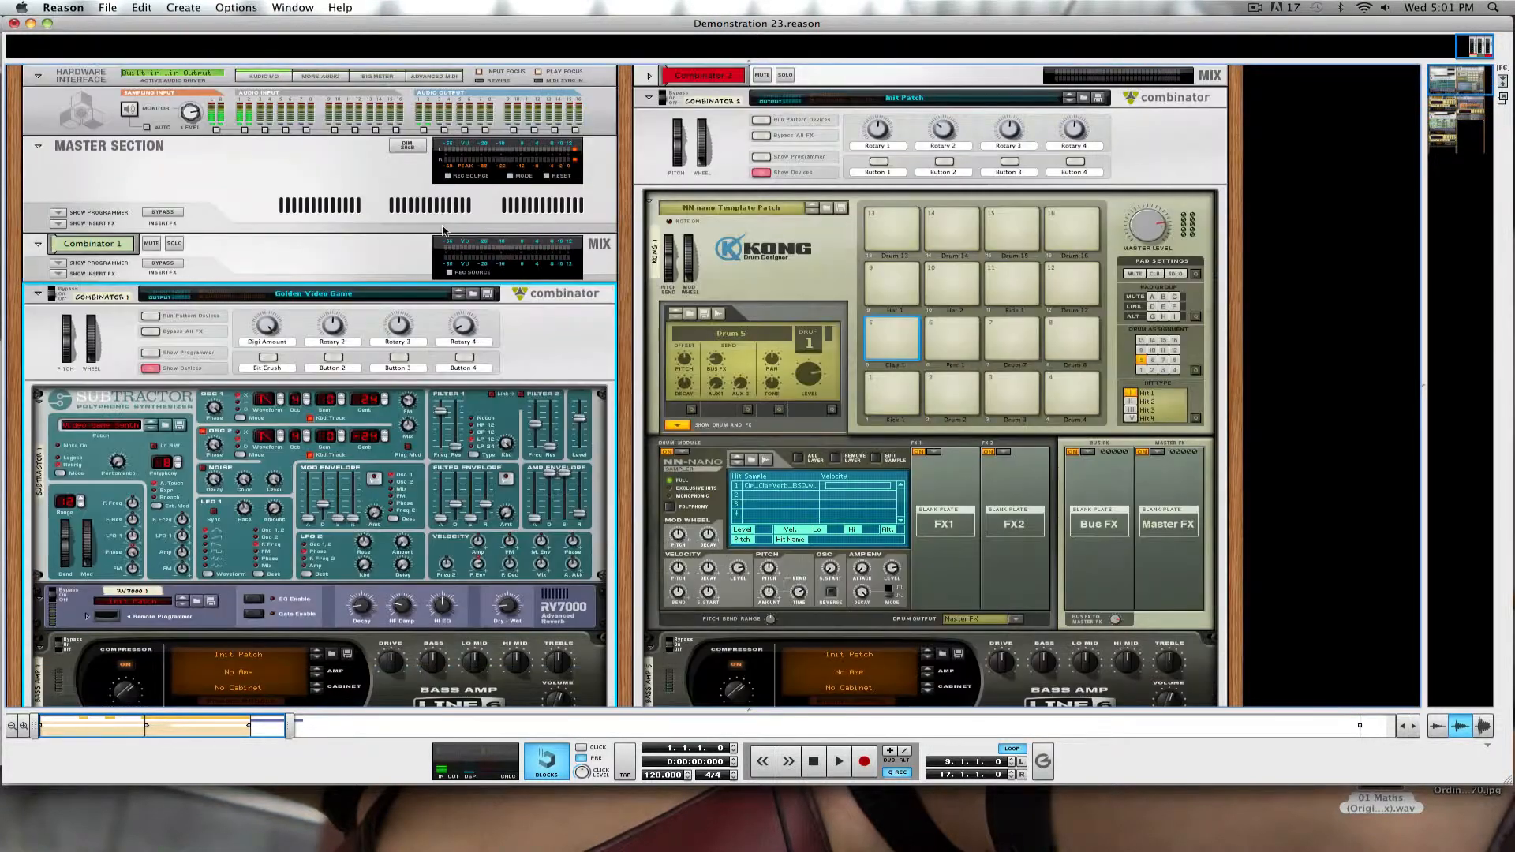
Play the song and examine the Golden Video Game chain from the Subtractor to the last Bass Amp.
{"action": "left_click", "coordinate": [839, 762]}
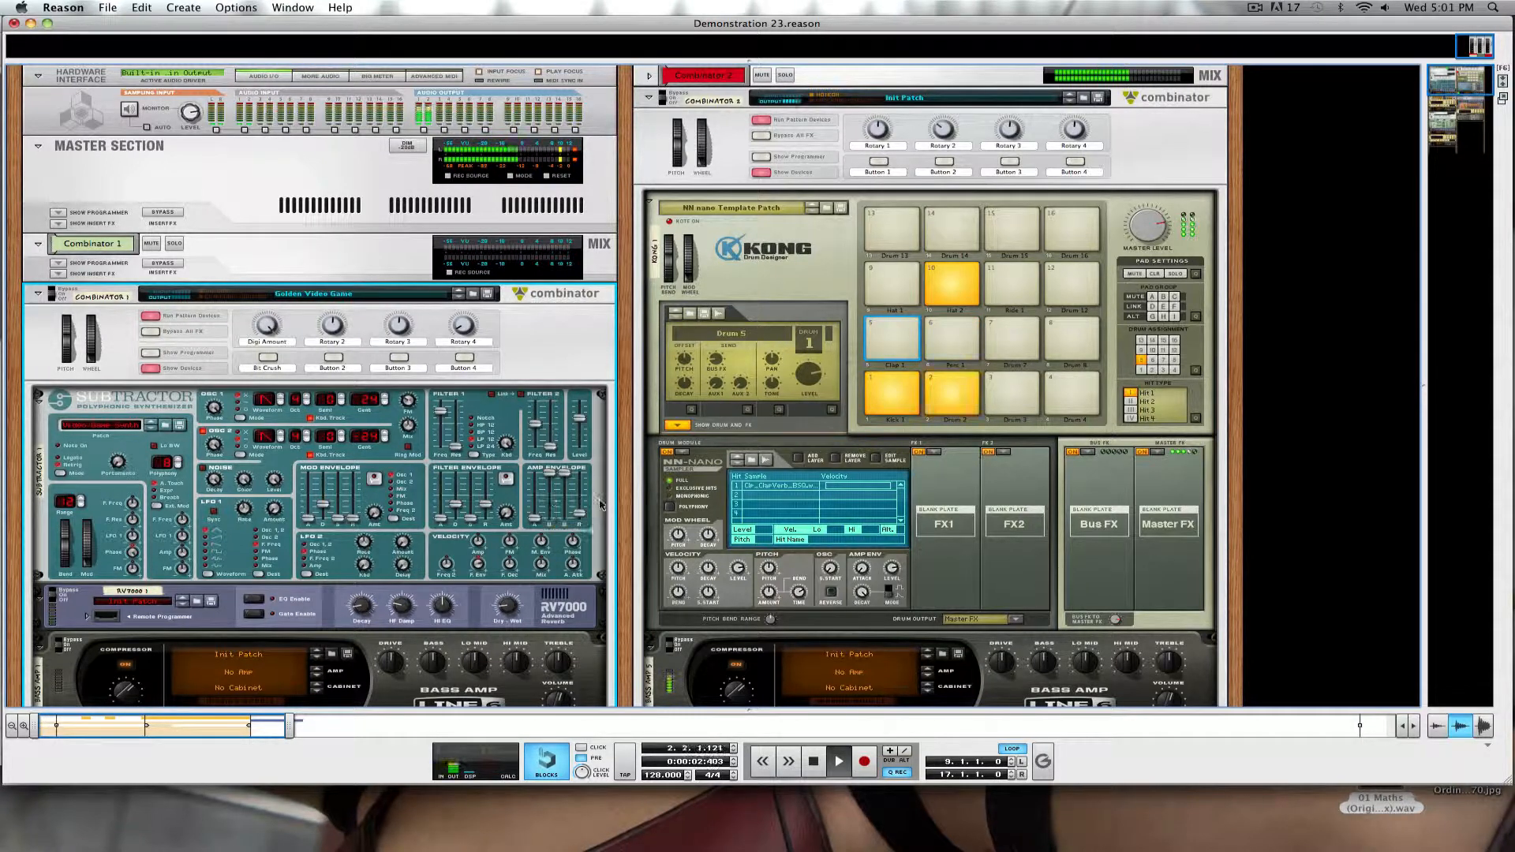
{"action": "scroll", "coordinate": [599, 505], "scroll_direction": "down", "scroll_amount": 2}
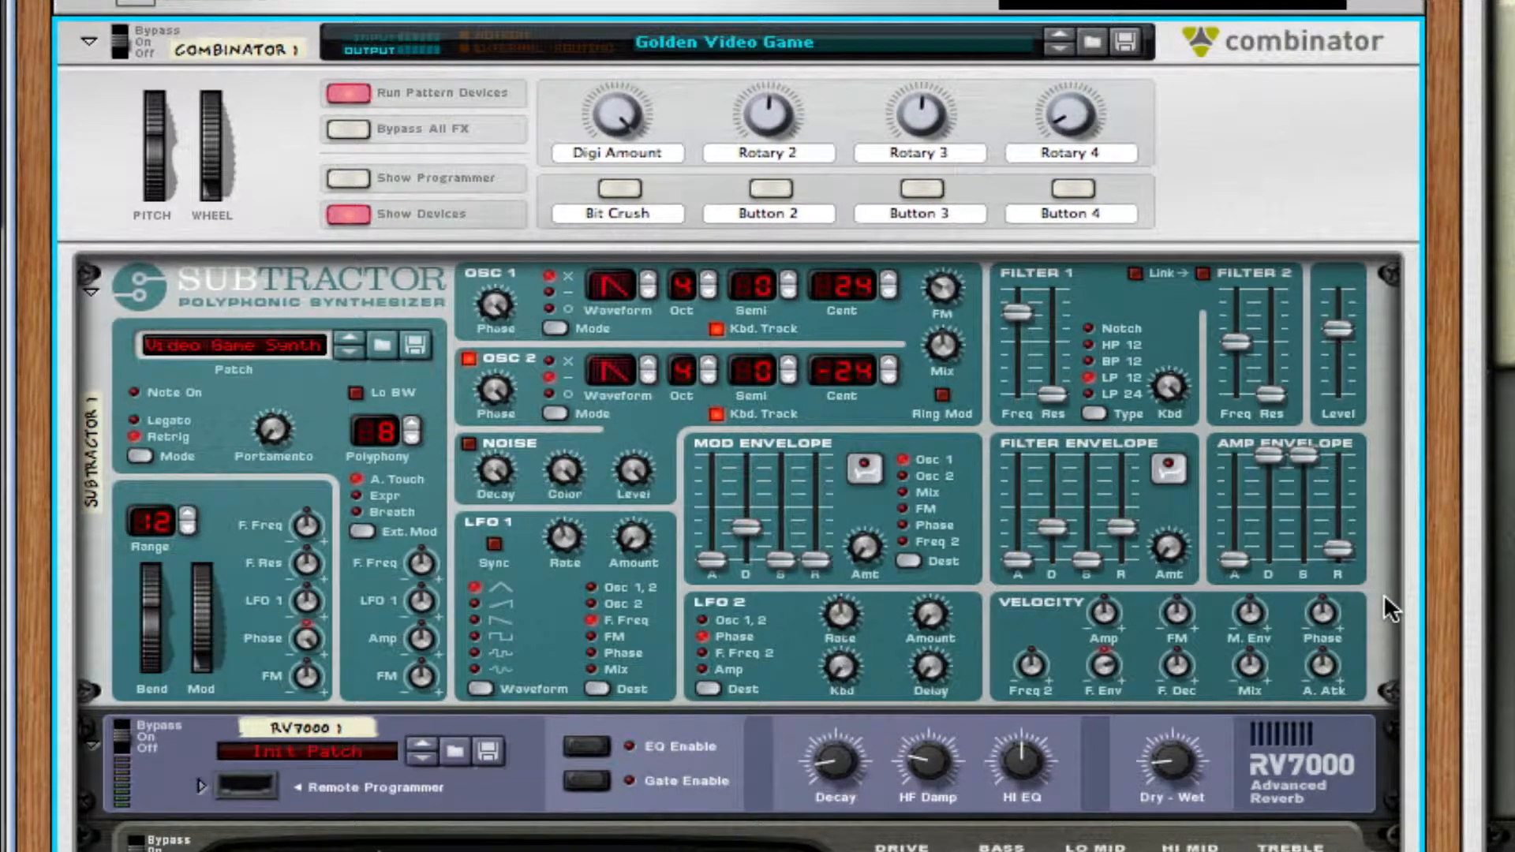
{"action": "scroll", "coordinate": [1384, 593], "scroll_direction": "down", "scroll_amount": 5}
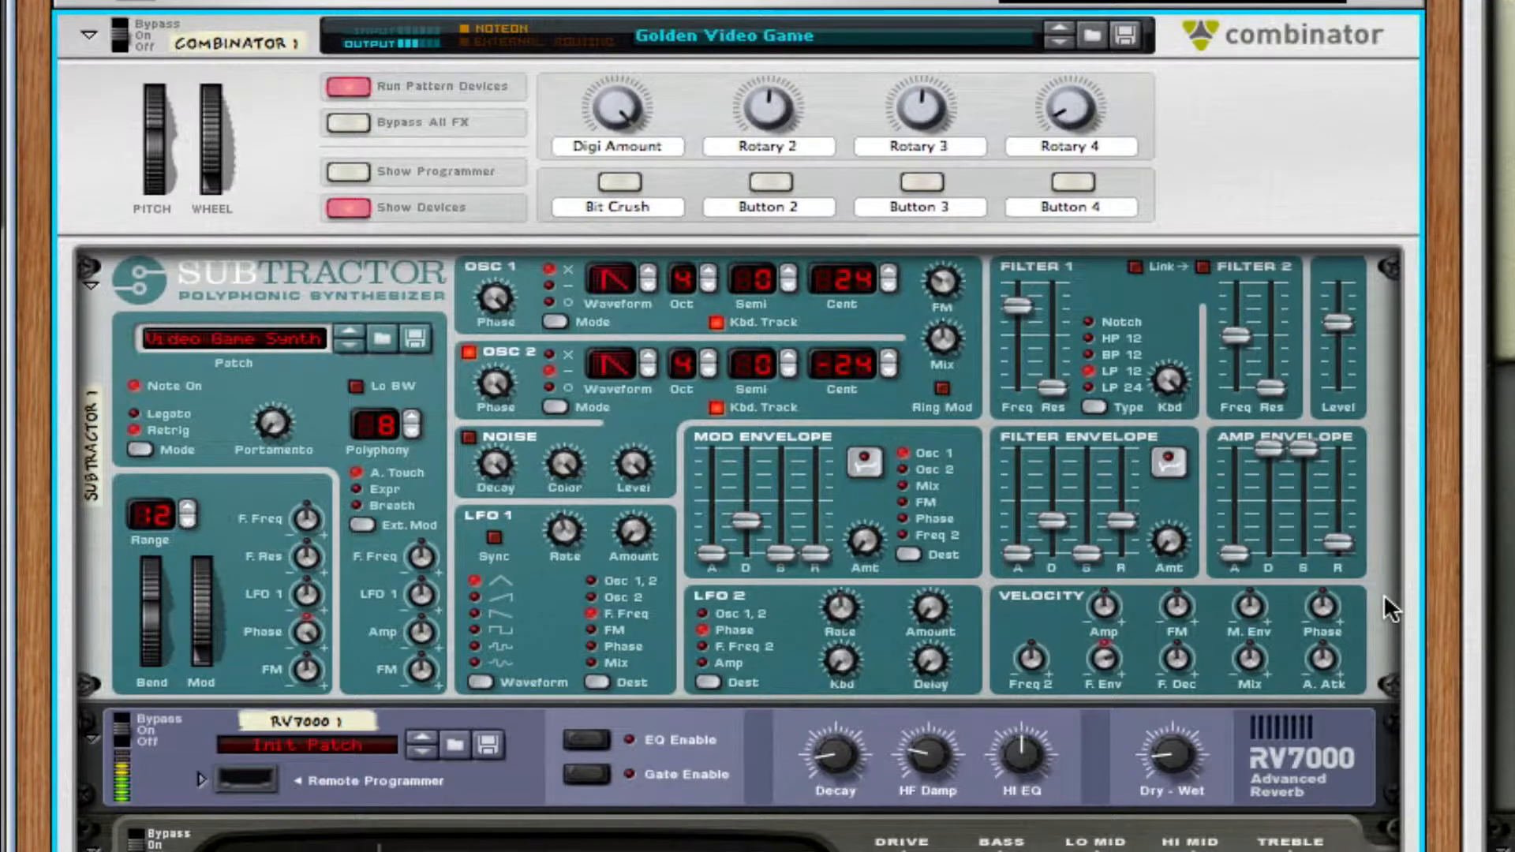
{"action": "scroll", "coordinate": [1383, 593], "scroll_direction": "down", "scroll_amount": 7}
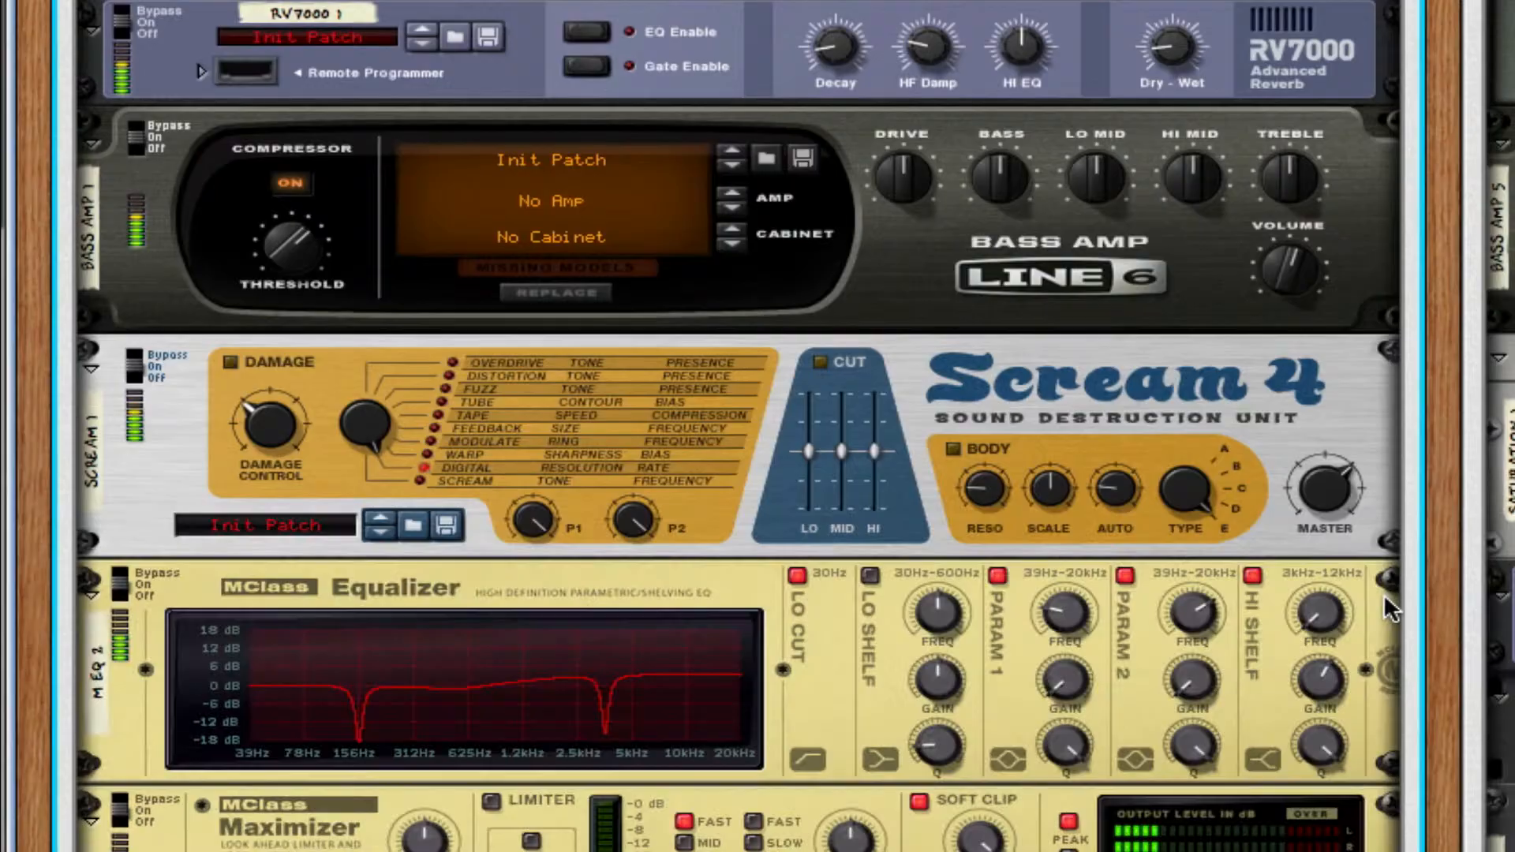
{"action": "scroll", "coordinate": [1383, 593], "scroll_direction": "down", "scroll_amount": 4}
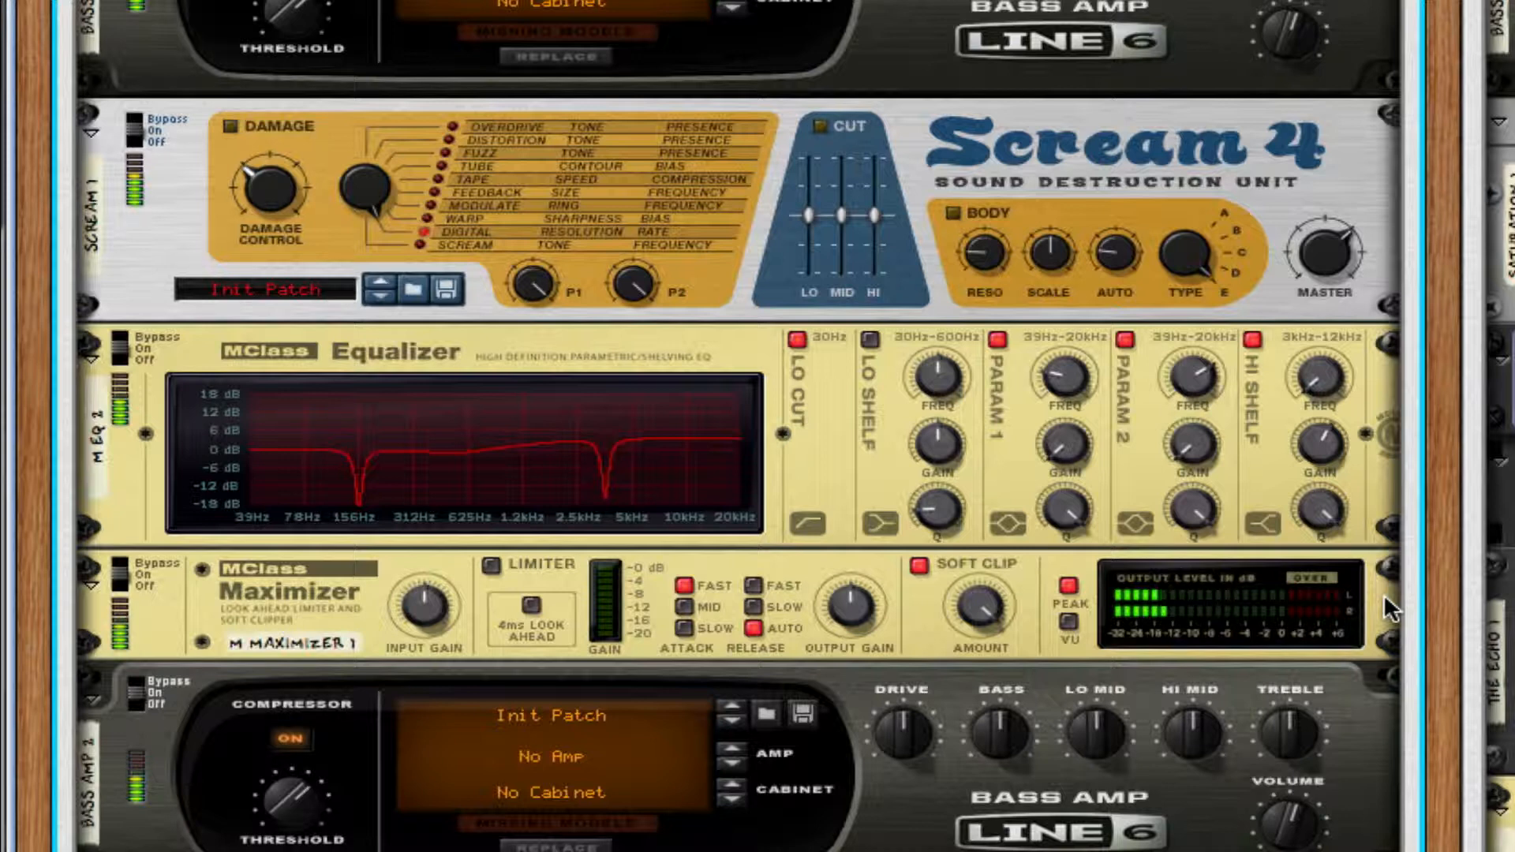
{"action": "scroll", "coordinate": [1384, 593], "scroll_direction": "down", "scroll_amount": 3}
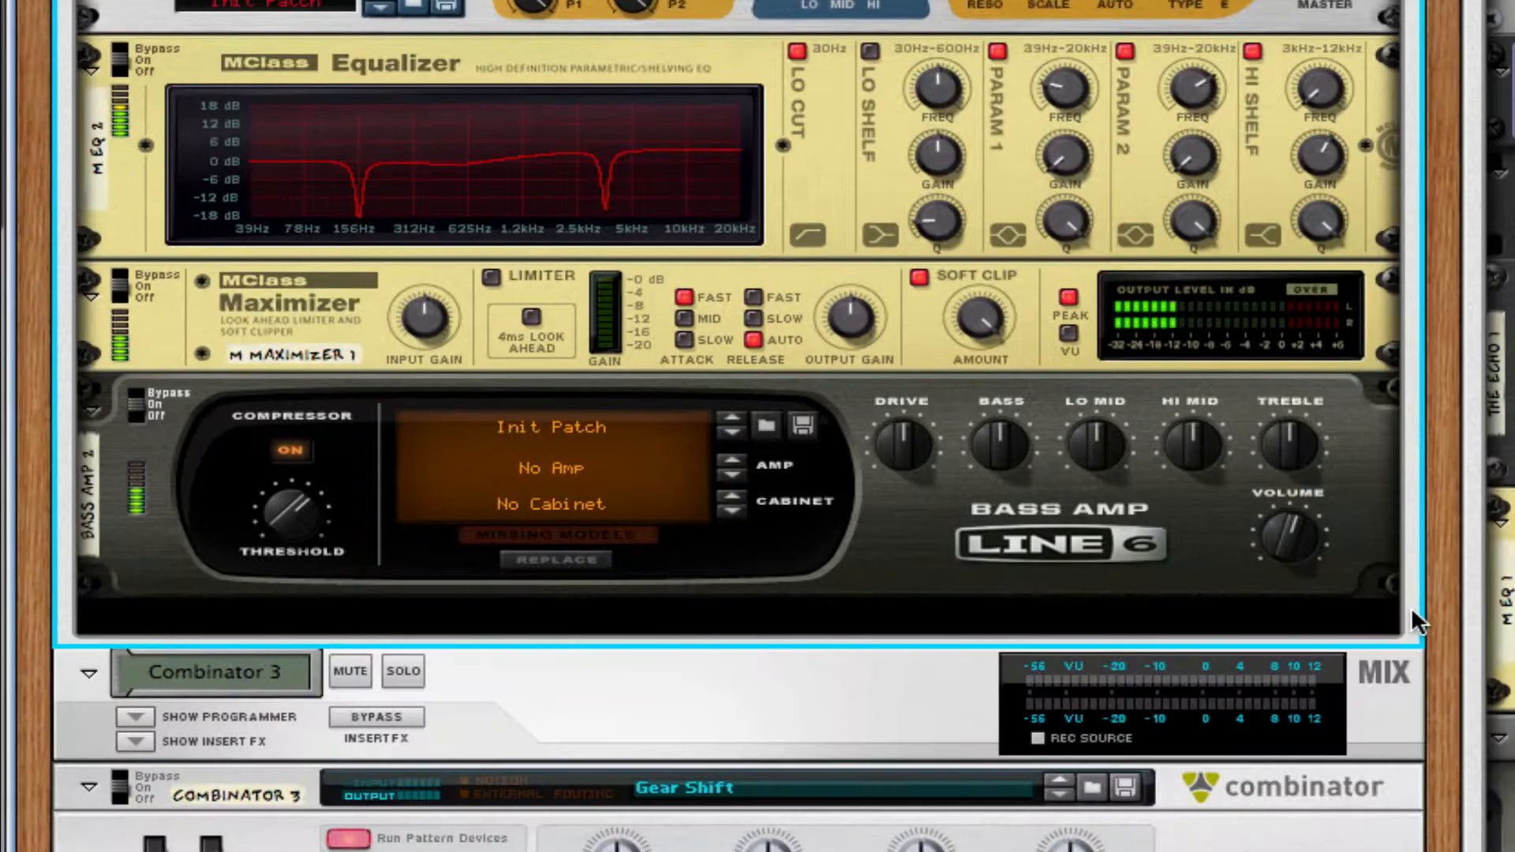
{"action": "scroll", "coordinate": [1410, 607], "scroll_direction": "up", "scroll_amount": 3}
{"action": "scroll", "coordinate": [1411, 618], "scroll_direction": "up", "scroll_amount": 15}
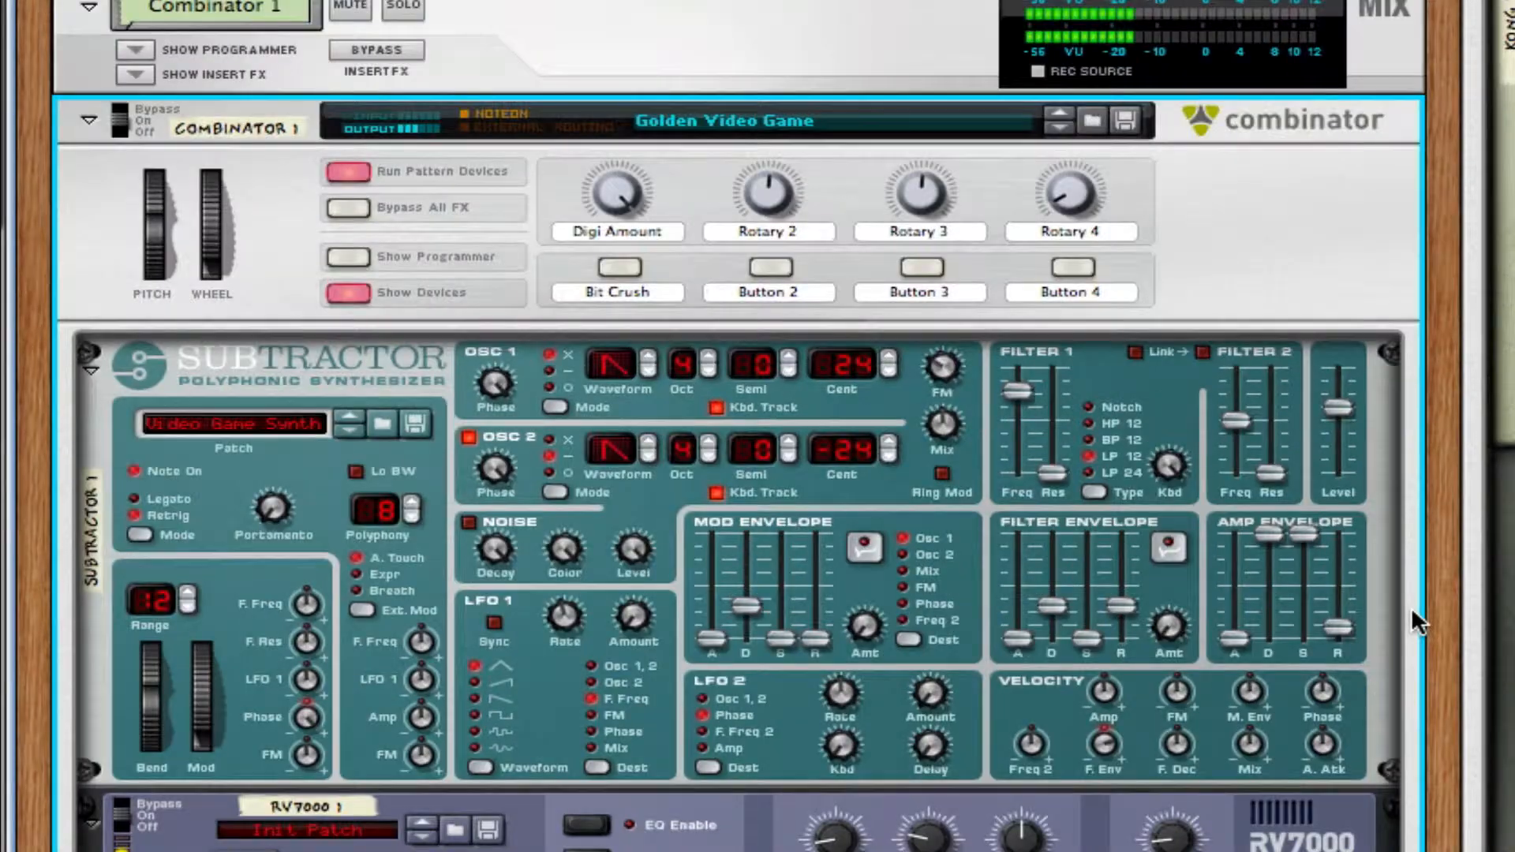
Solo Combinator 1 and audition the Digi Amount knob across its range with Bit Crush on.
{"action": "left_click", "coordinate": [431, 7]}
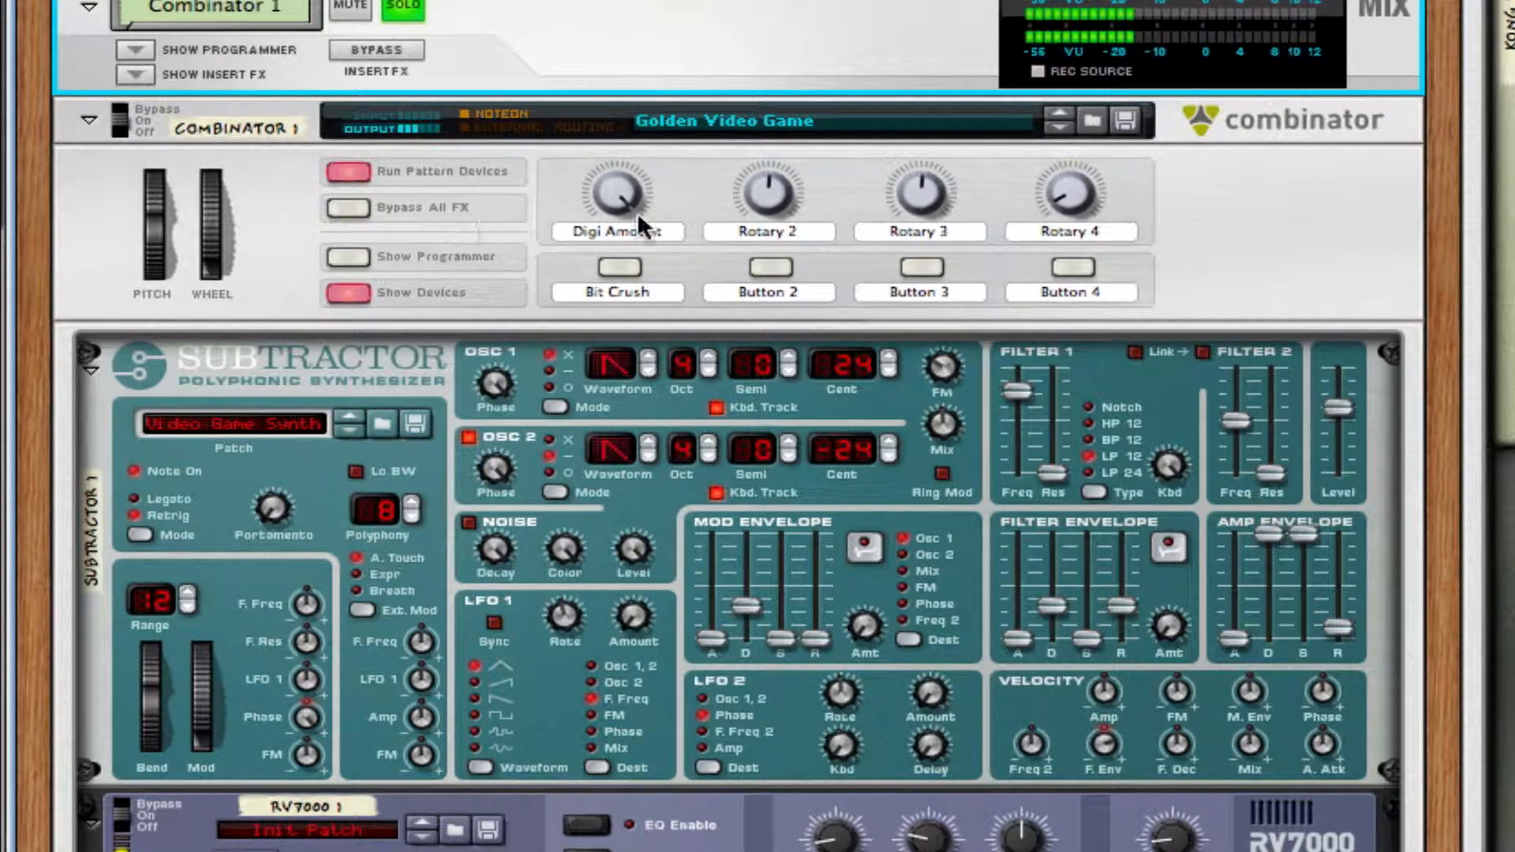
{"action": "left_click", "coordinate": [612, 267]}
{"action": "left_click_drag", "start_coordinate": [603, 192], "coordinate": [598, 240]}
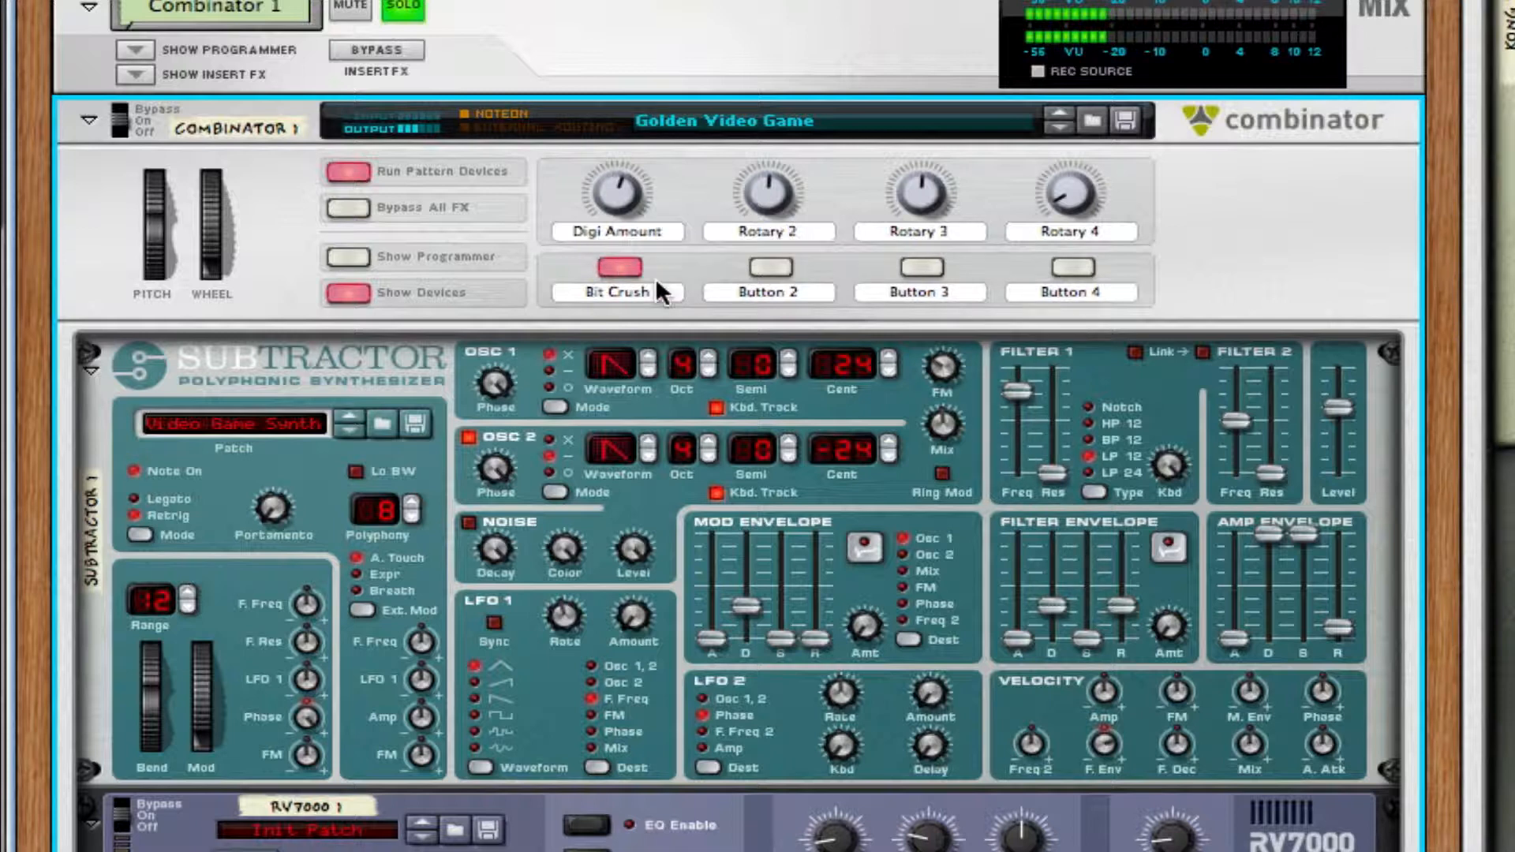
{"action": "left_click_drag", "start_coordinate": [631, 199], "coordinate": [628, 267]}
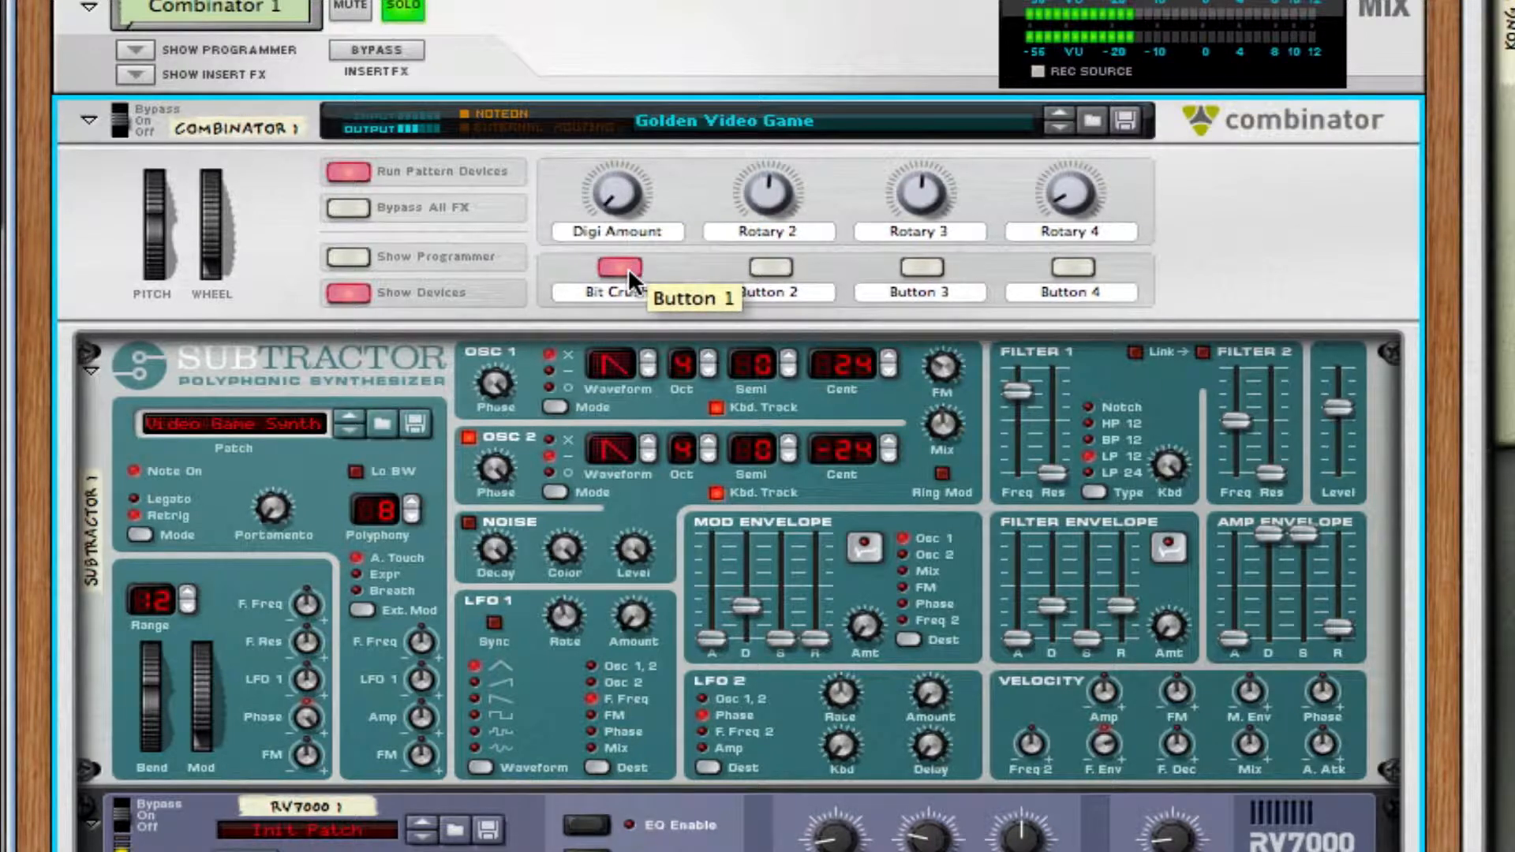
{"action": "left_click_drag", "start_coordinate": [603, 171], "coordinate": [643, 6]}
{"action": "left_click", "coordinate": [629, 266]}
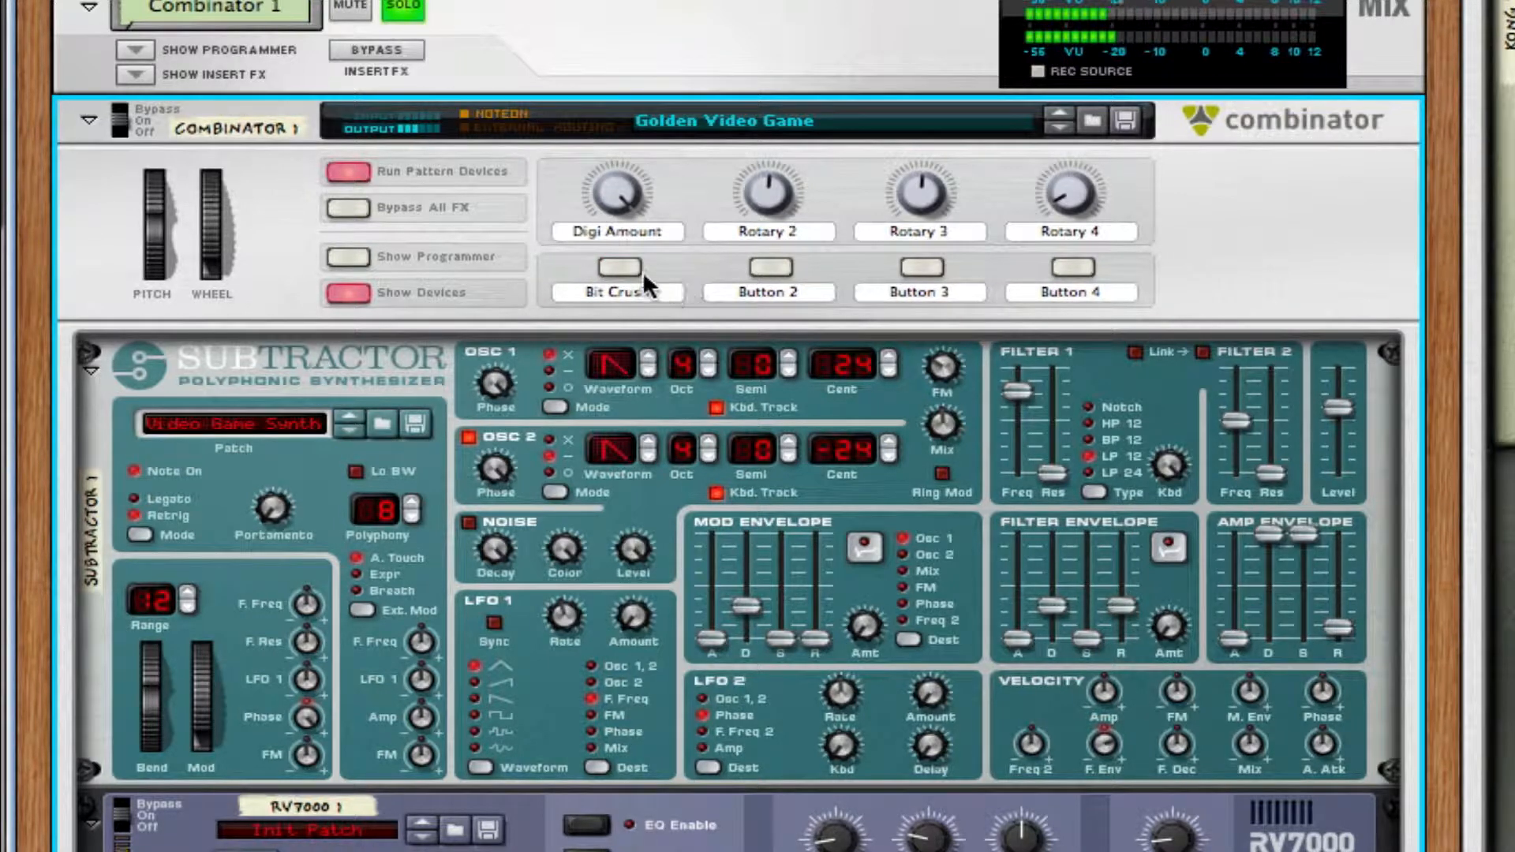
Compare the Golden Video Game sound with Bit Crush on and off, and stop playback.
{"action": "left_click", "coordinate": [620, 269]}
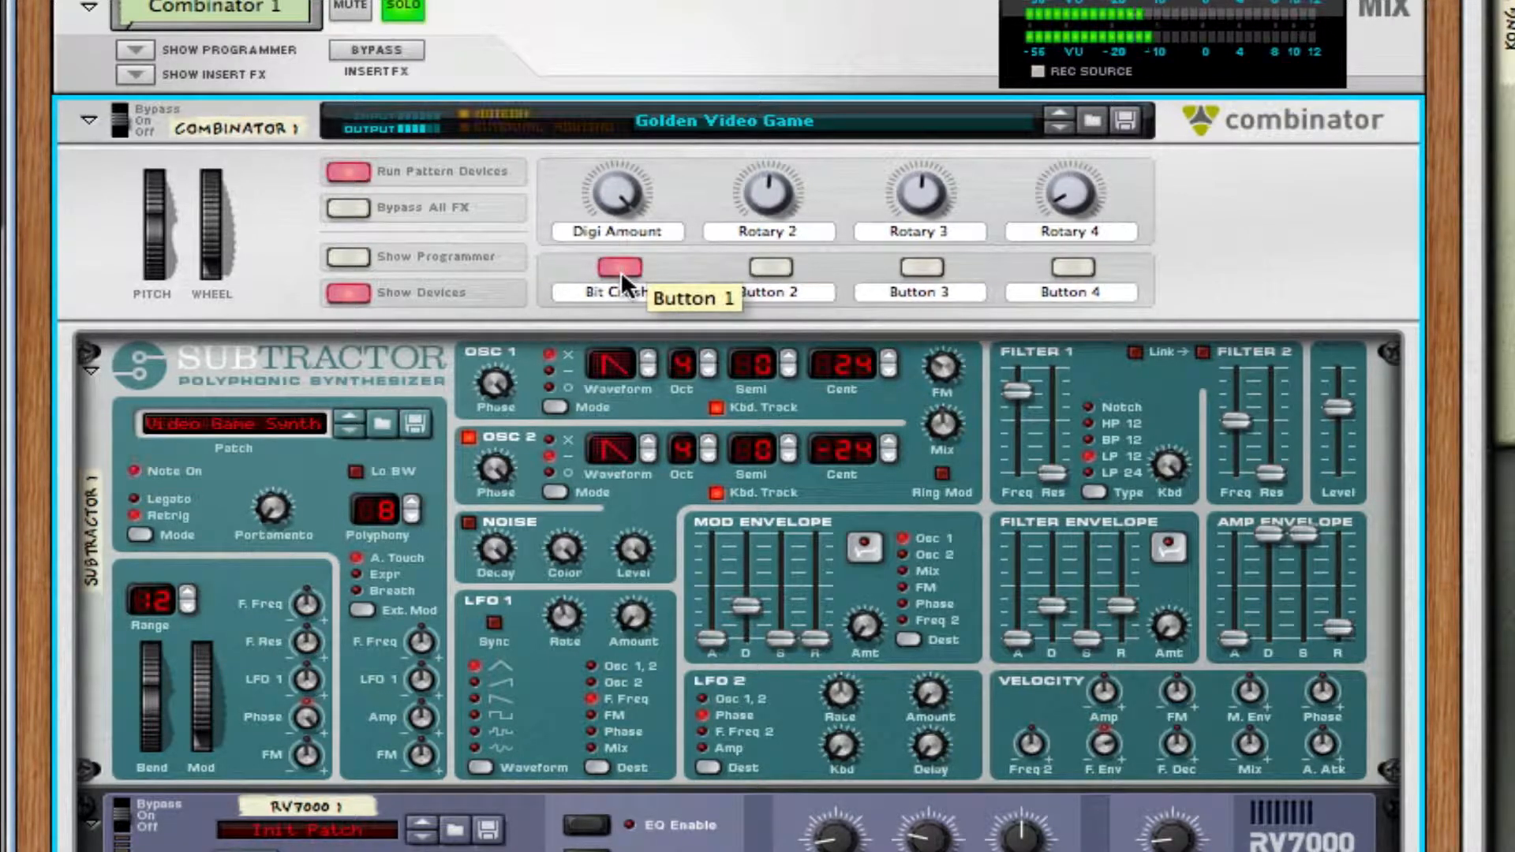
{"action": "left_click", "coordinate": [620, 269]}
{"action": "left_click", "coordinate": [615, 267]}
{"action": "left_click", "coordinate": [614, 261]}
{"action": "key", "text": "space"}
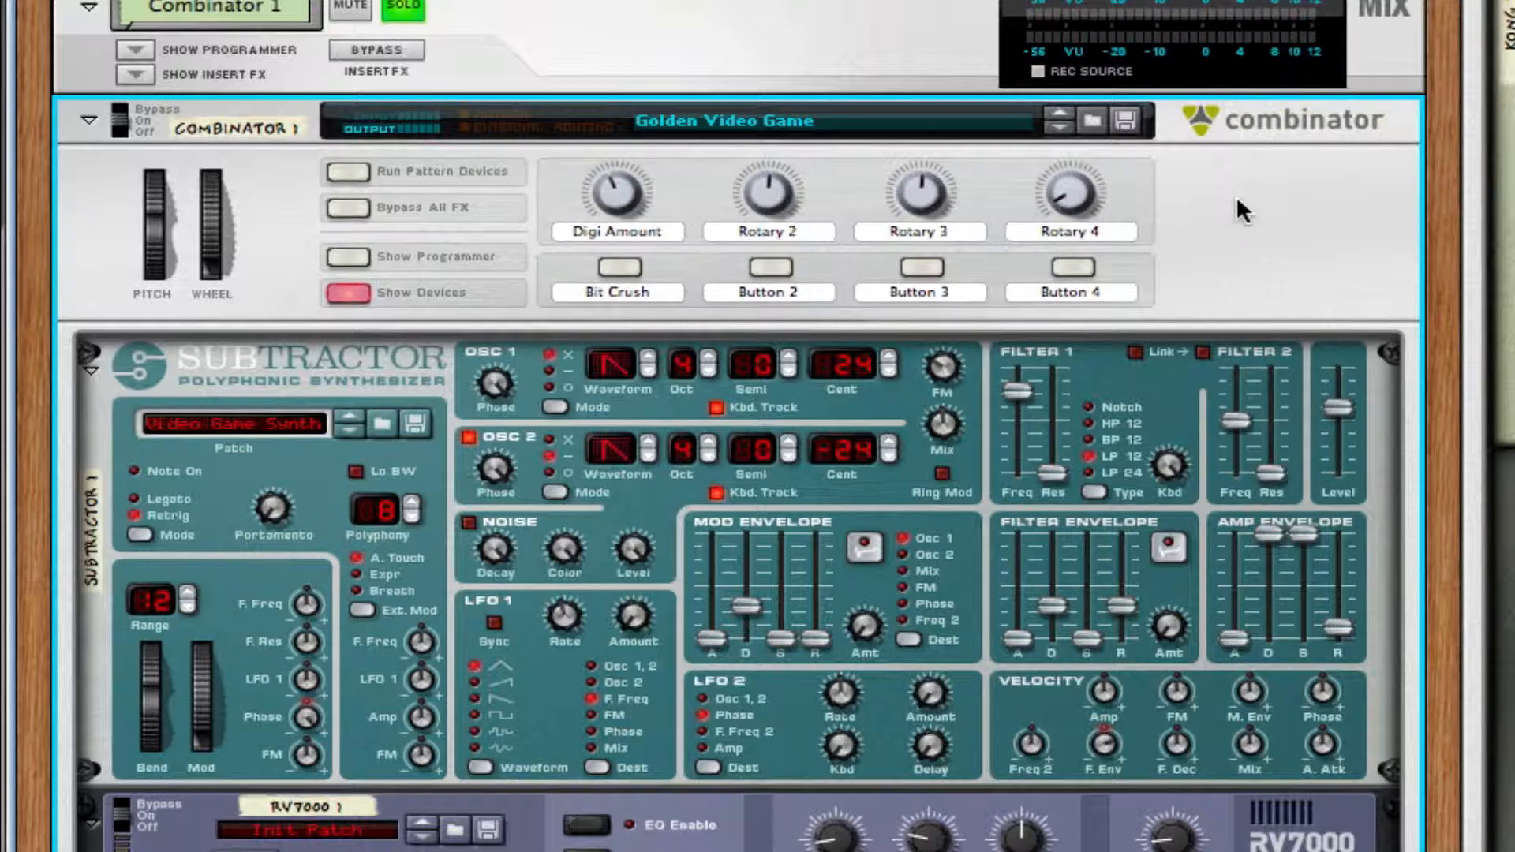
Enlarge the rack area and create a new Combinator below the Master Section.
{"action": "scroll", "coordinate": [1232, 196], "scroll_direction": "down", "scroll_amount": 1}
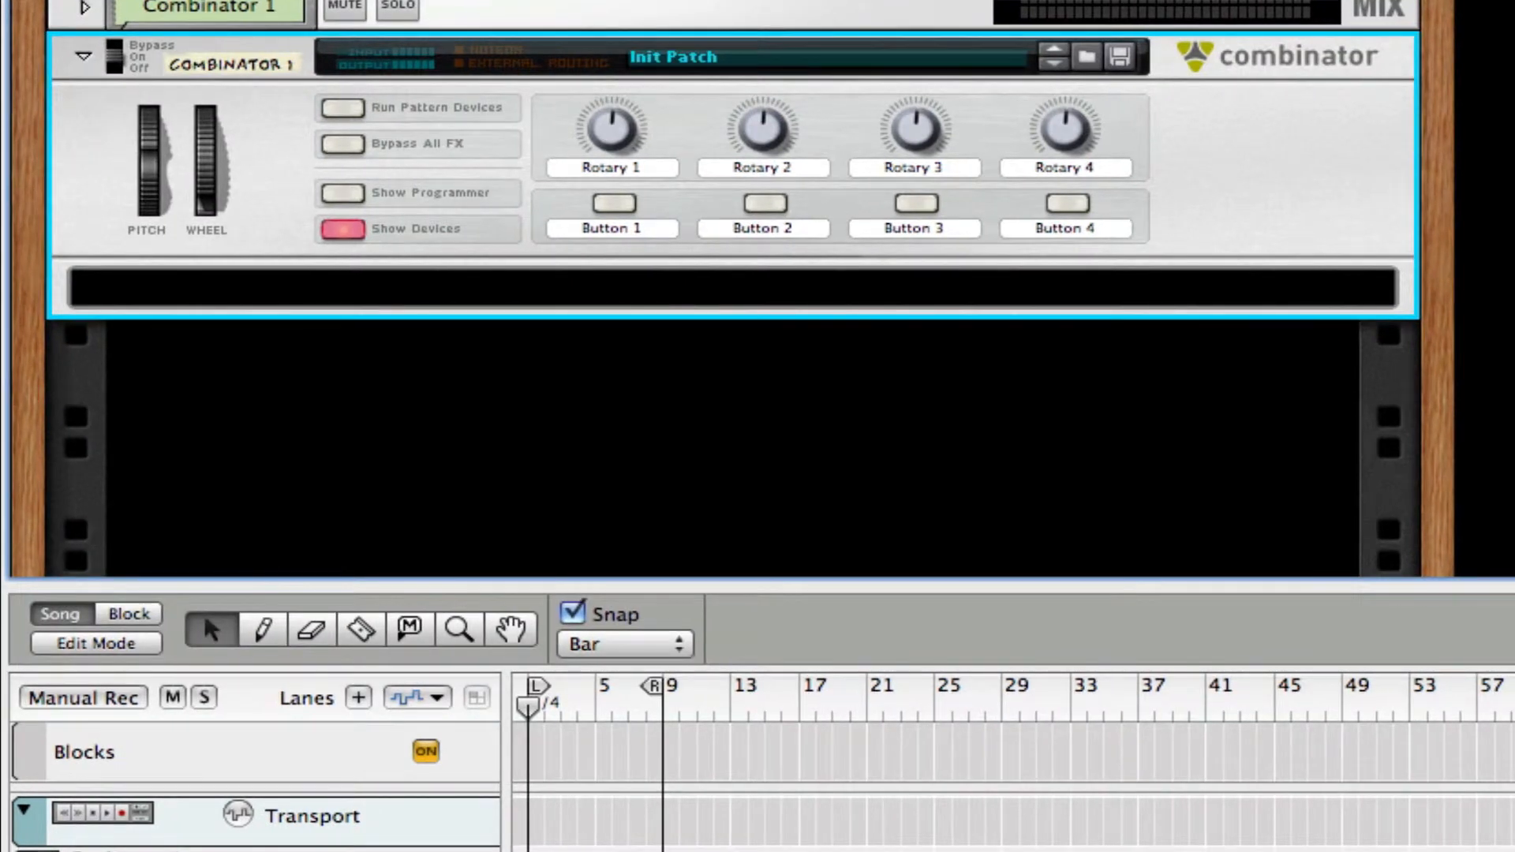
{"action": "left_click", "coordinate": [1444, 586]}
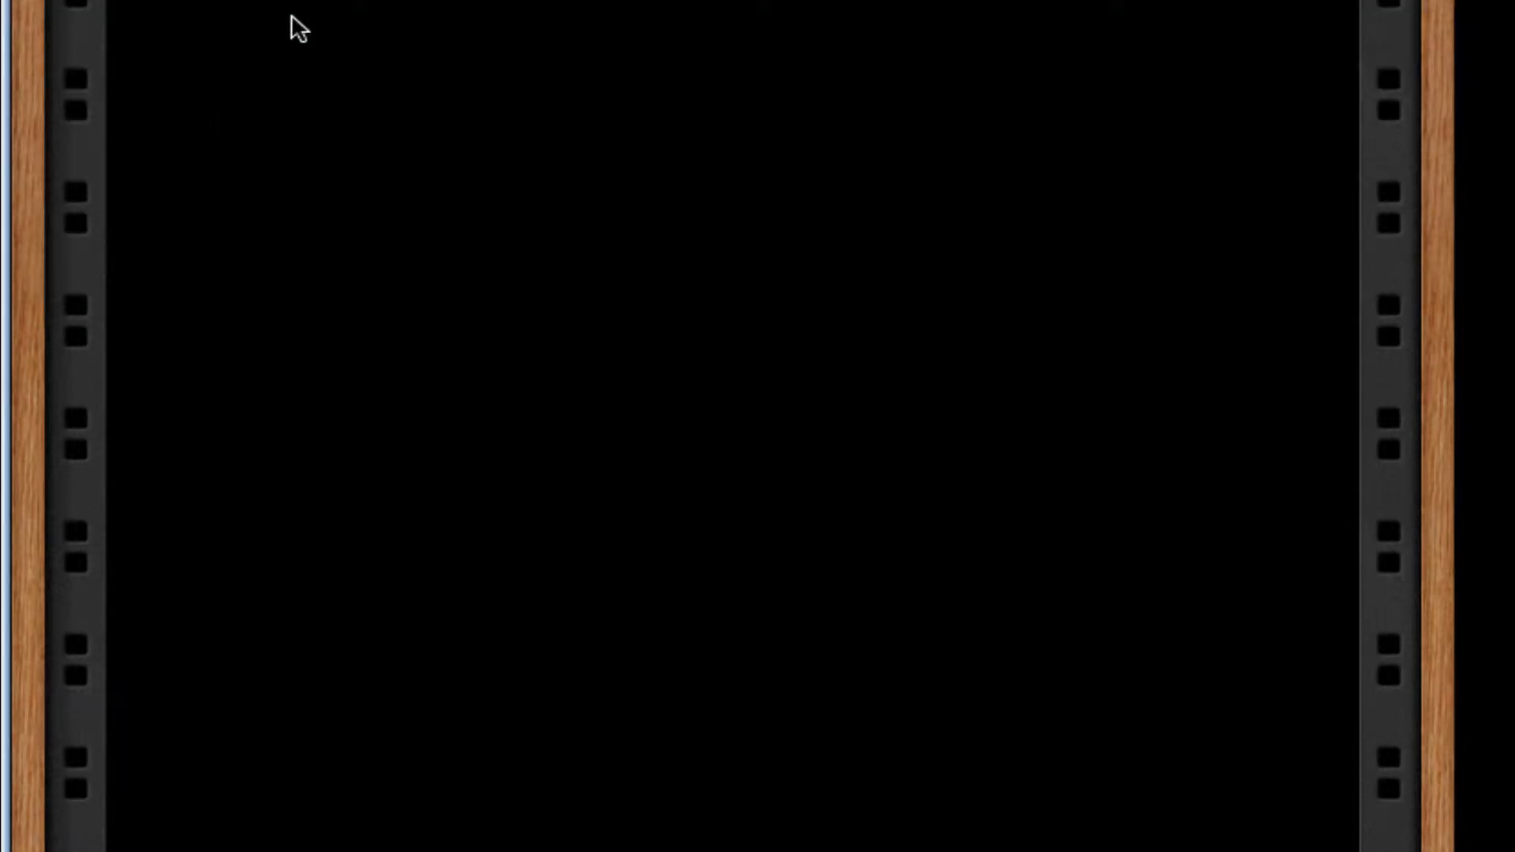
{"action": "right_click", "coordinate": [254, 51]}
{"action": "left_click", "coordinate": [211, 40]}
{"action": "right_click", "coordinate": [310, 131]}
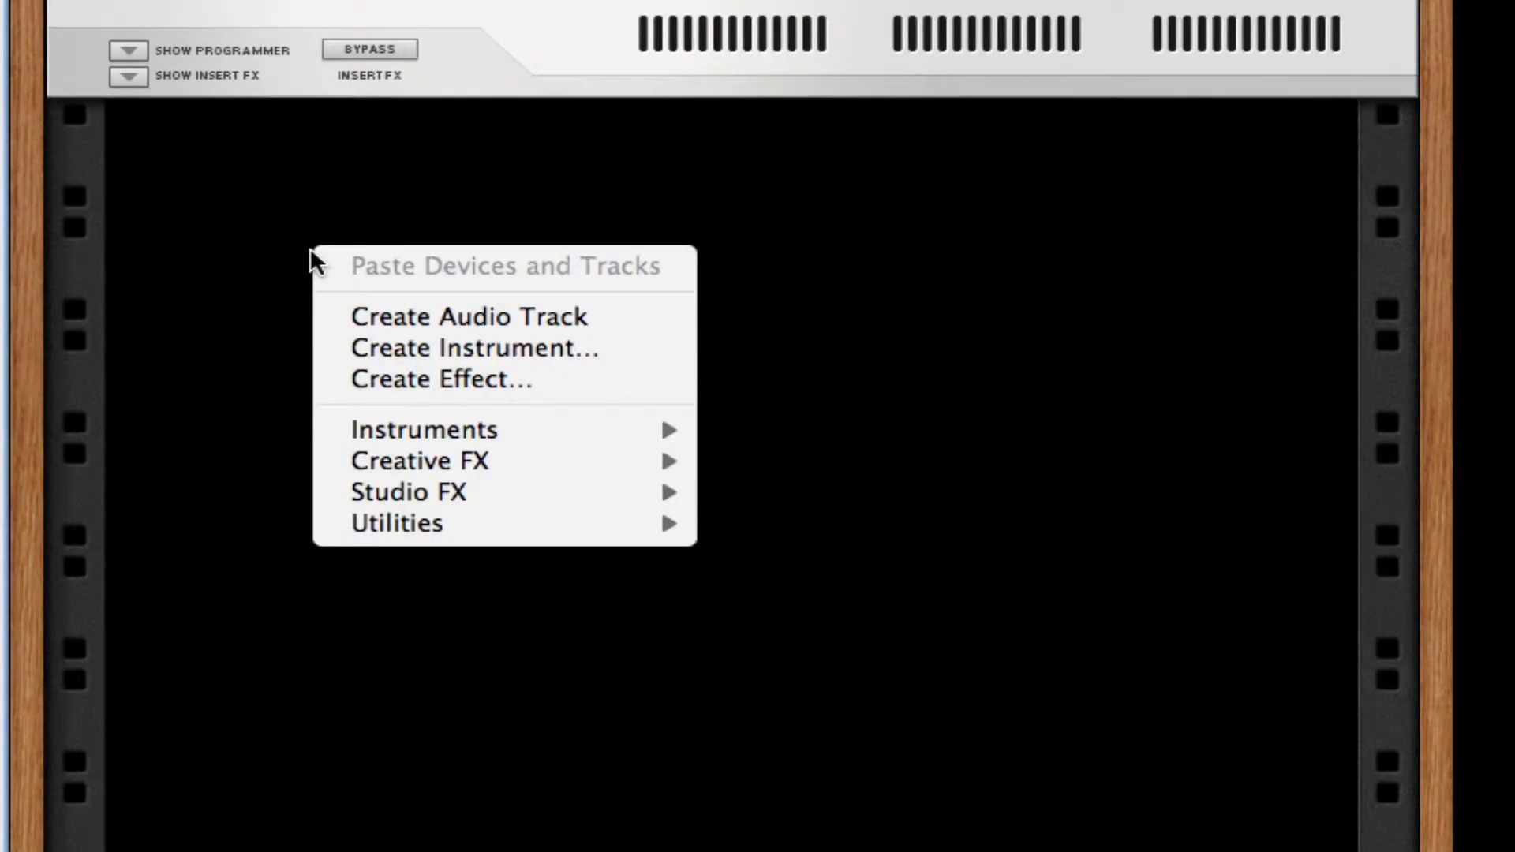
{"action": "mouse_move", "coordinate": [393, 521]}
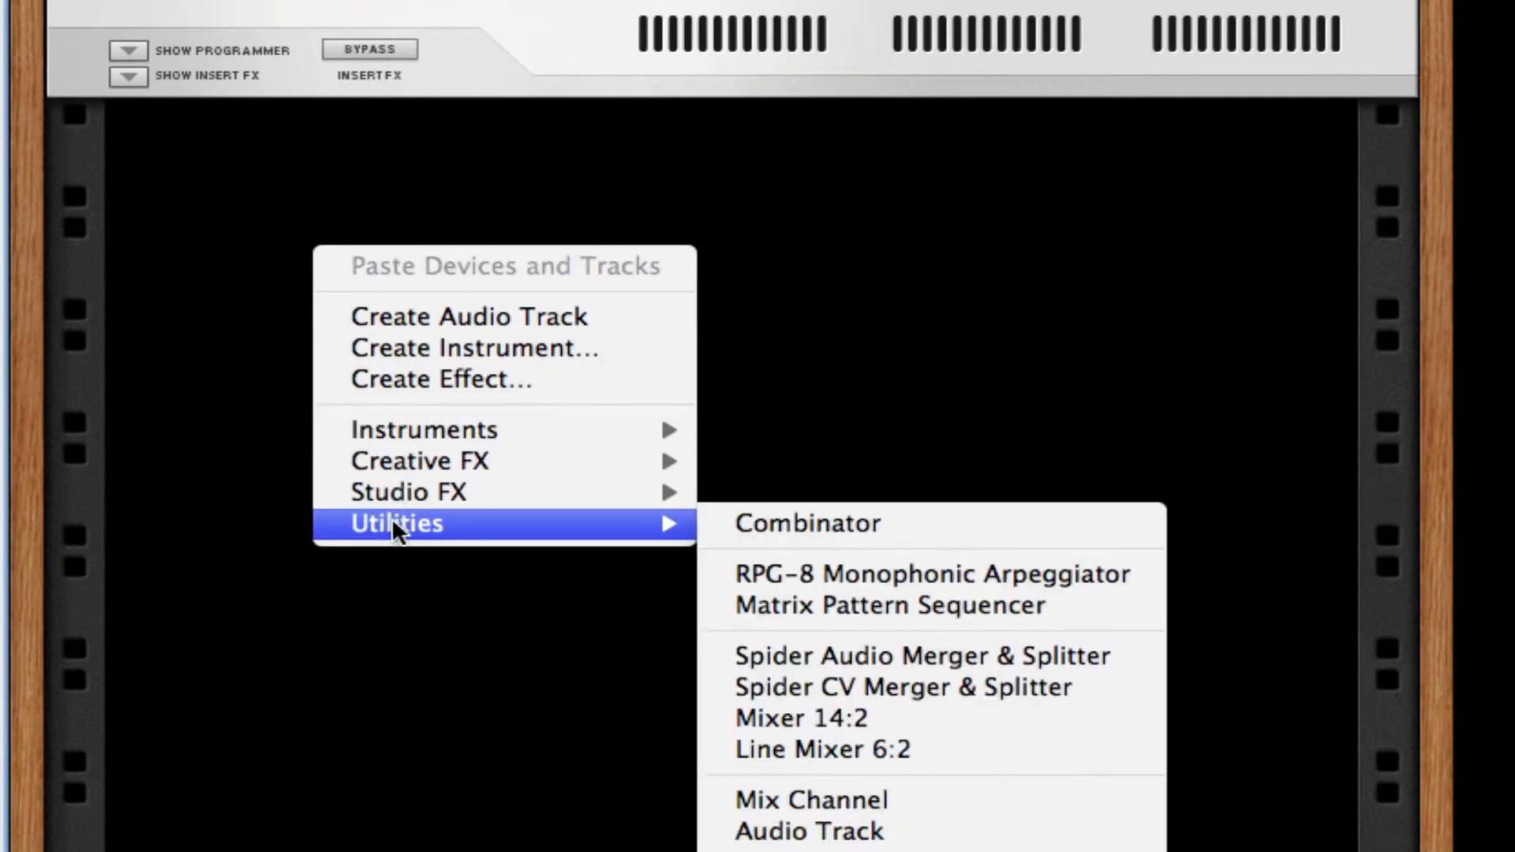
{"action": "left_click", "coordinate": [719, 522]}
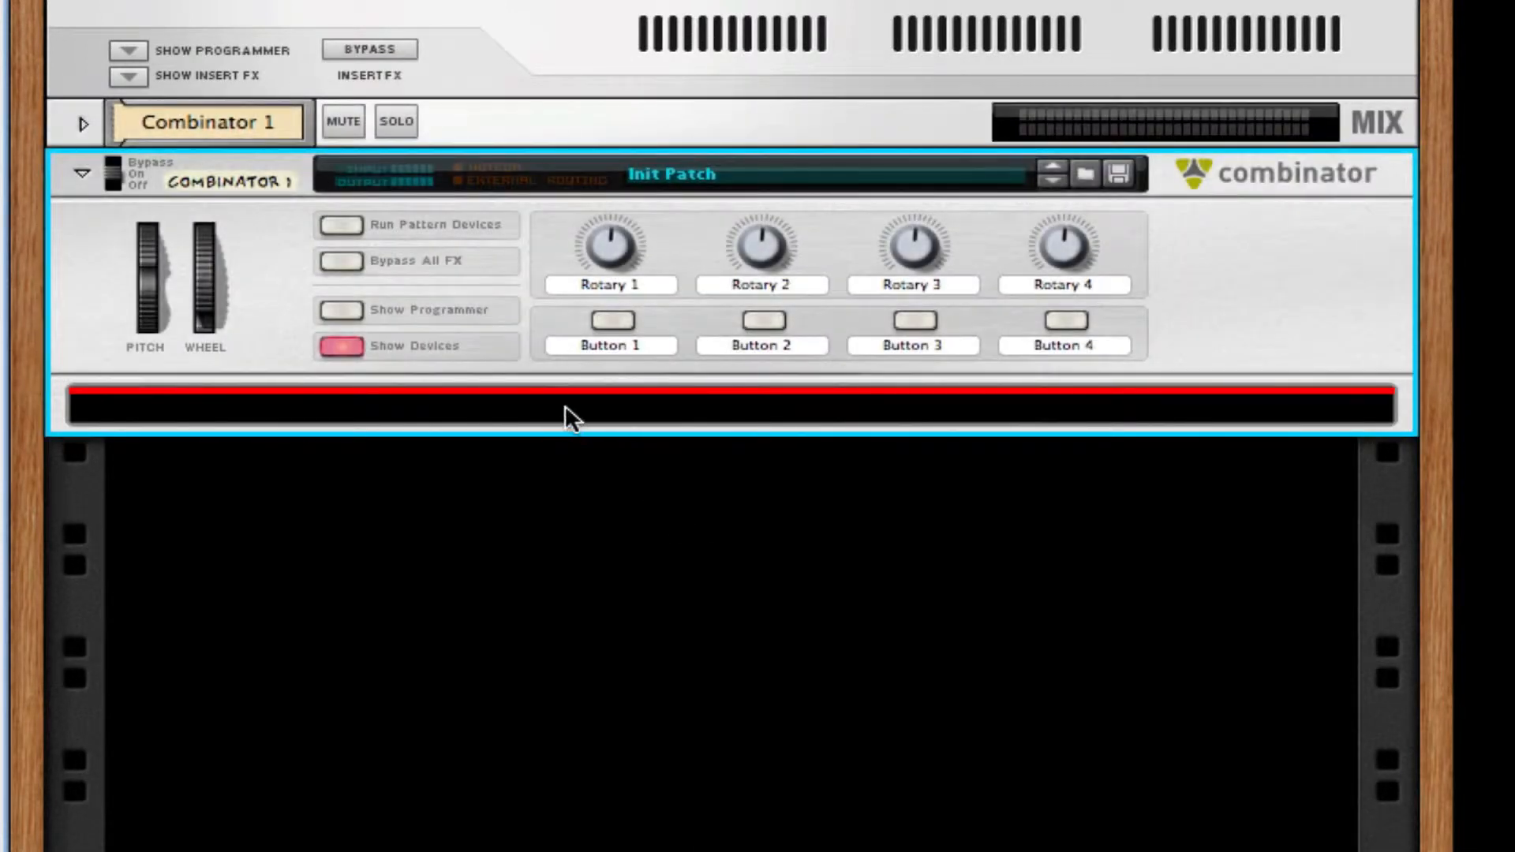
Add a Subtractor synthesizer inside the empty Combinator.
{"action": "right_click", "coordinate": [565, 406]}
{"action": "mouse_move", "coordinate": [890, 714]}
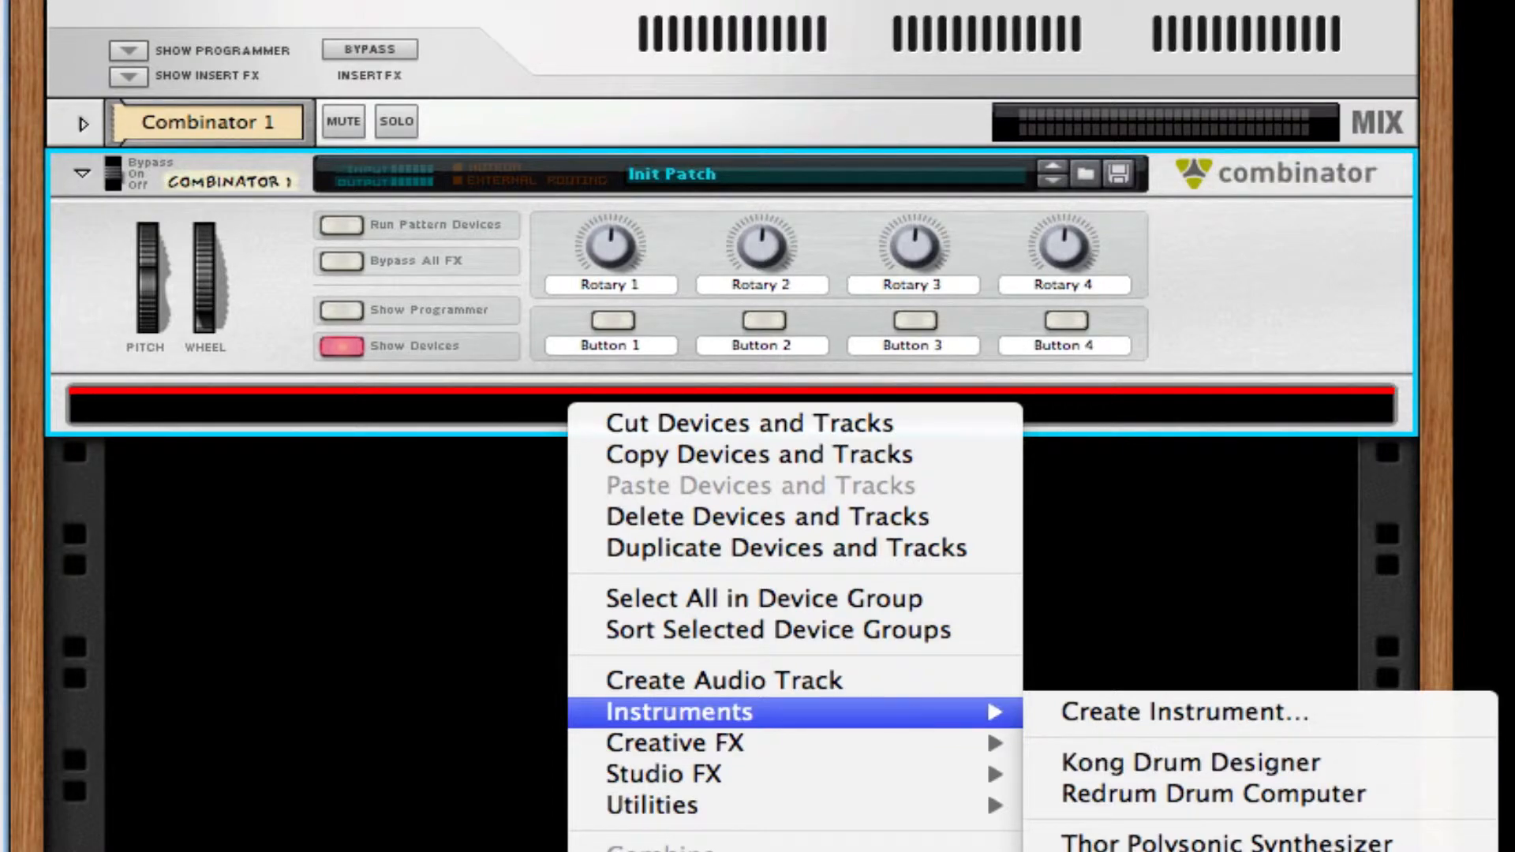
{"action": "left_click", "coordinate": [1215, 851]}
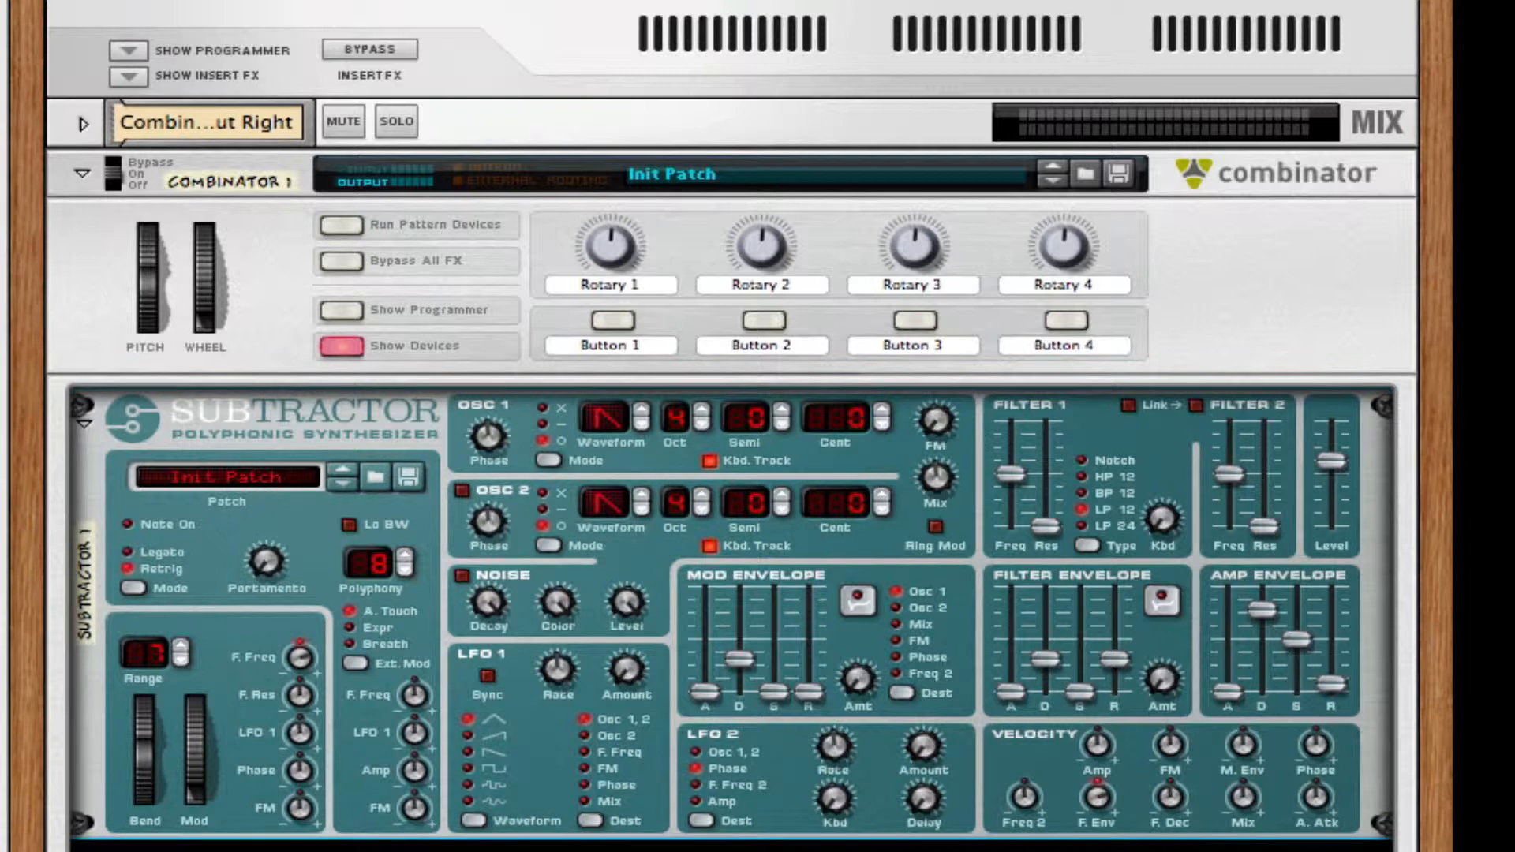
{"action": "right_click", "coordinate": [886, 534]}
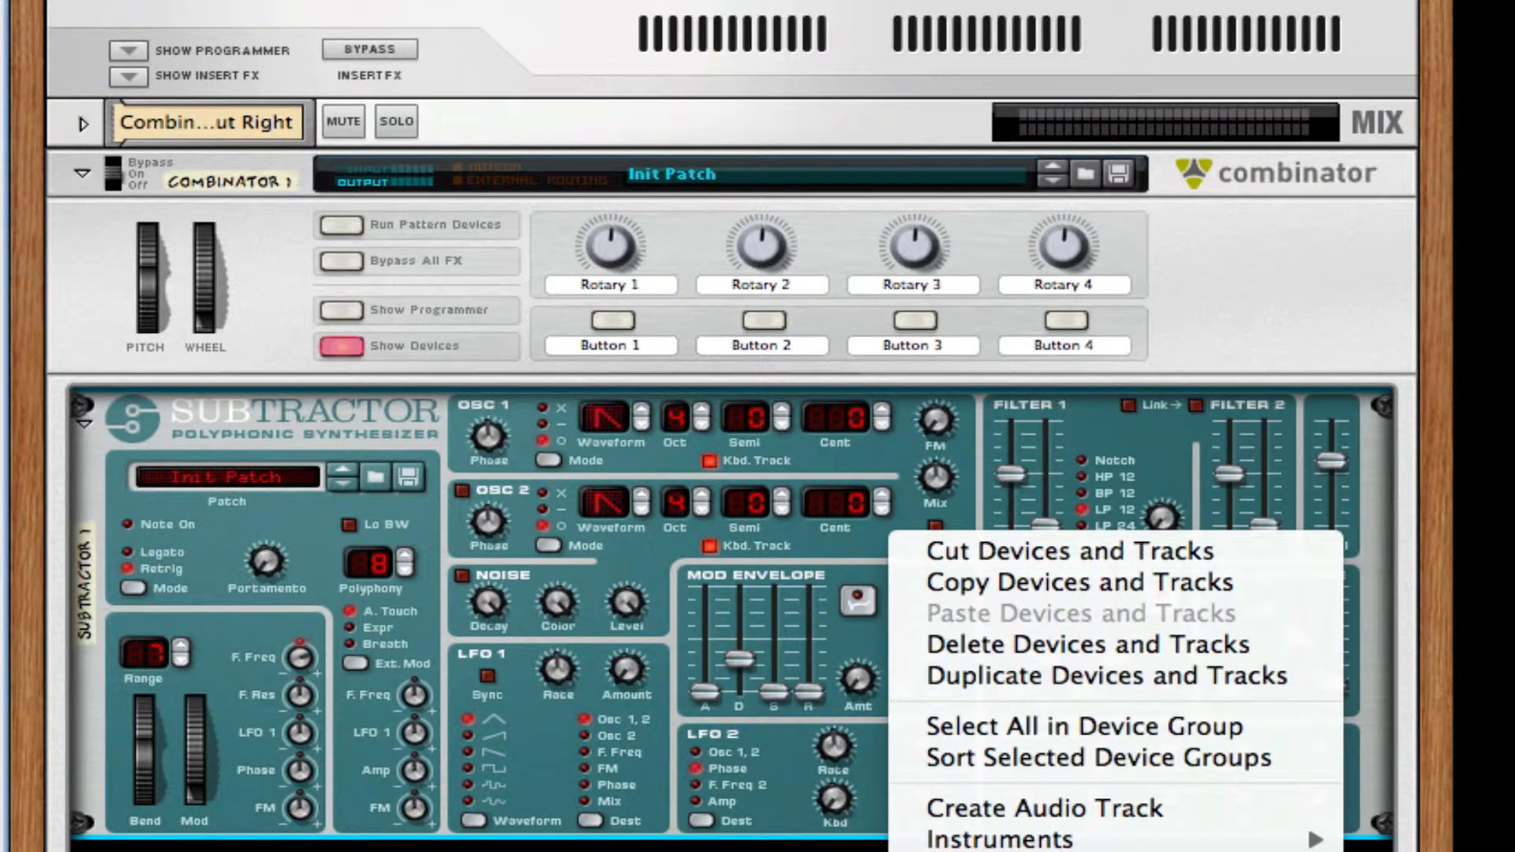
{"action": "left_click", "coordinate": [380, 110]}
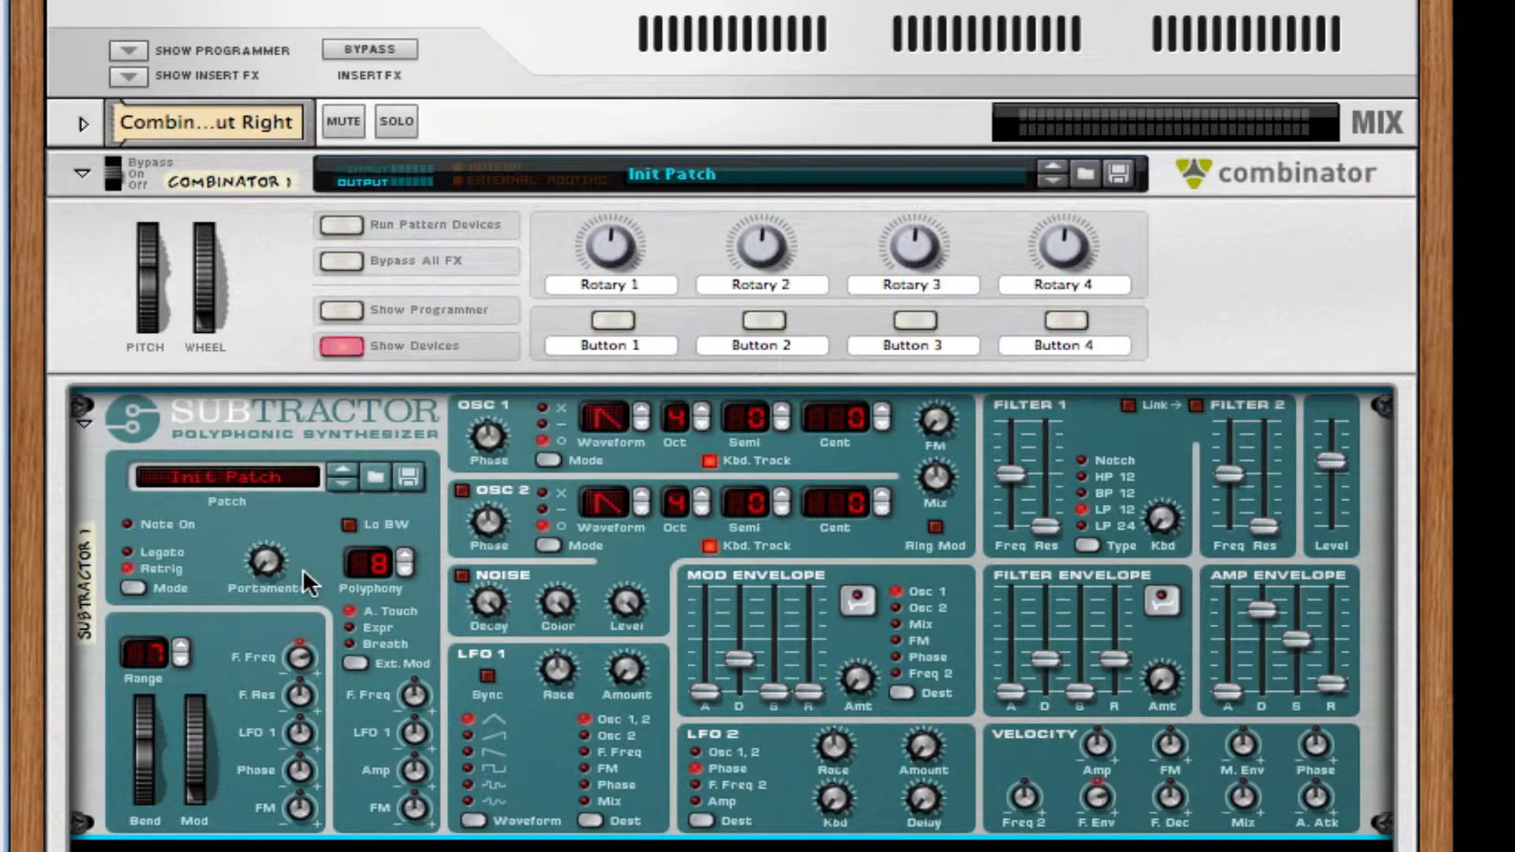
Set the Subtractor's pitch bend range to 12 and raise the mod wheel's Phase amount.
{"action": "left_click", "coordinate": [177, 645]}
{"action": "left_click", "coordinate": [175, 644]}
{"action": "mouse_move", "coordinate": [149, 657]}
{"action": "left_click_drag", "start_coordinate": [304, 774], "coordinate": [322, 219]}
Set the fine tuning of the Subtractor's oscillator 1 to 24 cents.
{"action": "left_click", "coordinate": [882, 411]}
{"action": "left_click", "coordinate": [882, 411]}
{"action": "left_click", "coordinate": [882, 411]}
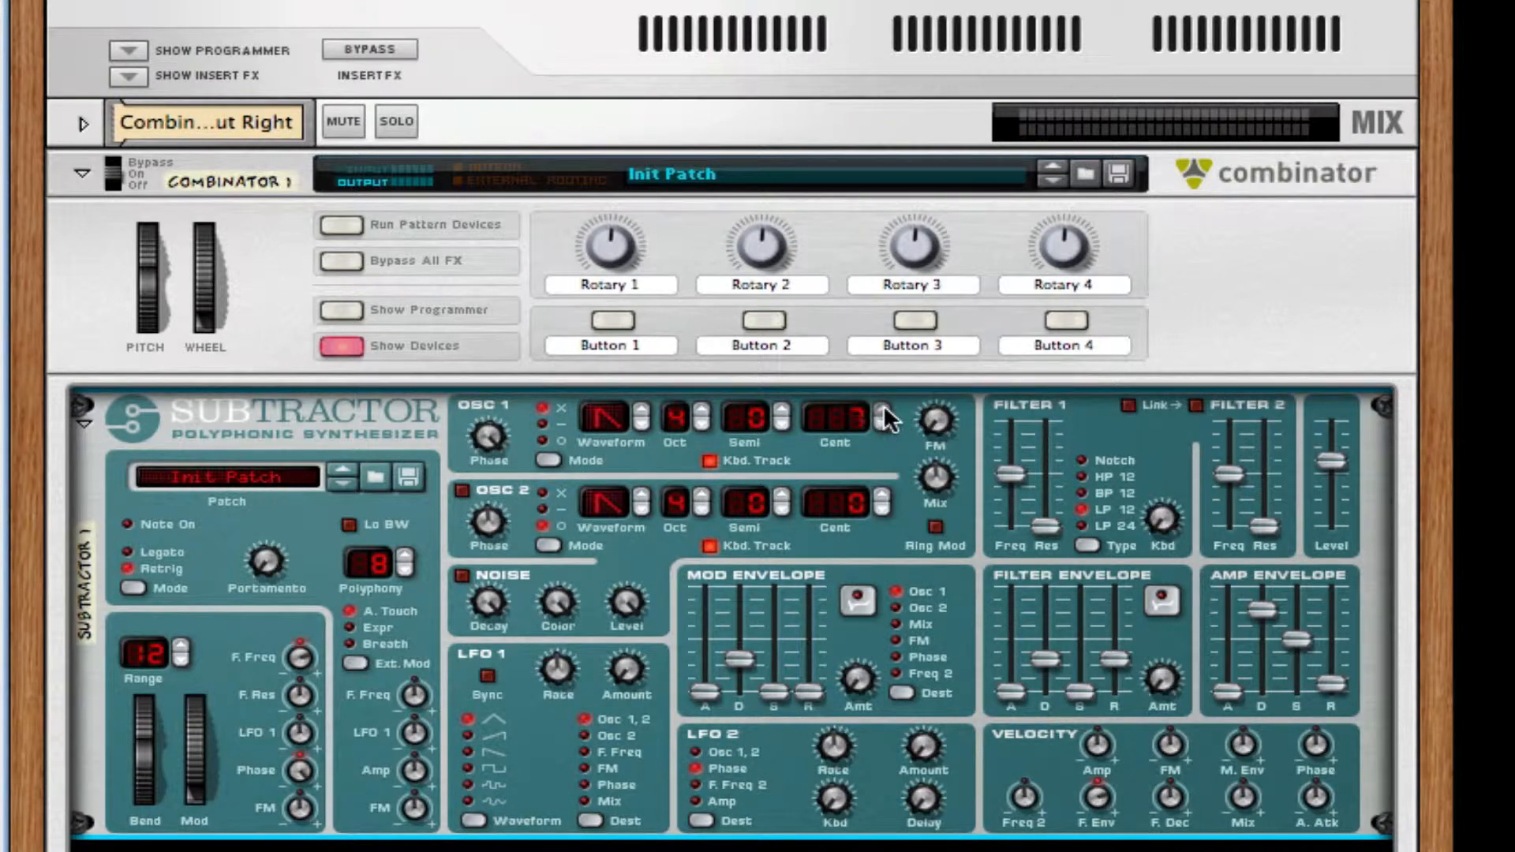
{"action": "left_click", "coordinate": [882, 411]}
{"action": "left_click", "coordinate": [882, 411]}
{"action": "left_click", "coordinate": [882, 411]}
{"action": "left_click", "coordinate": [882, 411]}
{"action": "left_click", "coordinate": [882, 411]}
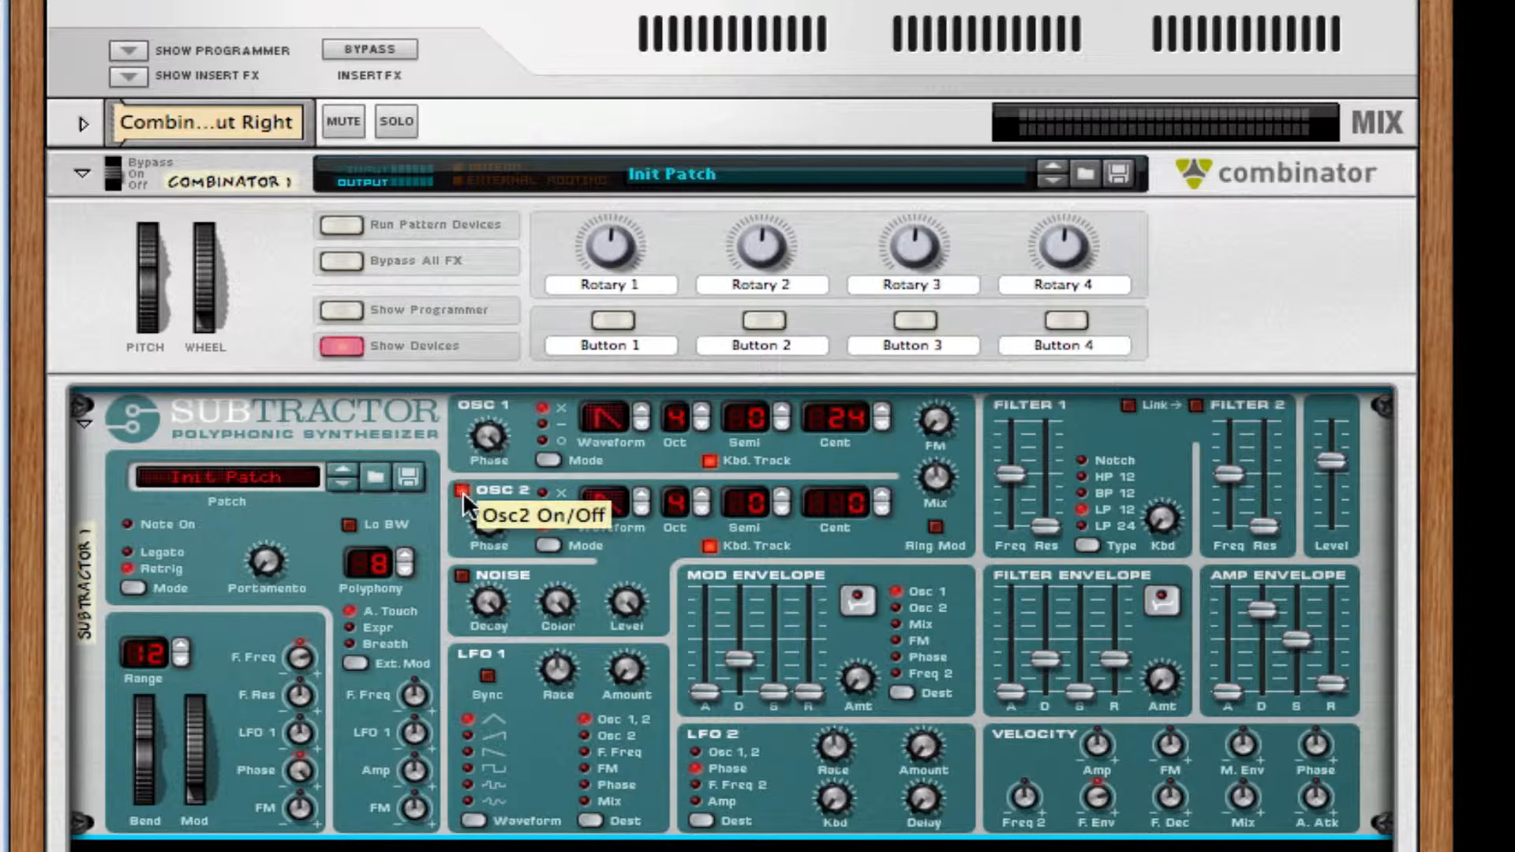
Turn on the Subtractor's oscillator 2, adjust its phase and set its fine tuning to -24 cents.
{"action": "left_click", "coordinate": [460, 491]}
{"action": "left_click_drag", "start_coordinate": [500, 521], "coordinate": [541, 102]}
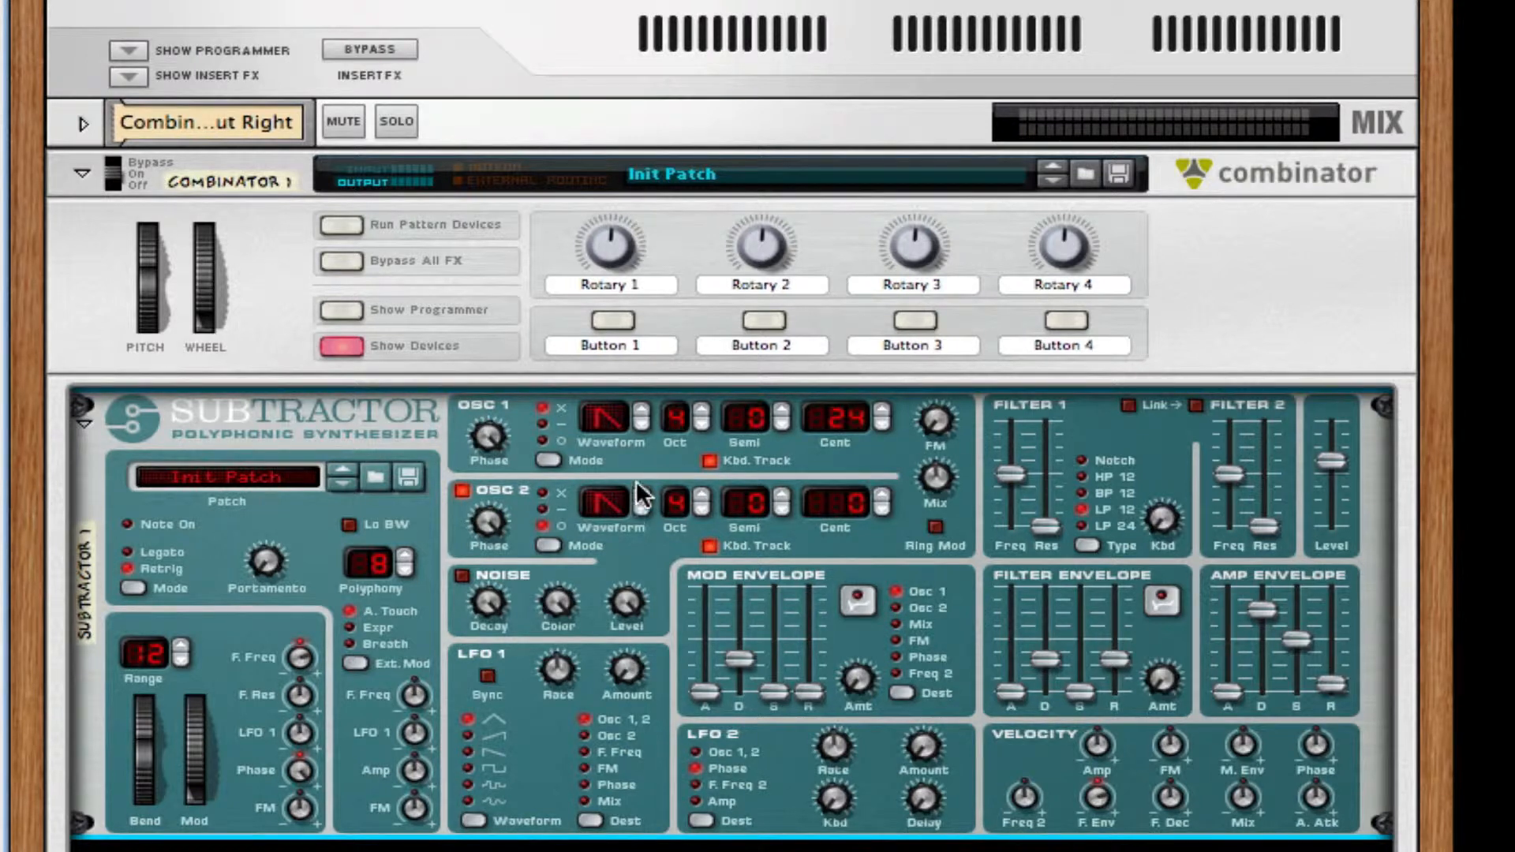
{"action": "left_click", "coordinate": [883, 512]}
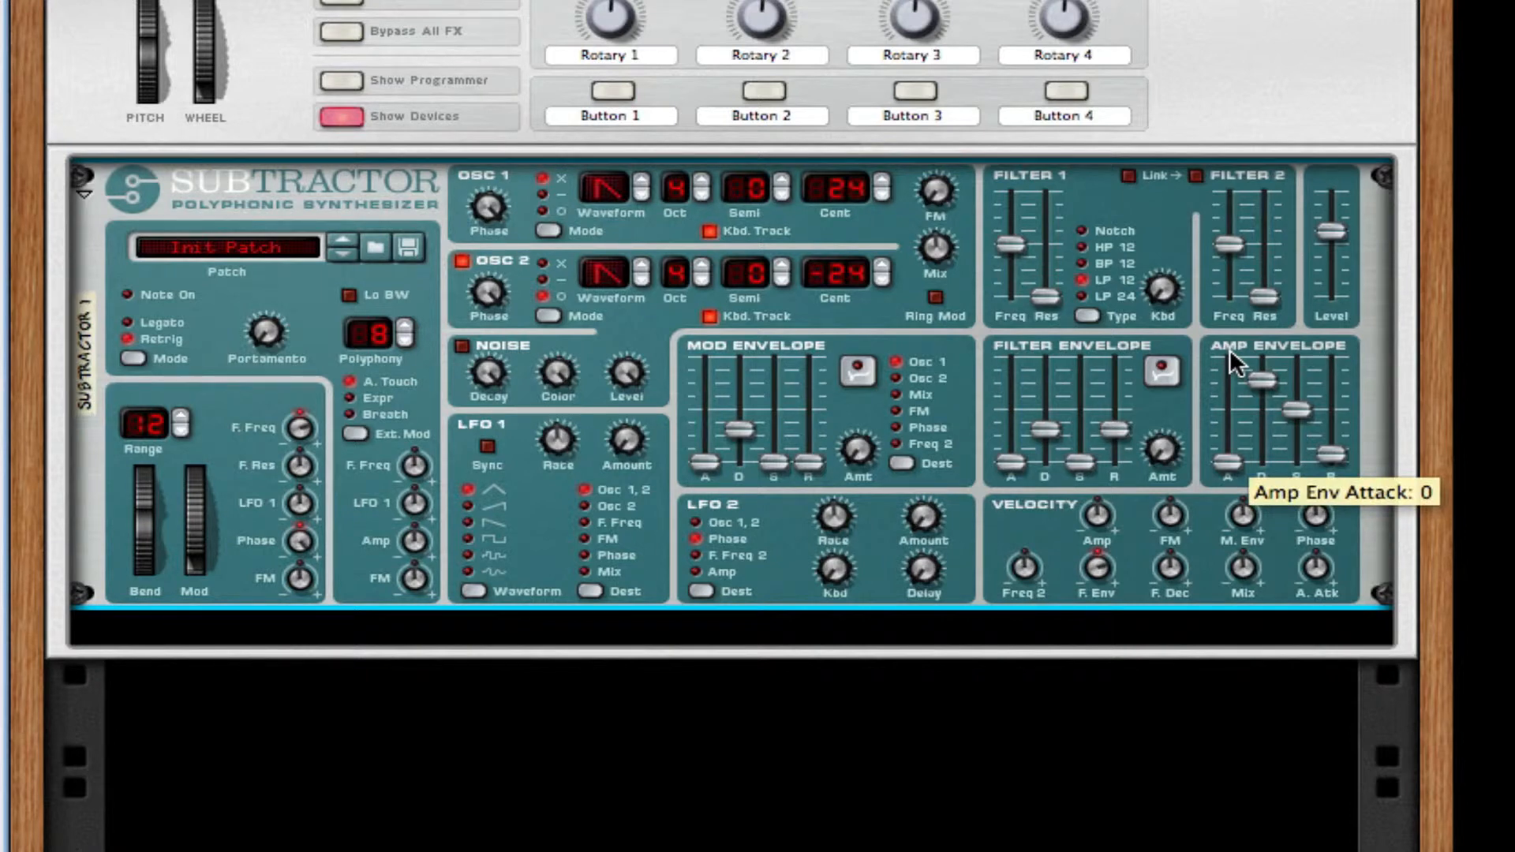
Raise the Subtractor's Filter 1 frequency and adjust the filter's keyboard tracking.
{"action": "mouse_move", "coordinate": [1009, 237]}
{"action": "left_mouse_down"}
{"action": "mouse_move", "coordinate": [1005, 189]}
{"action": "mouse_move", "coordinate": [1000, 235]}
{"action": "left_mouse_up"}
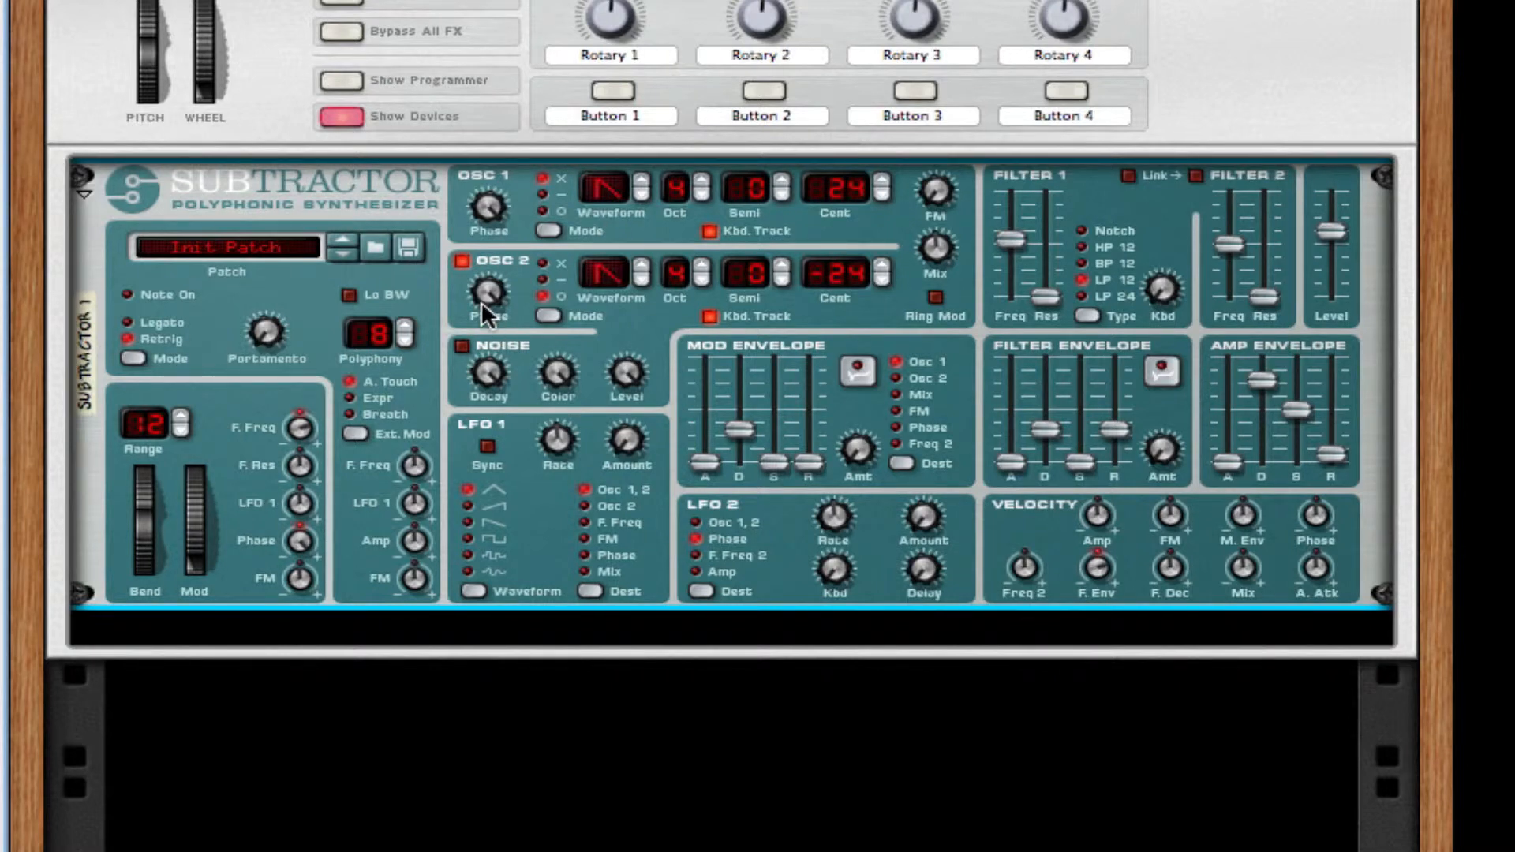
{"action": "mouse_move", "coordinate": [482, 306]}
{"action": "left_click_drag", "start_coordinate": [1016, 244], "coordinate": [1021, 232]}
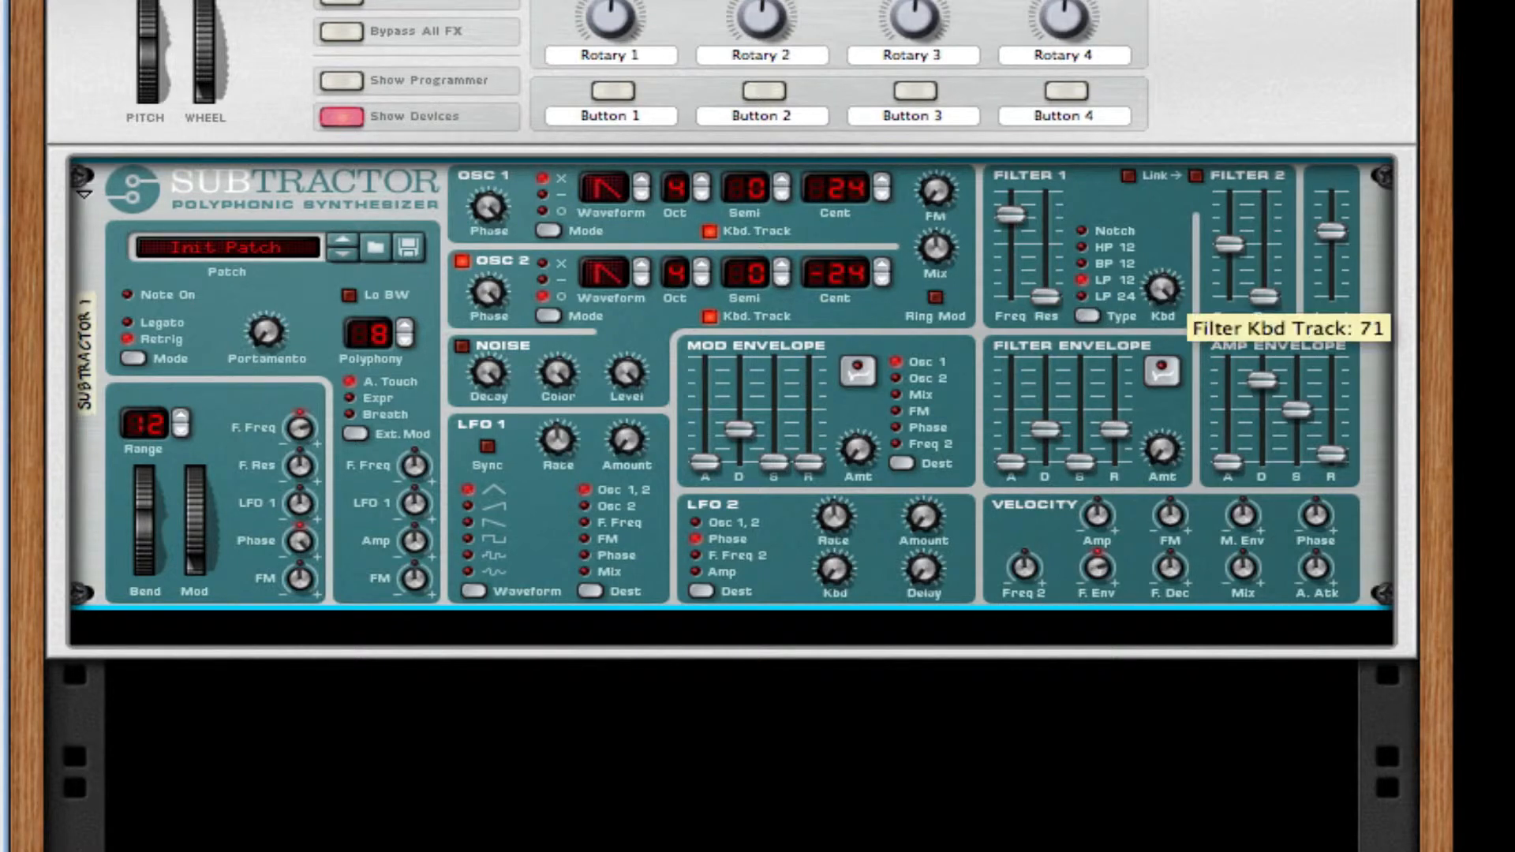
{"action": "left_click_drag", "start_coordinate": [1162, 290], "coordinate": [1163, 253]}
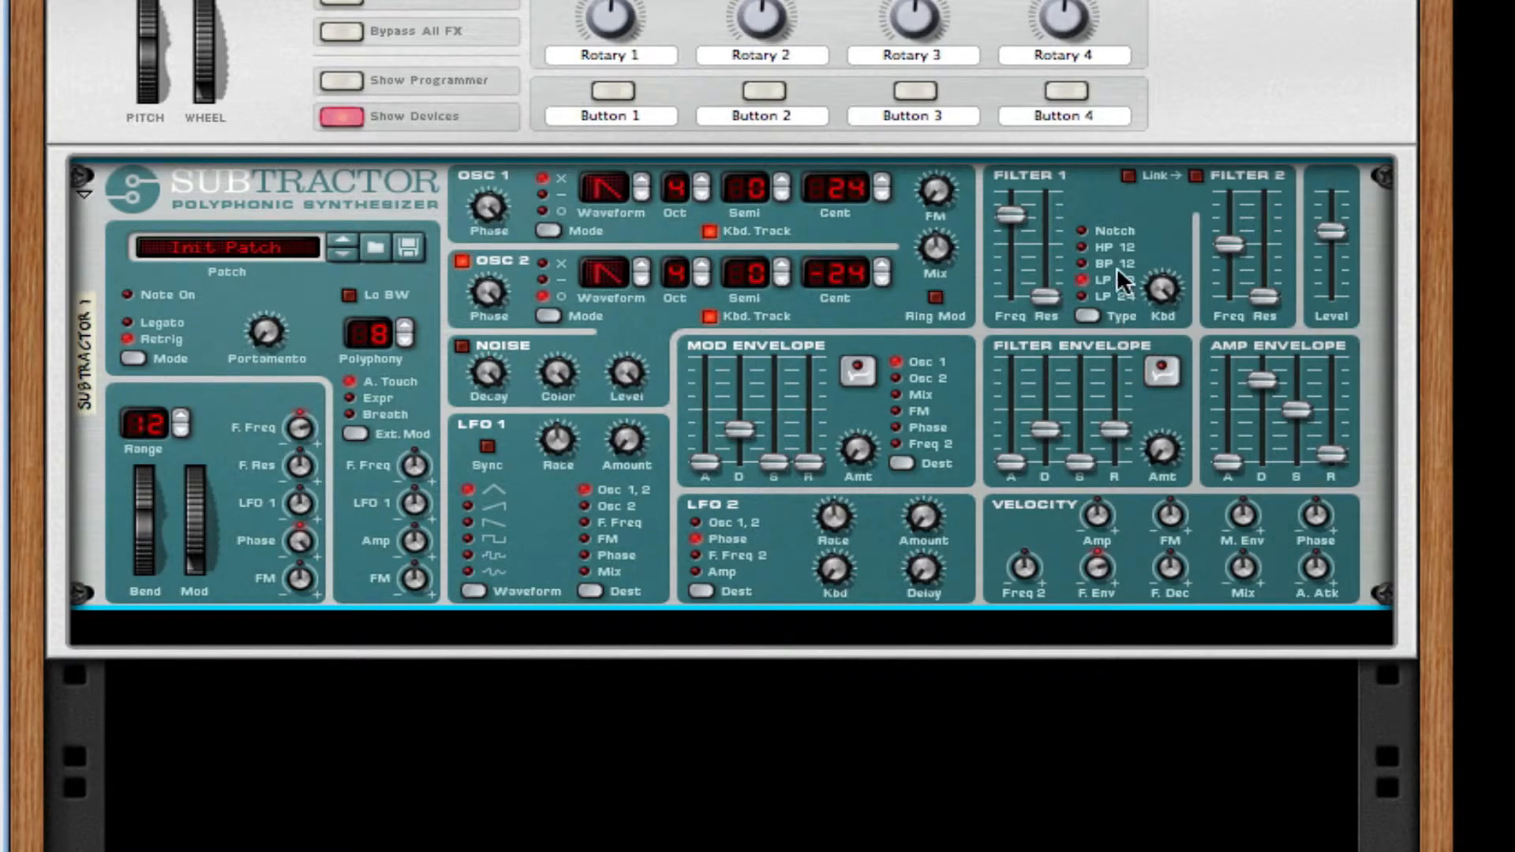
Raise the decay and sustain of the Subtractor's amp envelope to their maximum.
{"action": "left_click_drag", "start_coordinate": [1260, 380], "coordinate": [1260, 356]}
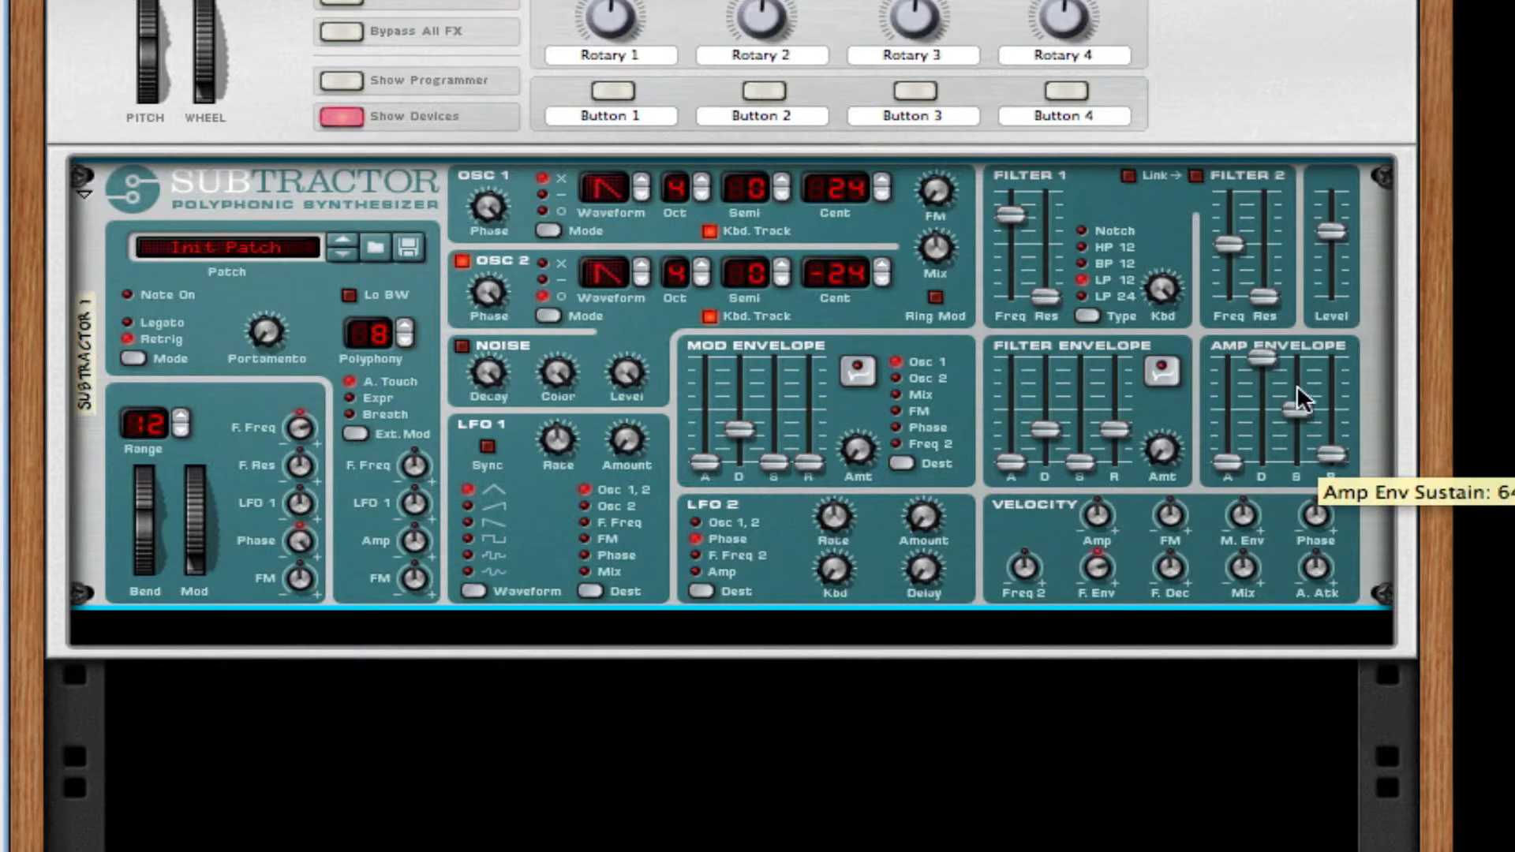
{"action": "left_click_drag", "start_coordinate": [1300, 406], "coordinate": [1298, 356]}
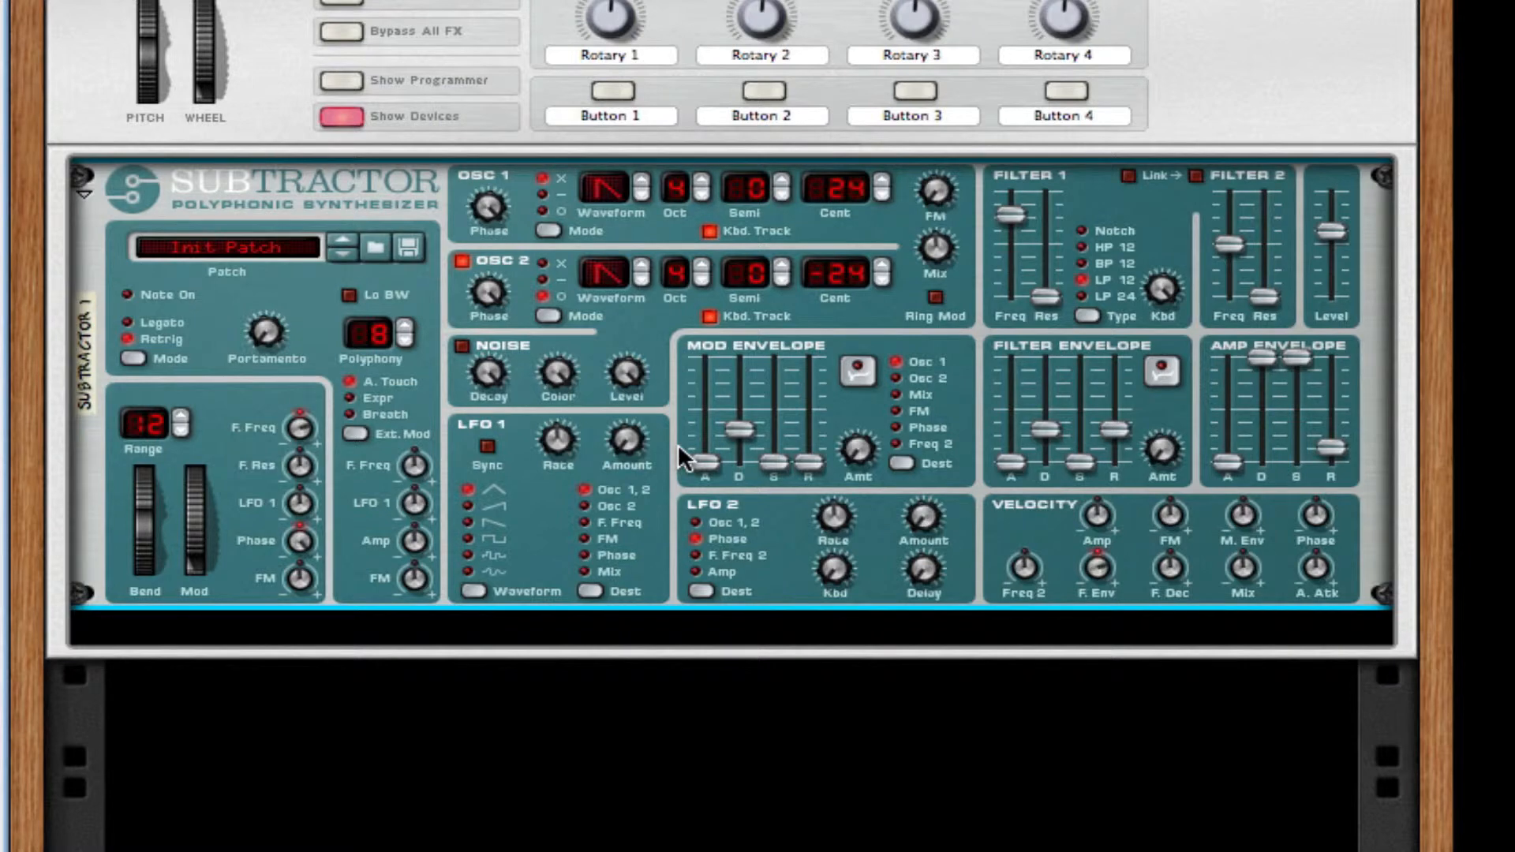
Add an RV7000 Advanced Reverb below the Subtractor and lower its Dry-Wet and Decay amounts.
{"action": "right_click", "coordinate": [799, 562]}
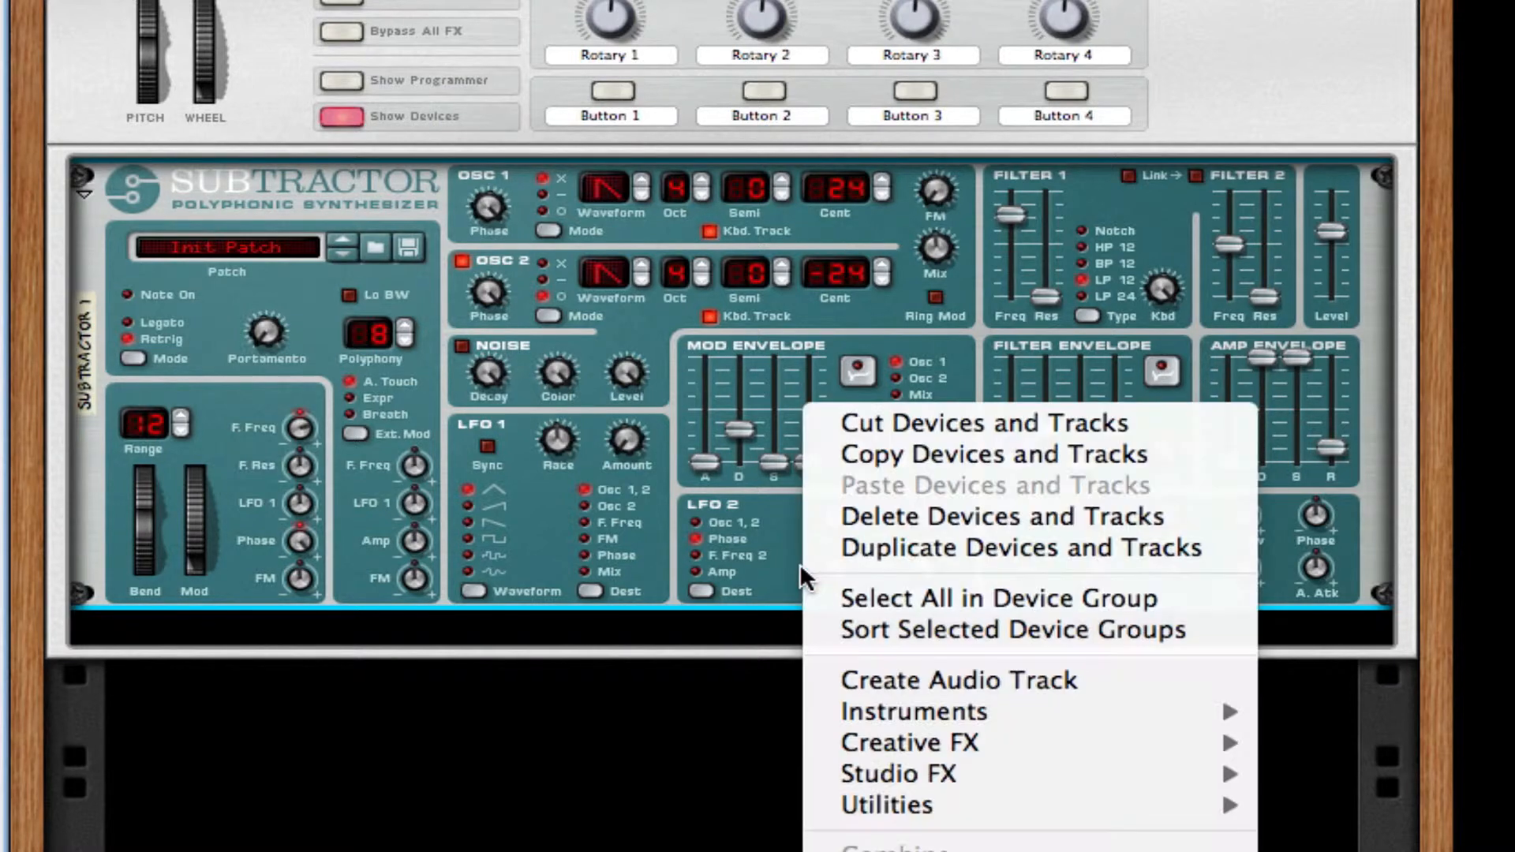
{"action": "mouse_move", "coordinate": [1010, 742]}
{"action": "mouse_move", "coordinate": [1006, 772]}
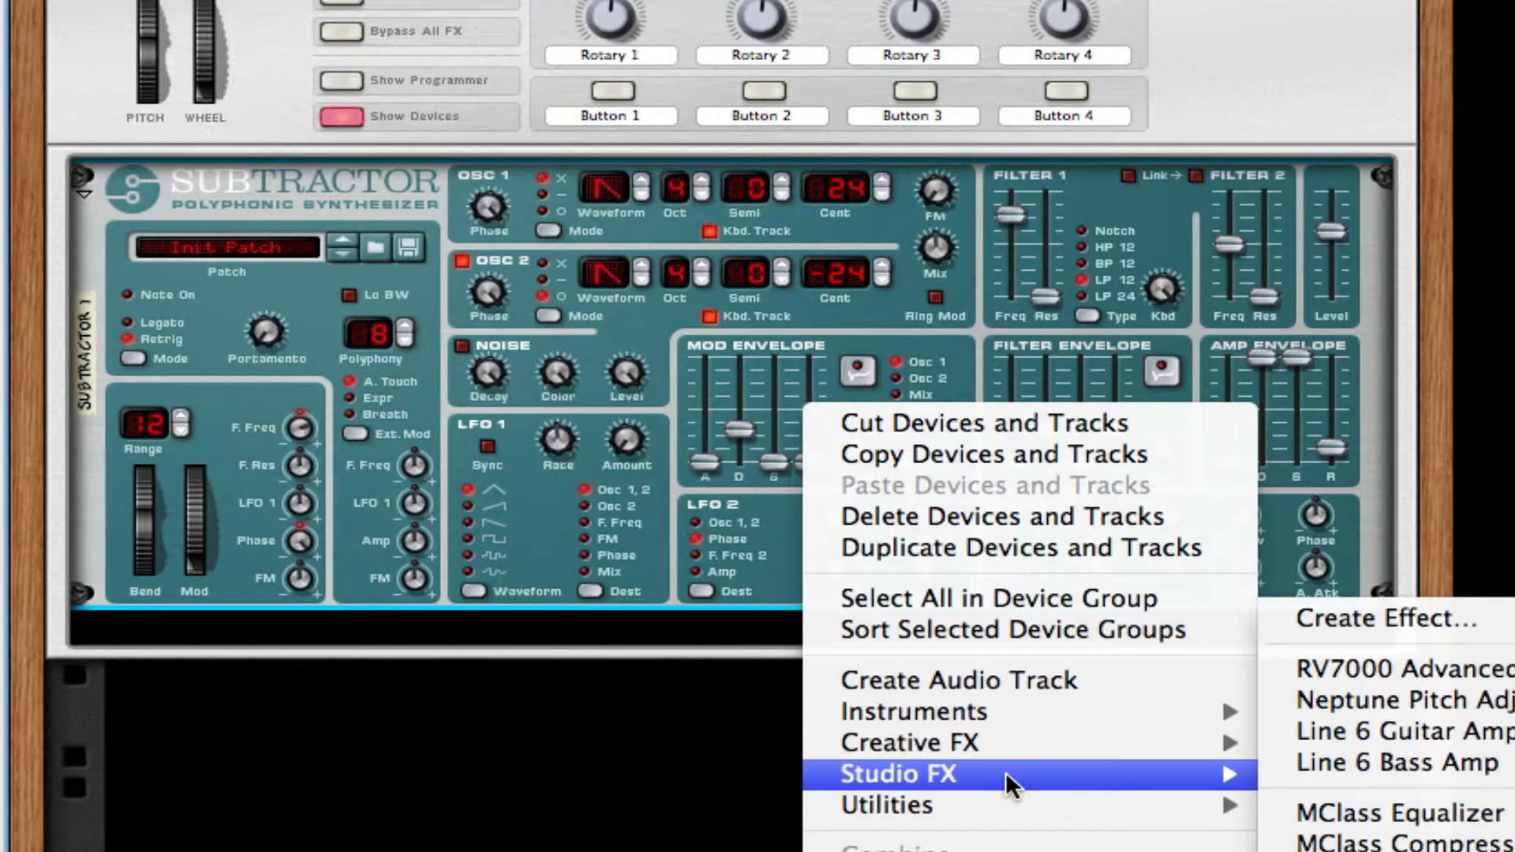
{"action": "left_click", "coordinate": [1356, 668]}
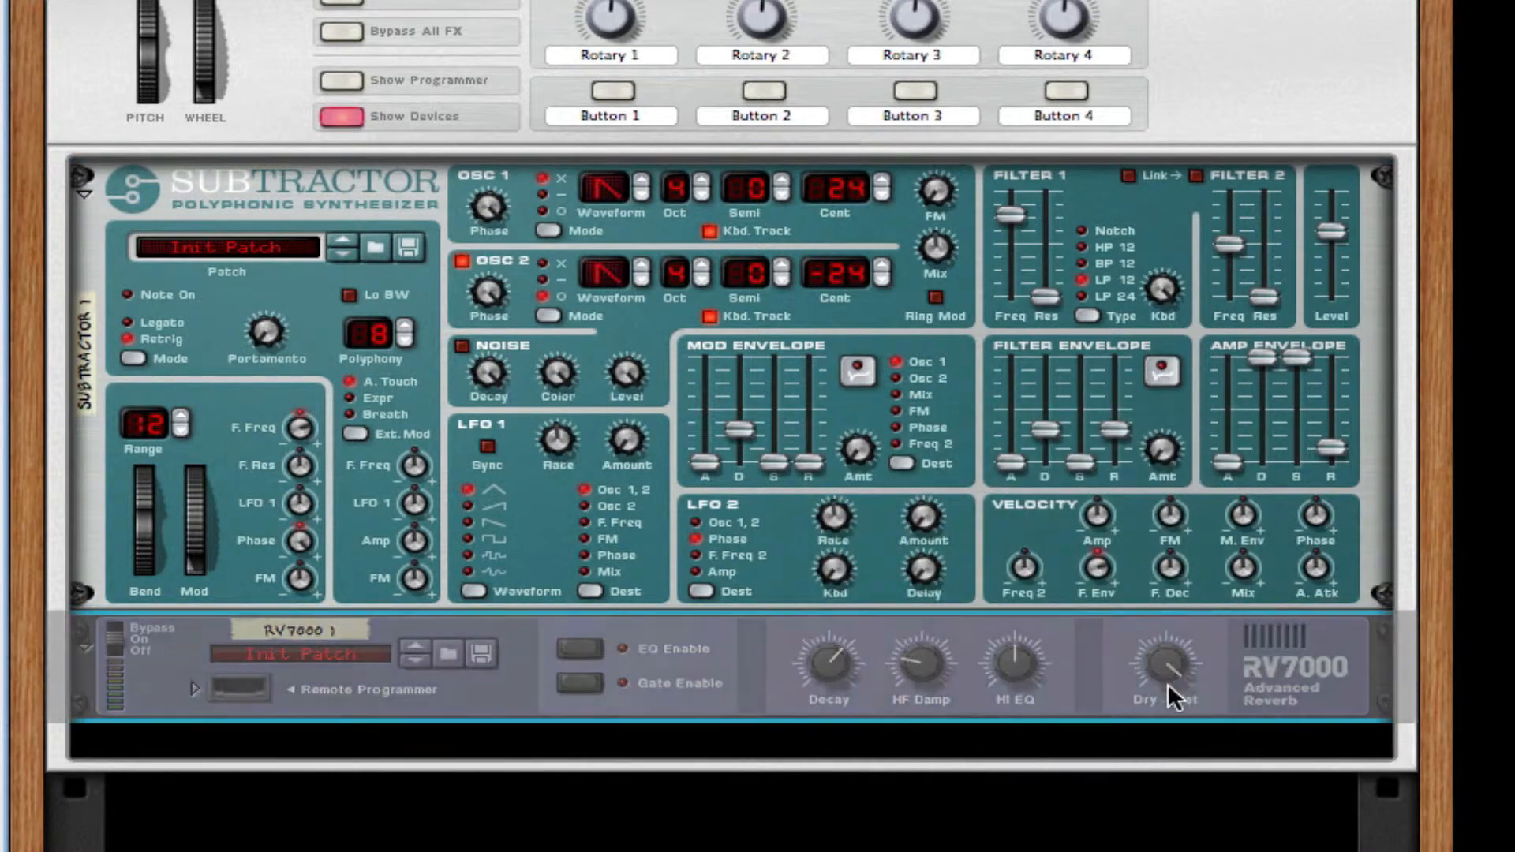
{"action": "left_click_drag", "start_coordinate": [1163, 659], "coordinate": [1153, 747]}
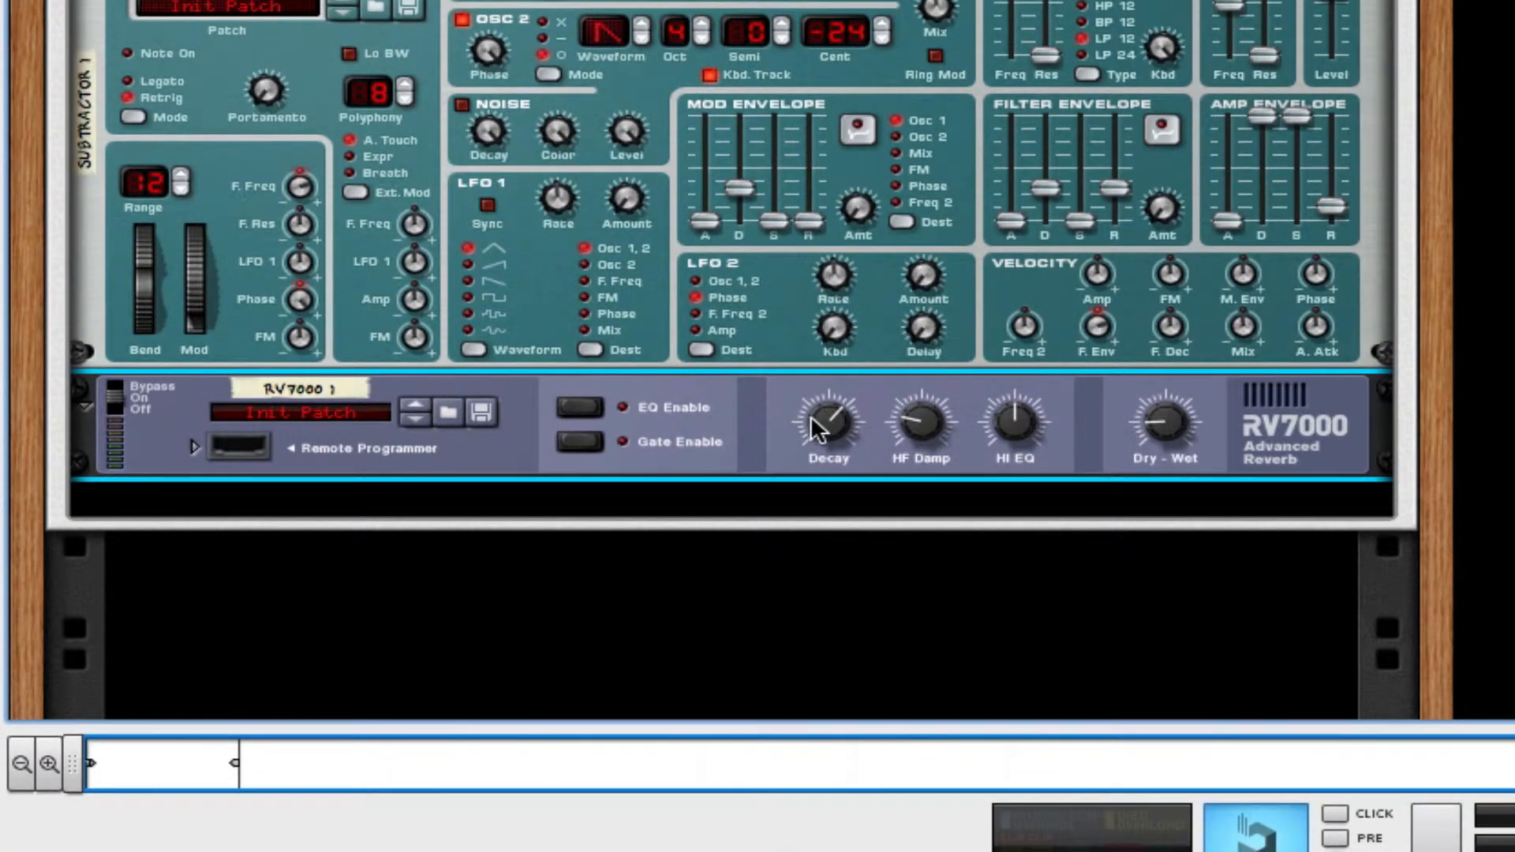
{"action": "left_click_drag", "start_coordinate": [811, 420], "coordinate": [811, 465]}
Add a Line 6 Bass Amp below the RV7000 reverb with its compressor on.
{"action": "right_click", "coordinate": [705, 434]}
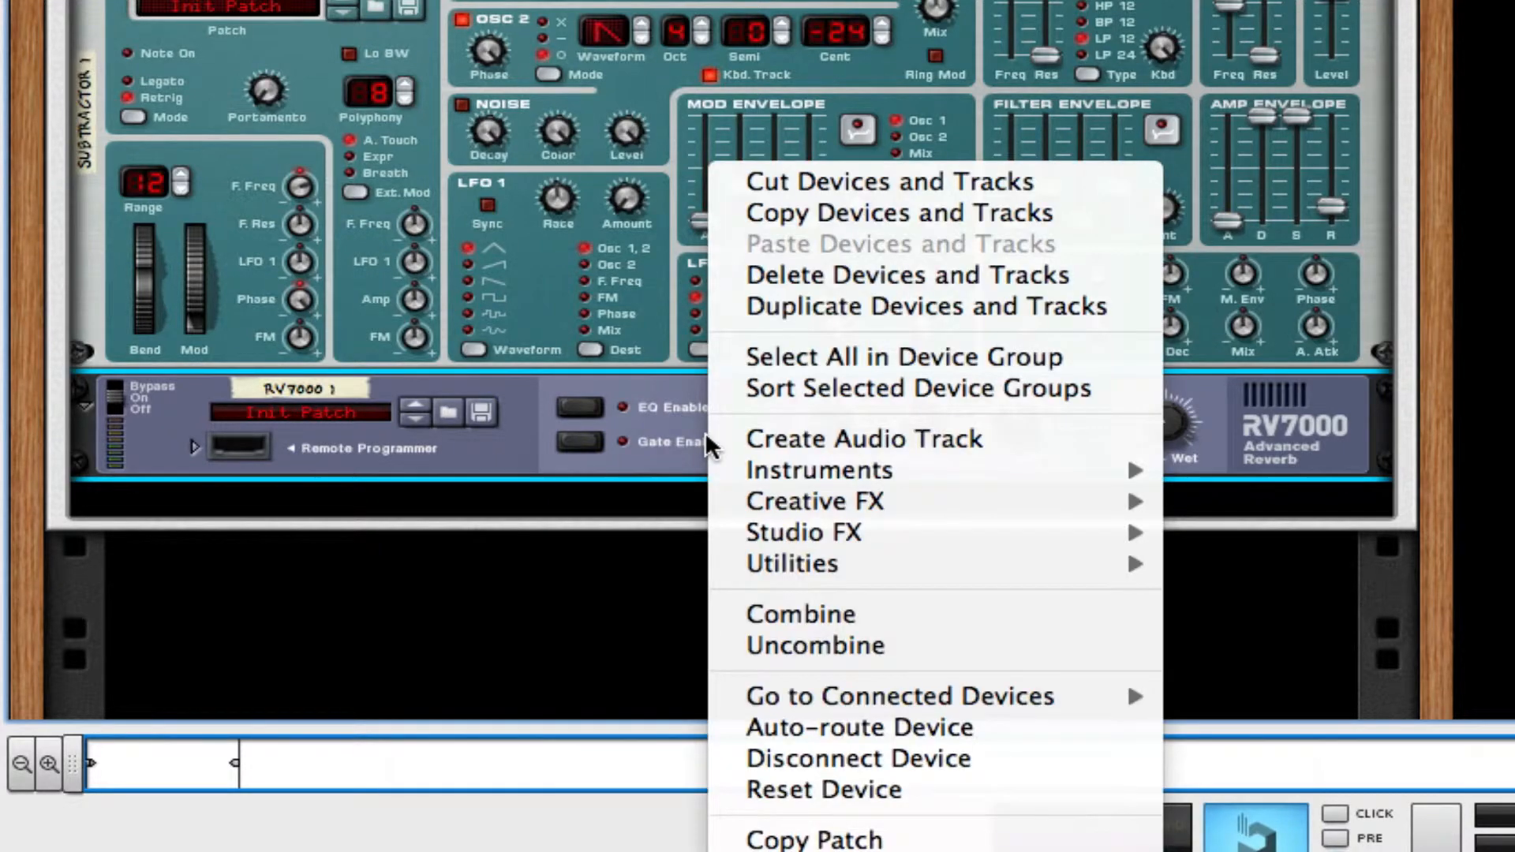
{"action": "mouse_move", "coordinate": [820, 530]}
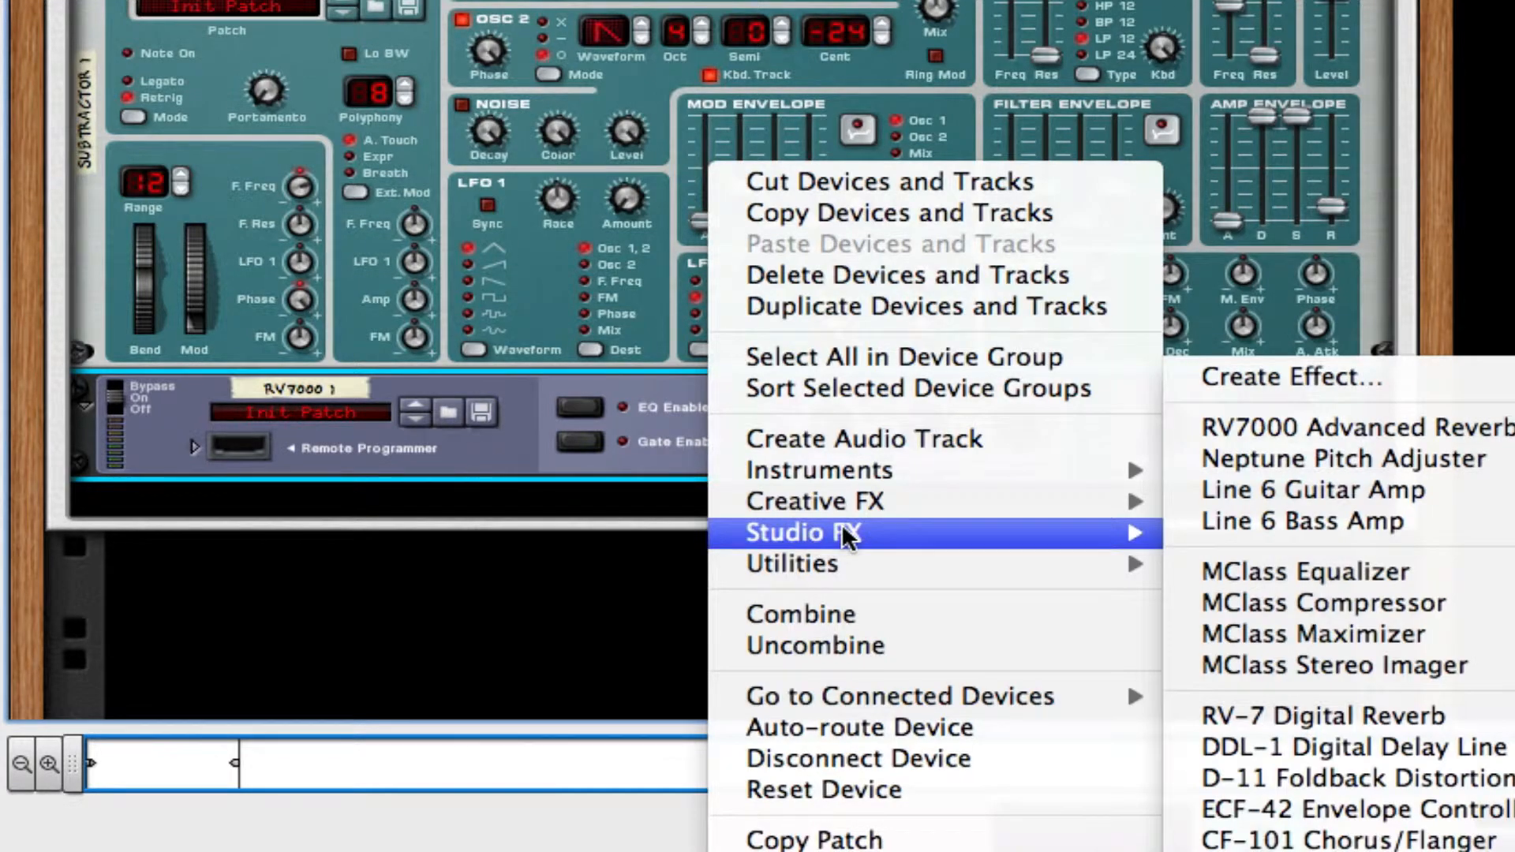
{"action": "left_click", "coordinate": [1366, 522]}
{"action": "left_click", "coordinate": [294, 557]}
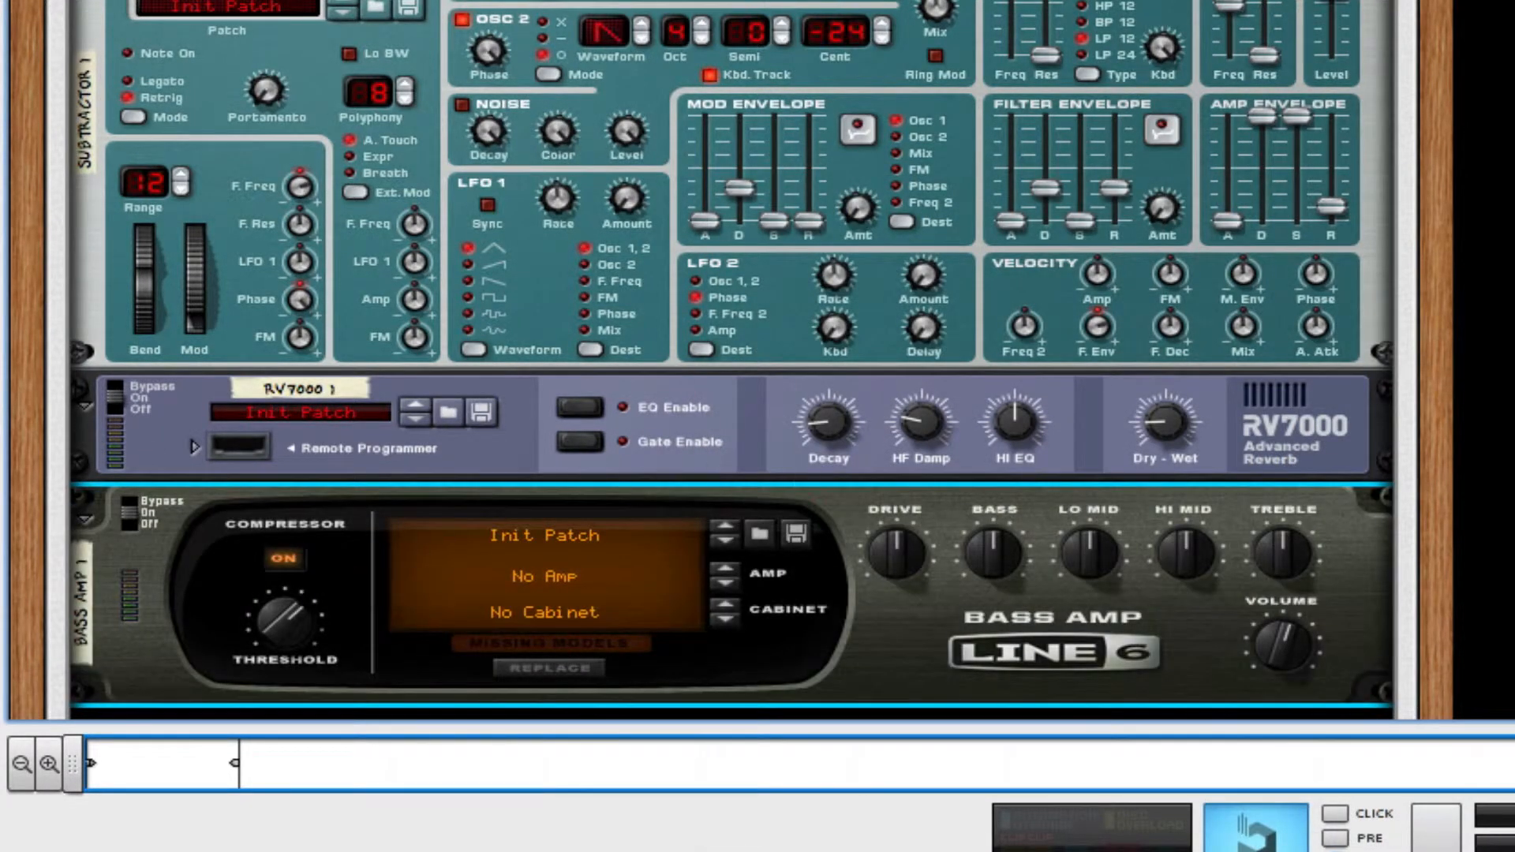
Add a Scream 4 distortion below the Bass Amp and set its damage type to Digital.
{"action": "right_click", "coordinate": [1030, 606]}
{"action": "mouse_move", "coordinate": [1224, 500]}
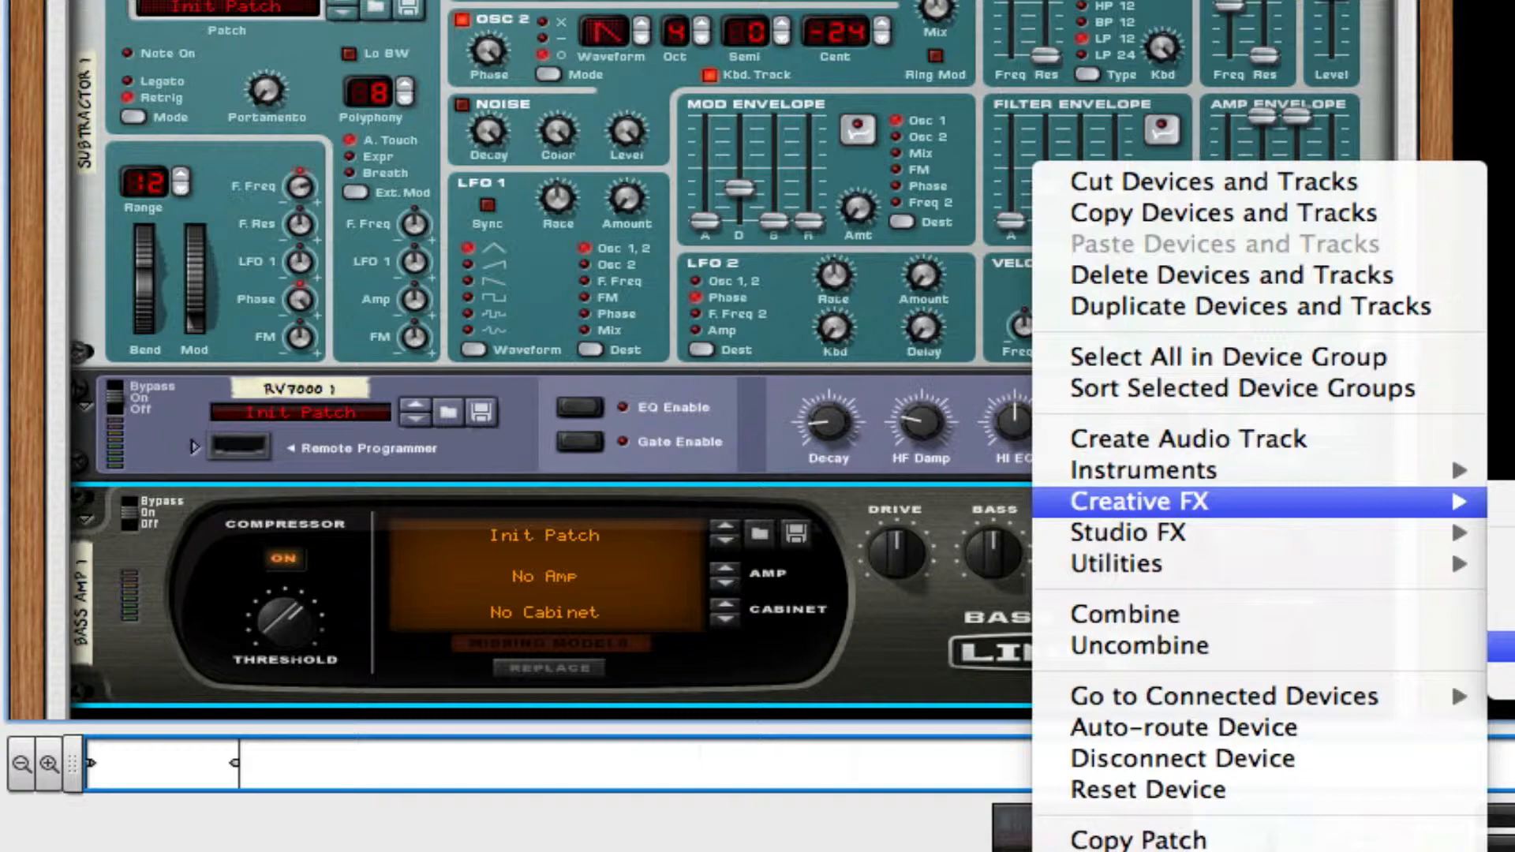
{"action": "left_click", "coordinate": [1502, 647]}
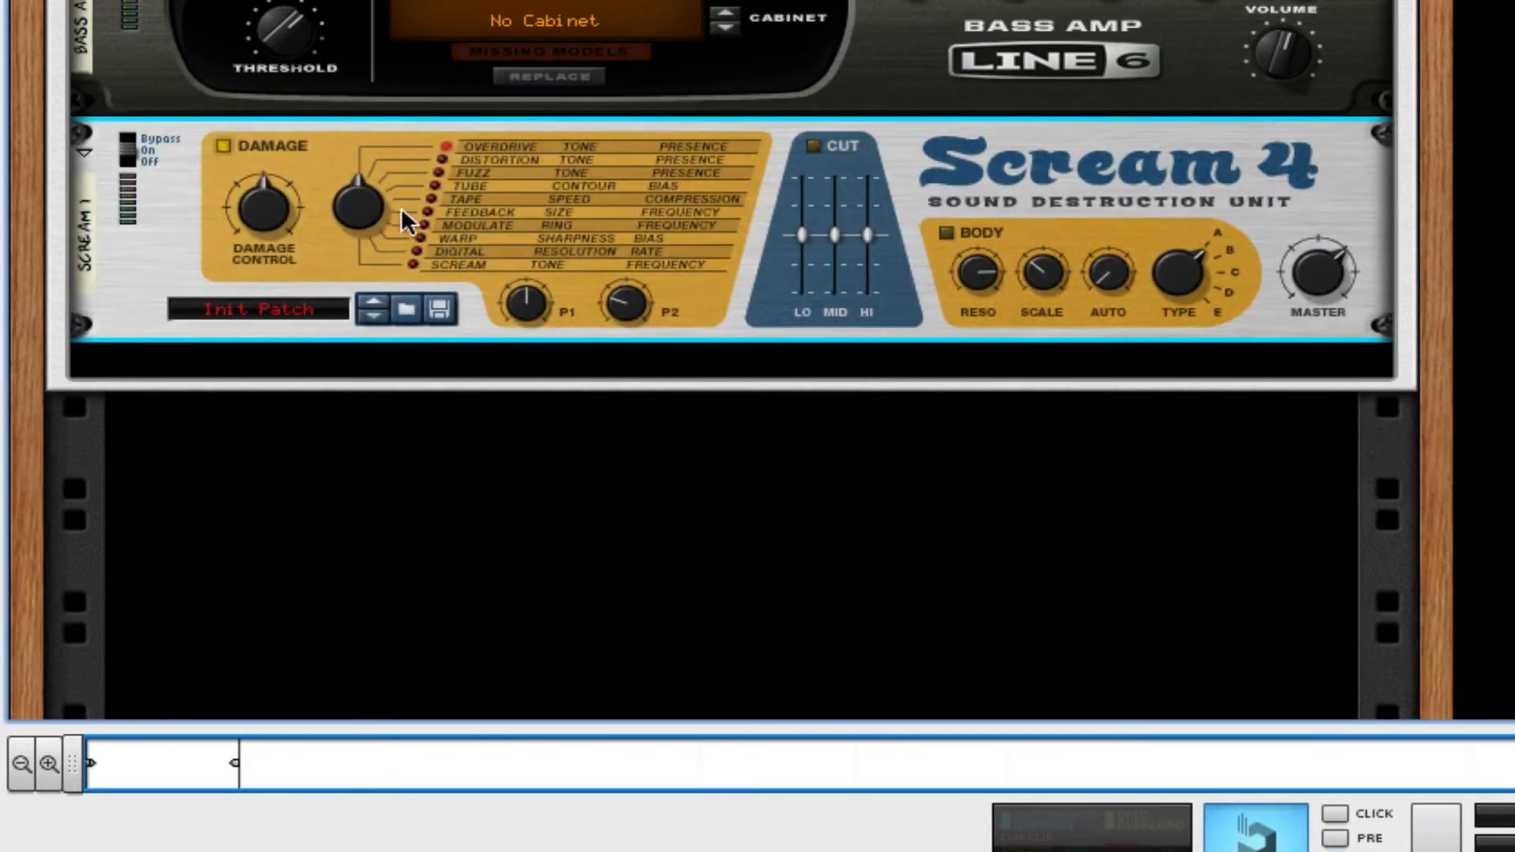
{"action": "left_click_drag", "start_coordinate": [400, 207], "coordinate": [328, 102]}
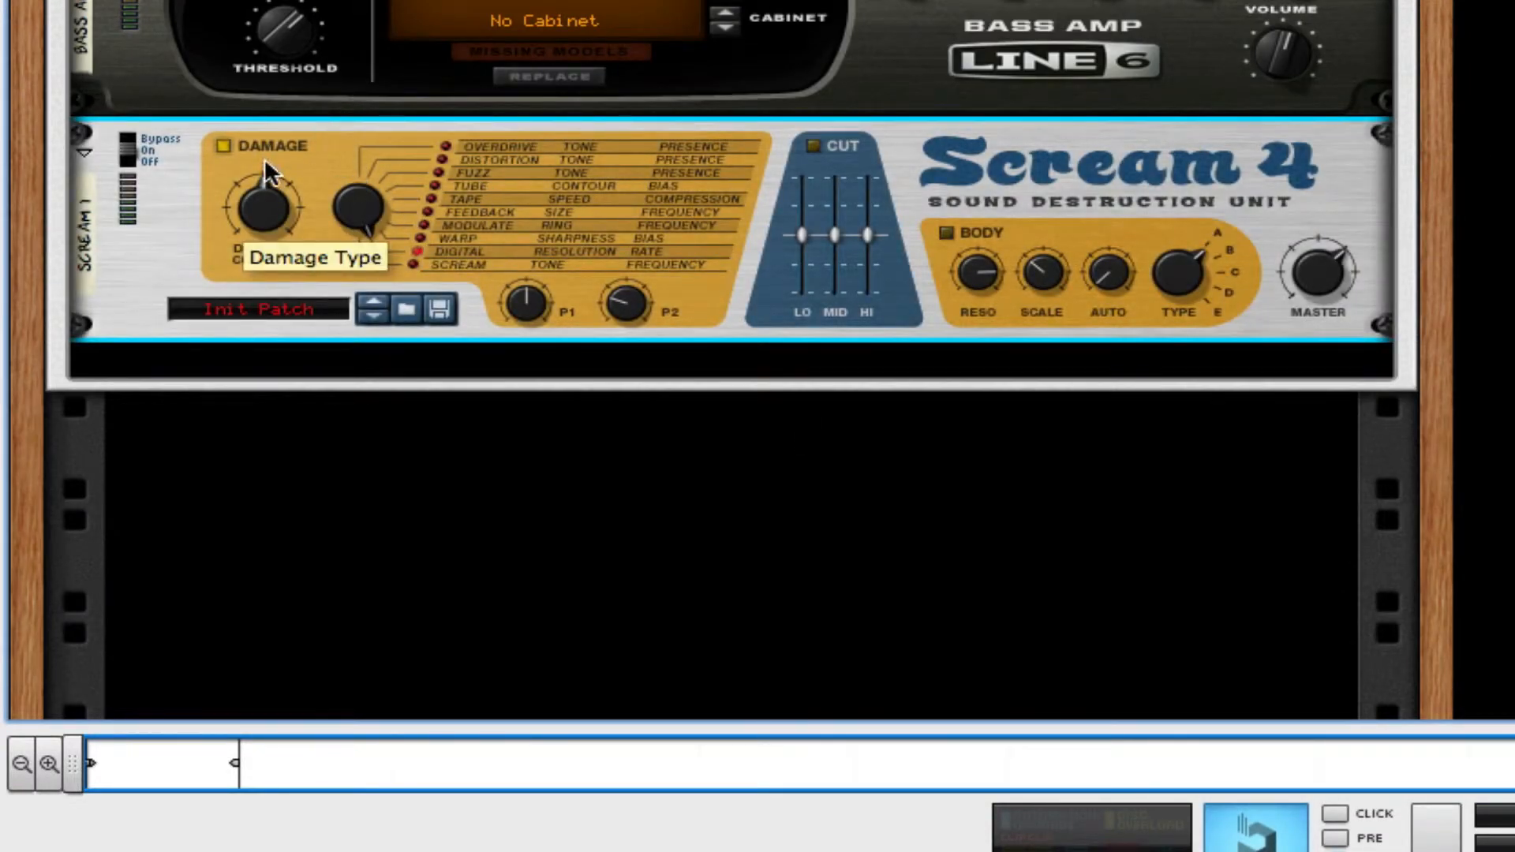
Lower the Scream 4's Damage Control and raise its P1 and P2 parameters to maximum.
{"action": "left_click_drag", "start_coordinate": [264, 188], "coordinate": [264, 200]}
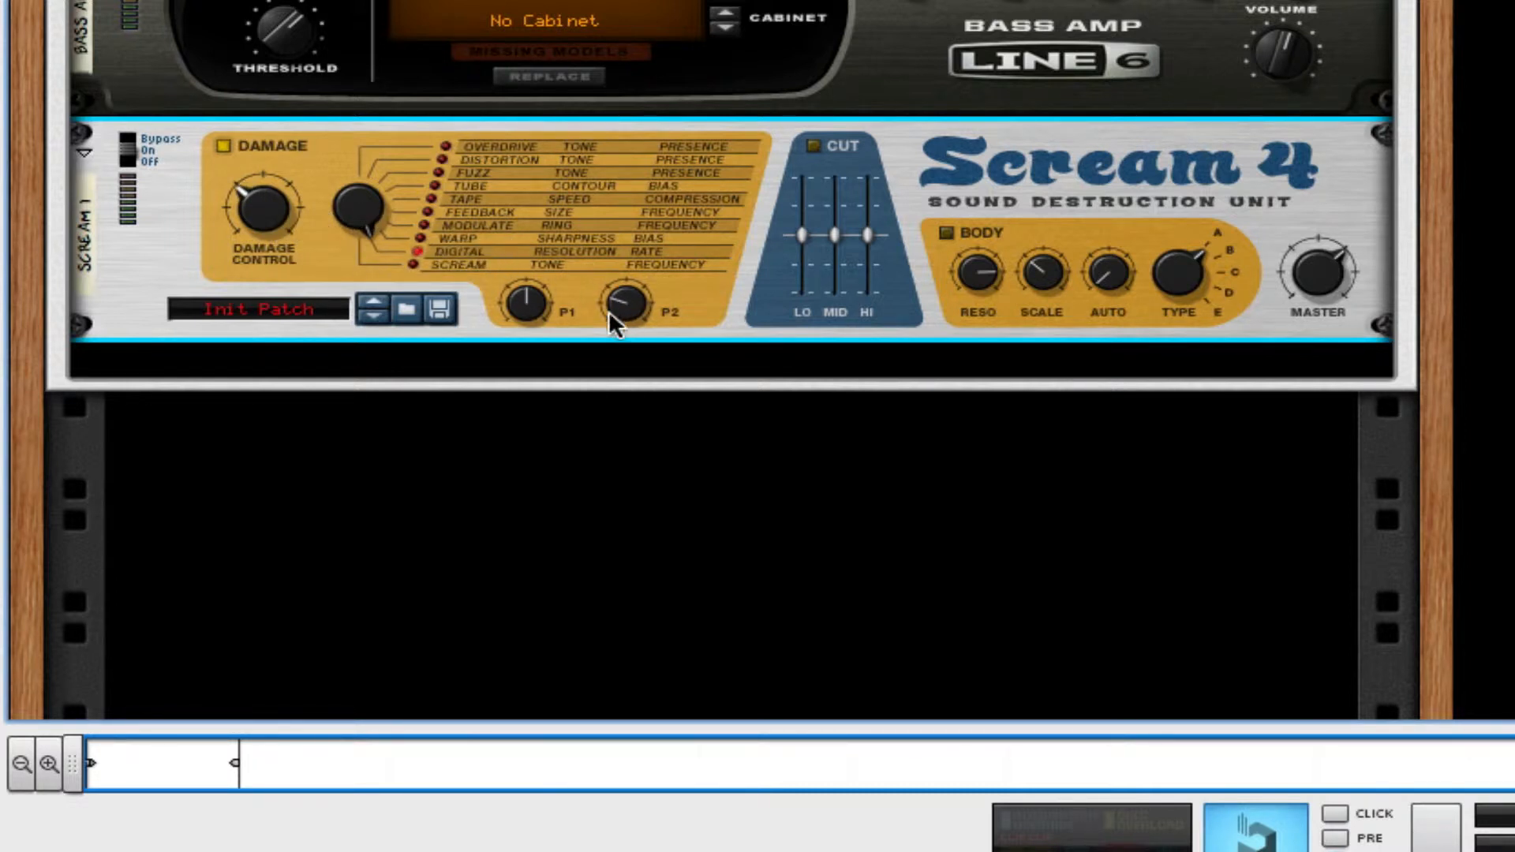
{"action": "left_click_drag", "start_coordinate": [527, 314], "coordinate": [527, 333]}
{"action": "left_click_drag", "start_coordinate": [636, 272], "coordinate": [645, 154]}
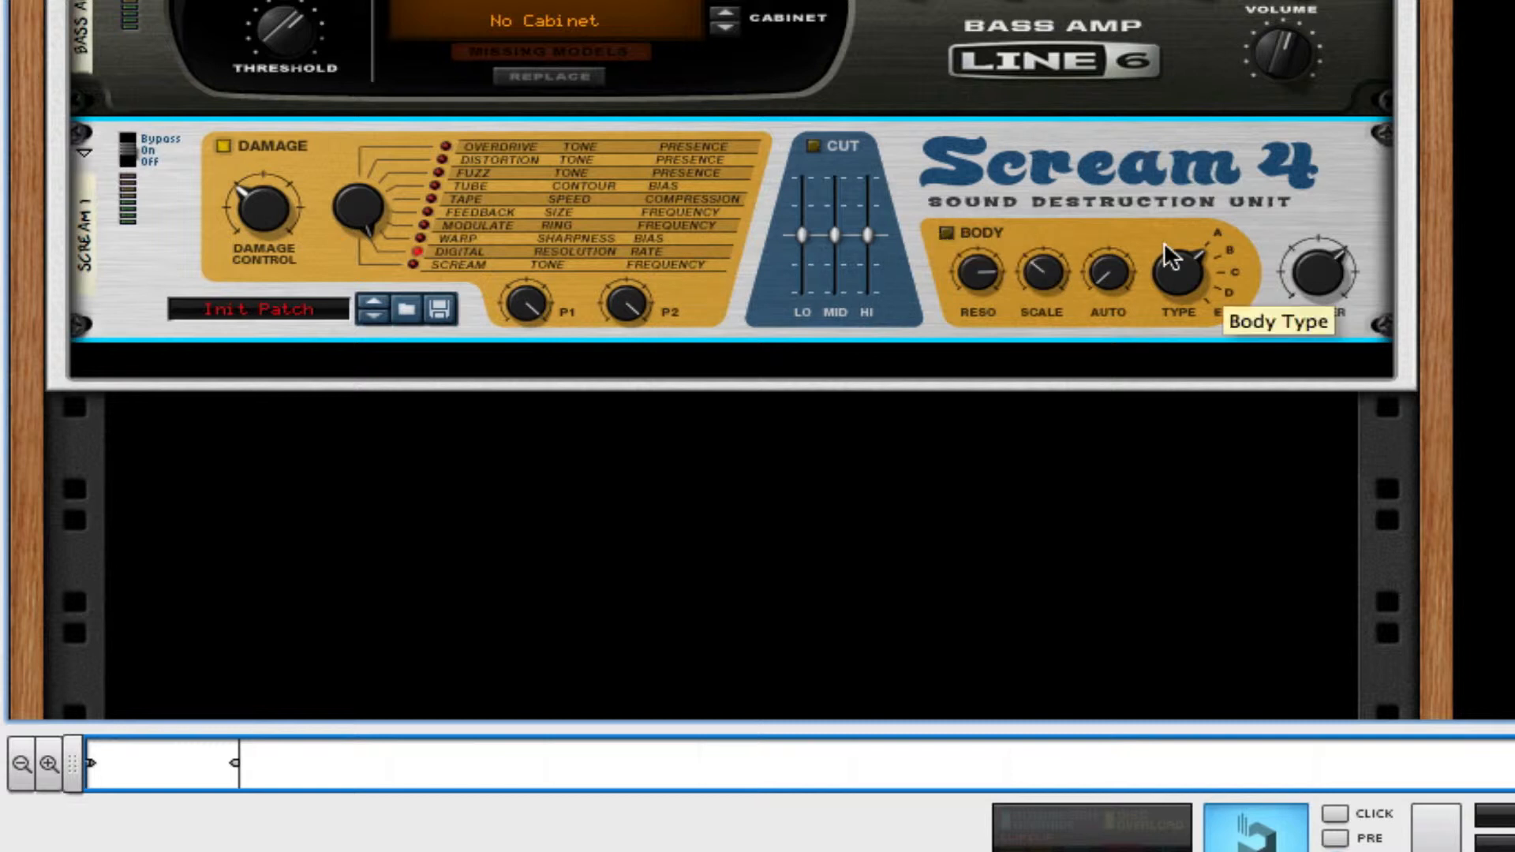
Add an MClass Equalizer below the Scream 4 and enable Lo Cut, Param 1, Param 2 and Hi Shelf.
{"action": "right_click", "coordinate": [1088, 174]}
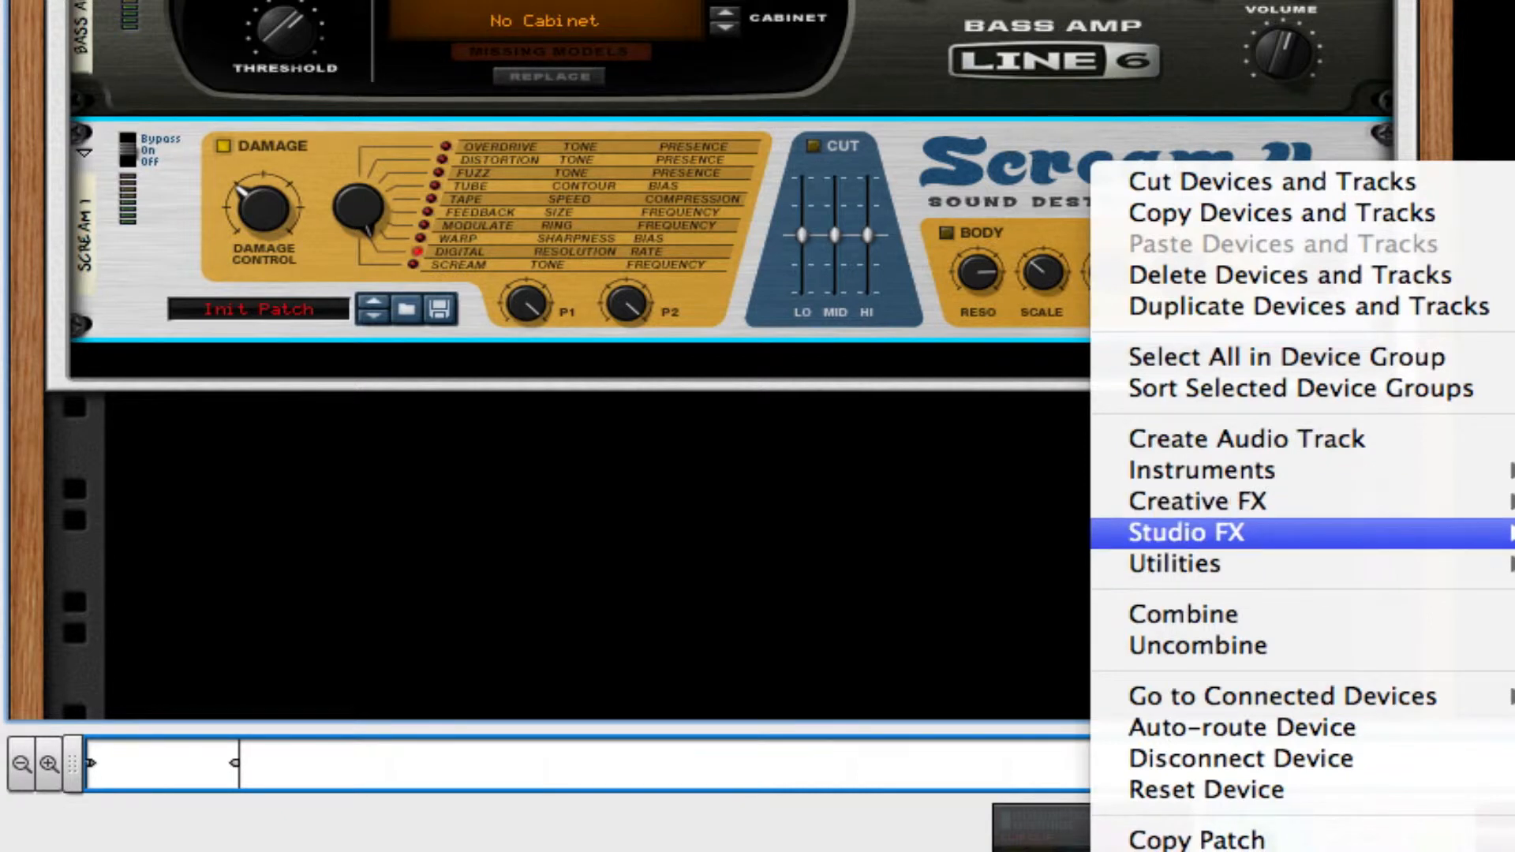
{"action": "left_click", "coordinate": [1513, 564]}
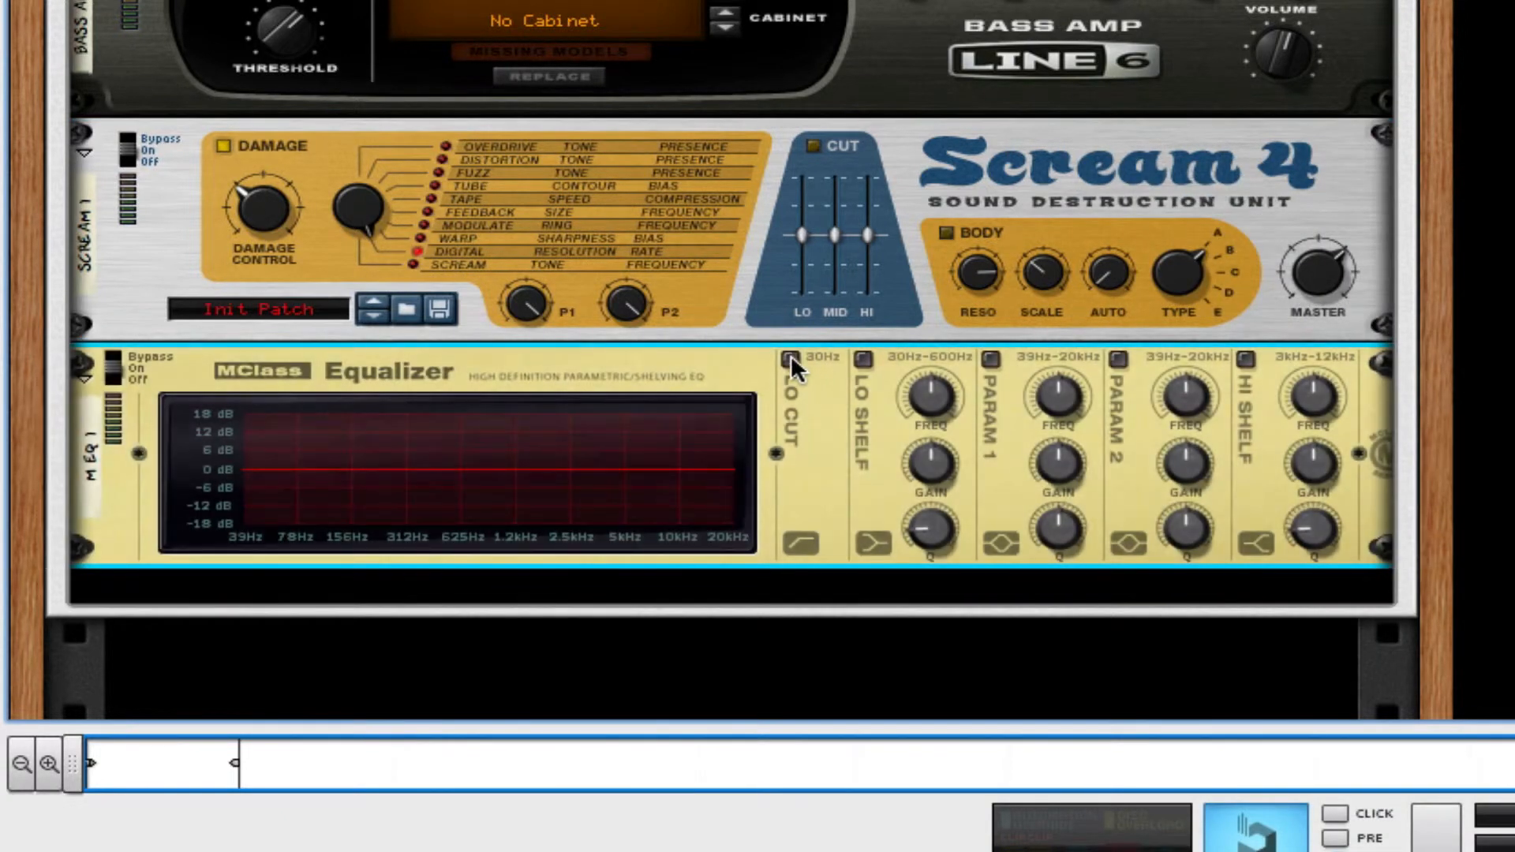
{"action": "left_click", "coordinate": [790, 357]}
{"action": "left_click", "coordinate": [990, 359]}
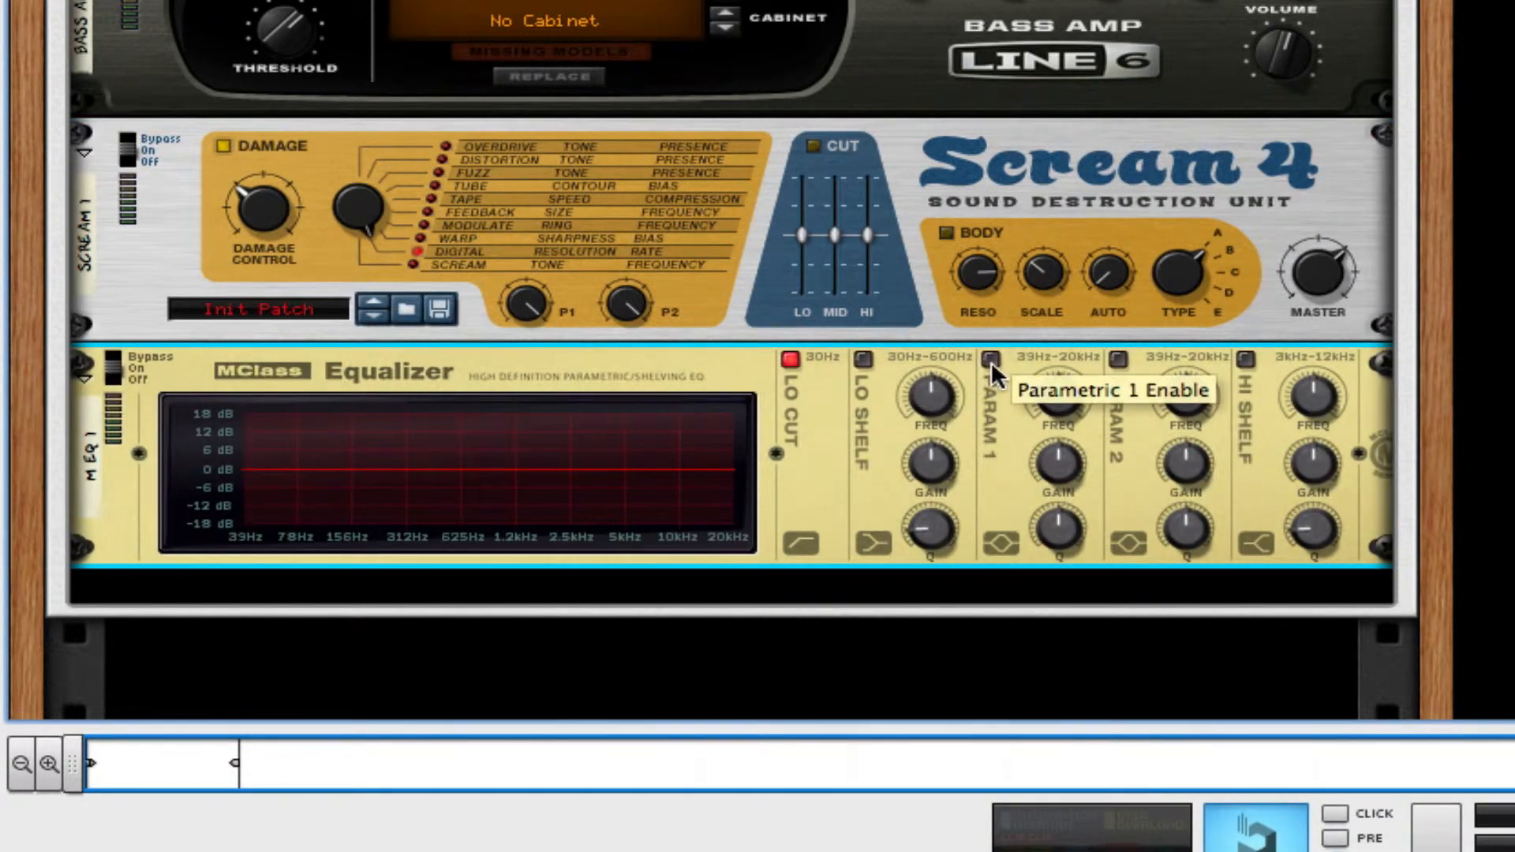
{"action": "left_click", "coordinate": [1118, 359]}
{"action": "left_click", "coordinate": [1246, 359]}
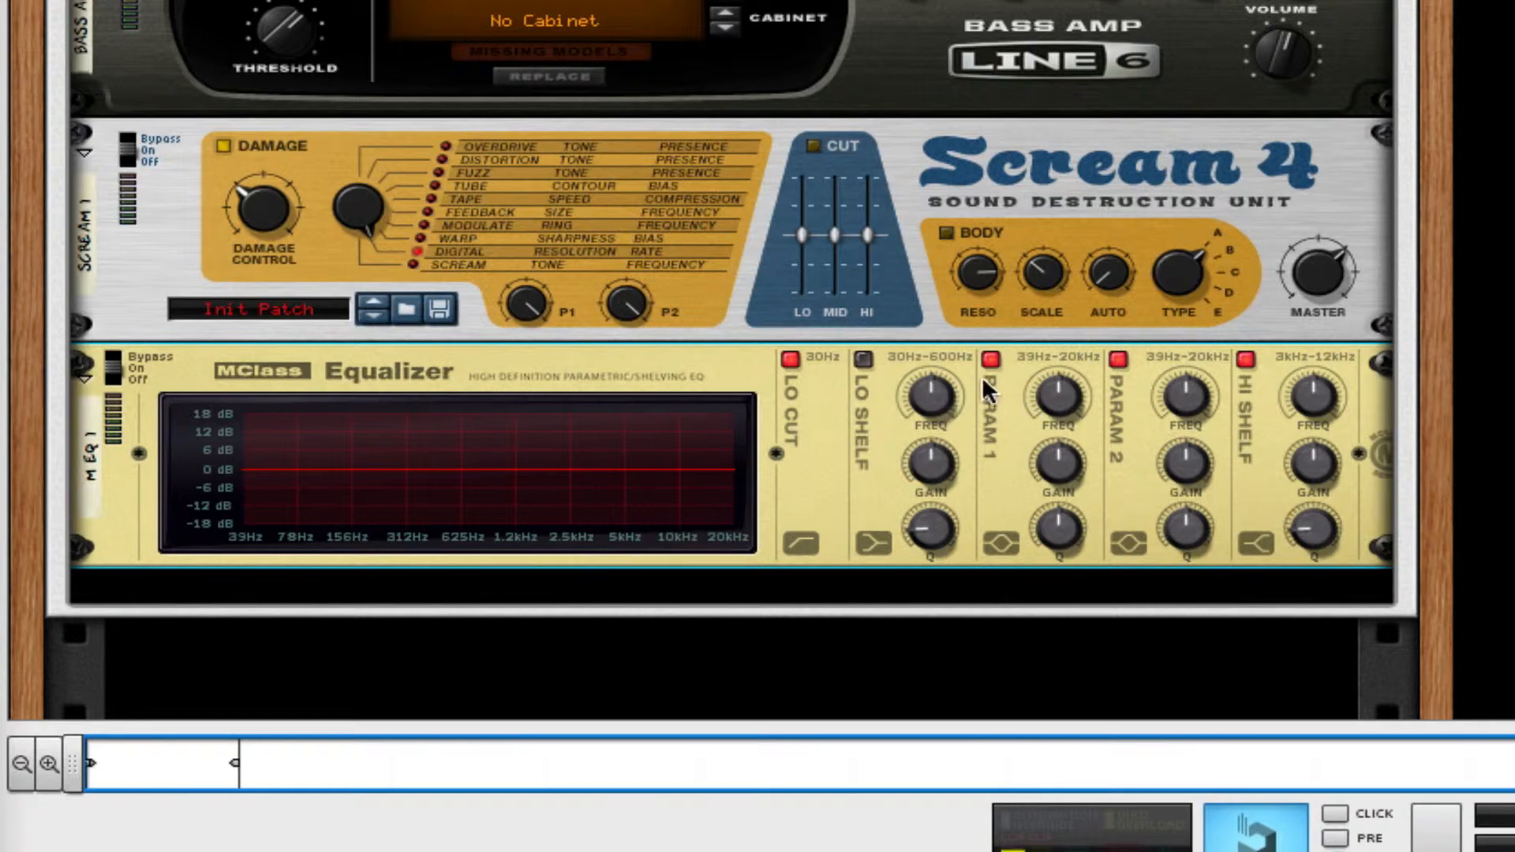
Shape the equalizer's Param 1 band into a narrow cut near 156 Hz with minimum gain and maximum Q.
{"action": "mouse_move", "coordinate": [1058, 396]}
{"action": "left_mouse_down"}
{"action": "mouse_move", "coordinate": [1057, 415]}
{"action": "mouse_move", "coordinate": [1051, 377]}
{"action": "left_mouse_up"}
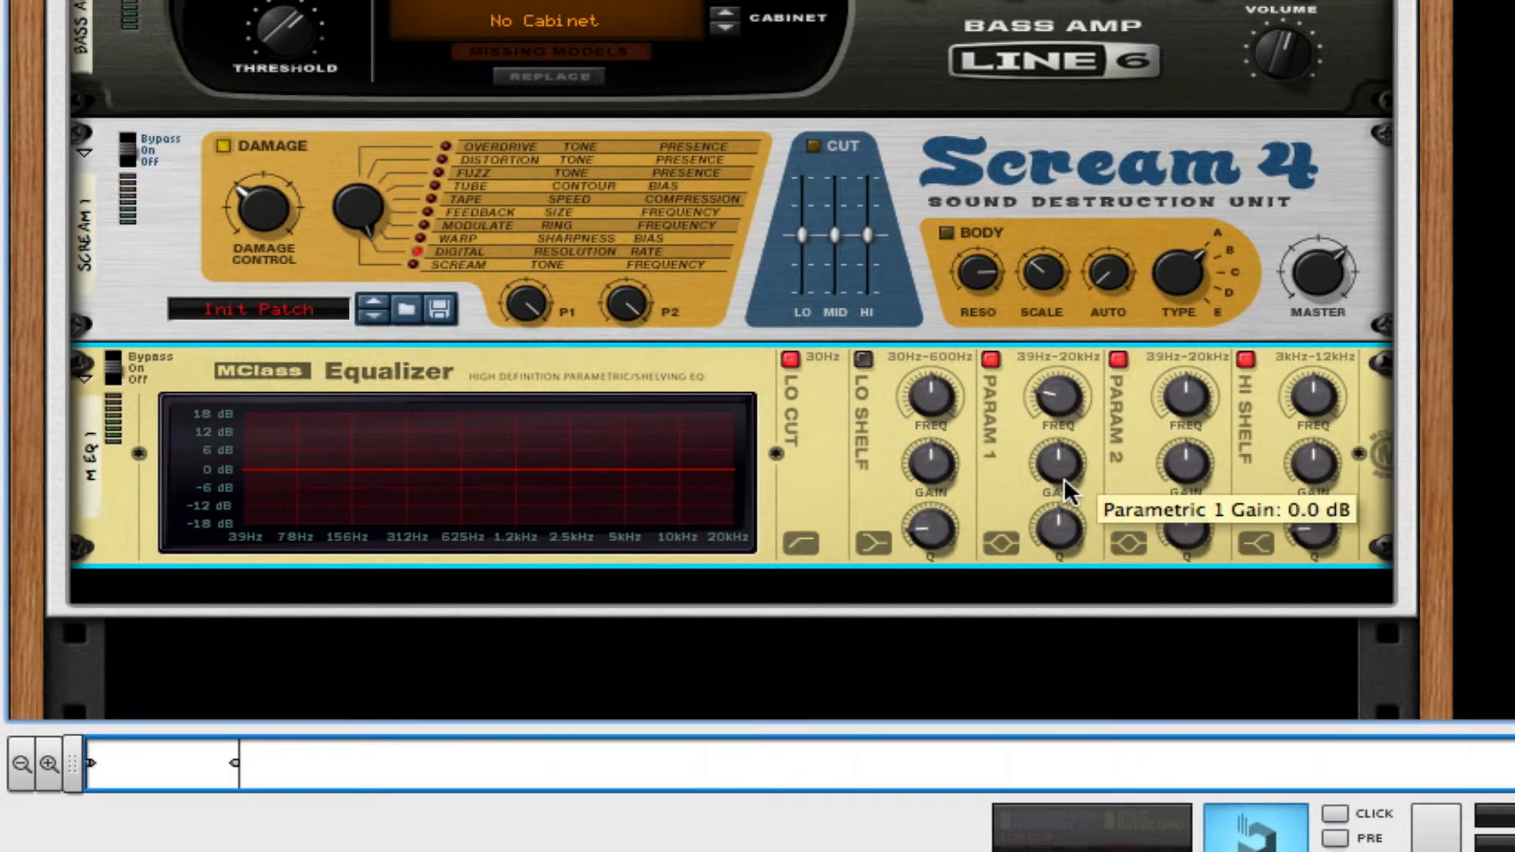
{"action": "left_click_drag", "start_coordinate": [1064, 482], "coordinate": [1055, 692]}
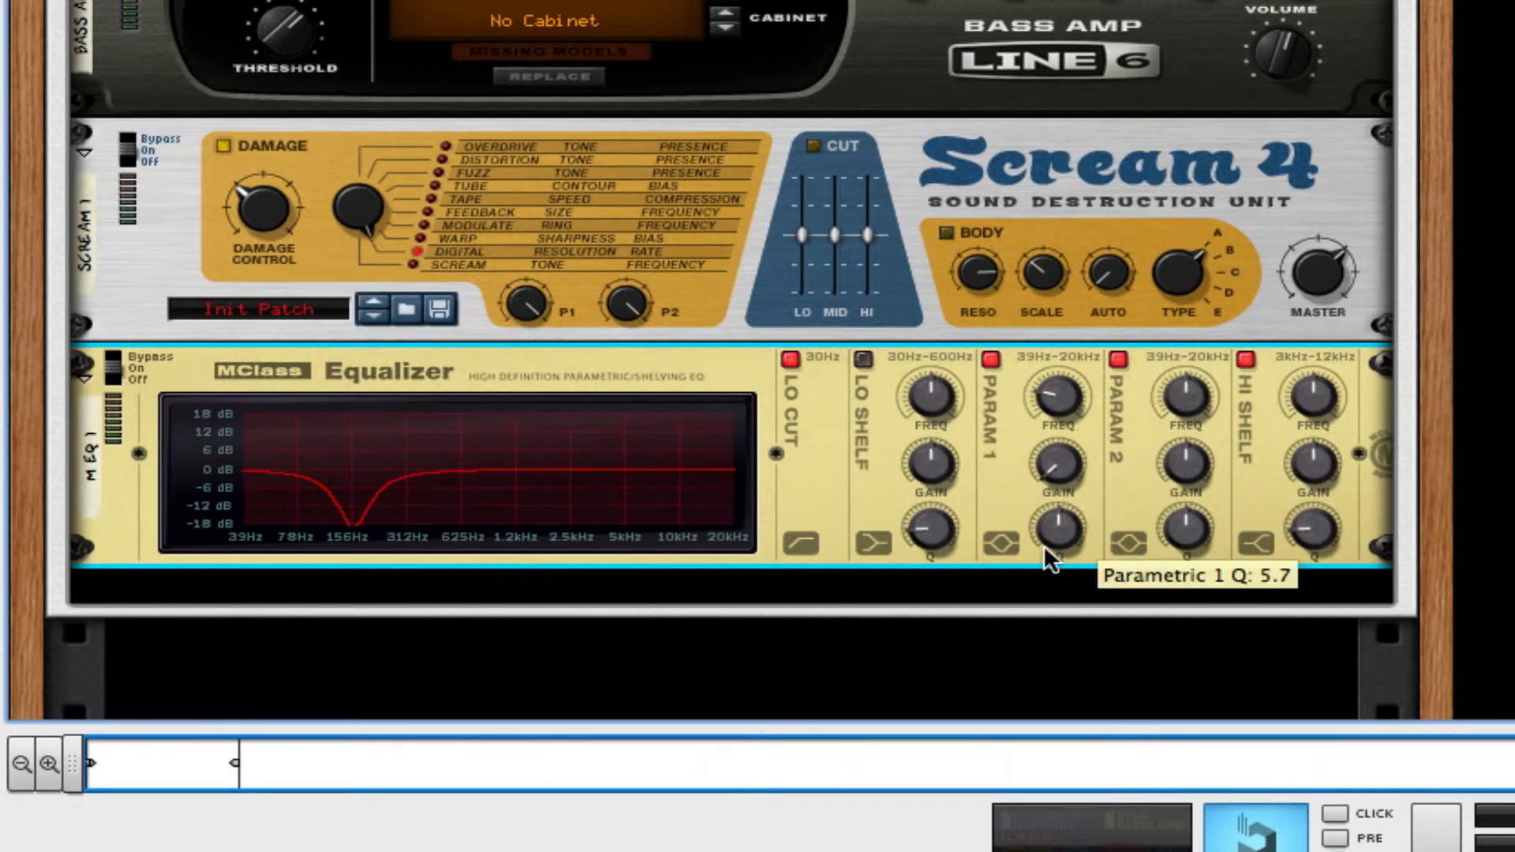
{"action": "left_click_drag", "start_coordinate": [1044, 549], "coordinate": [1046, 458]}
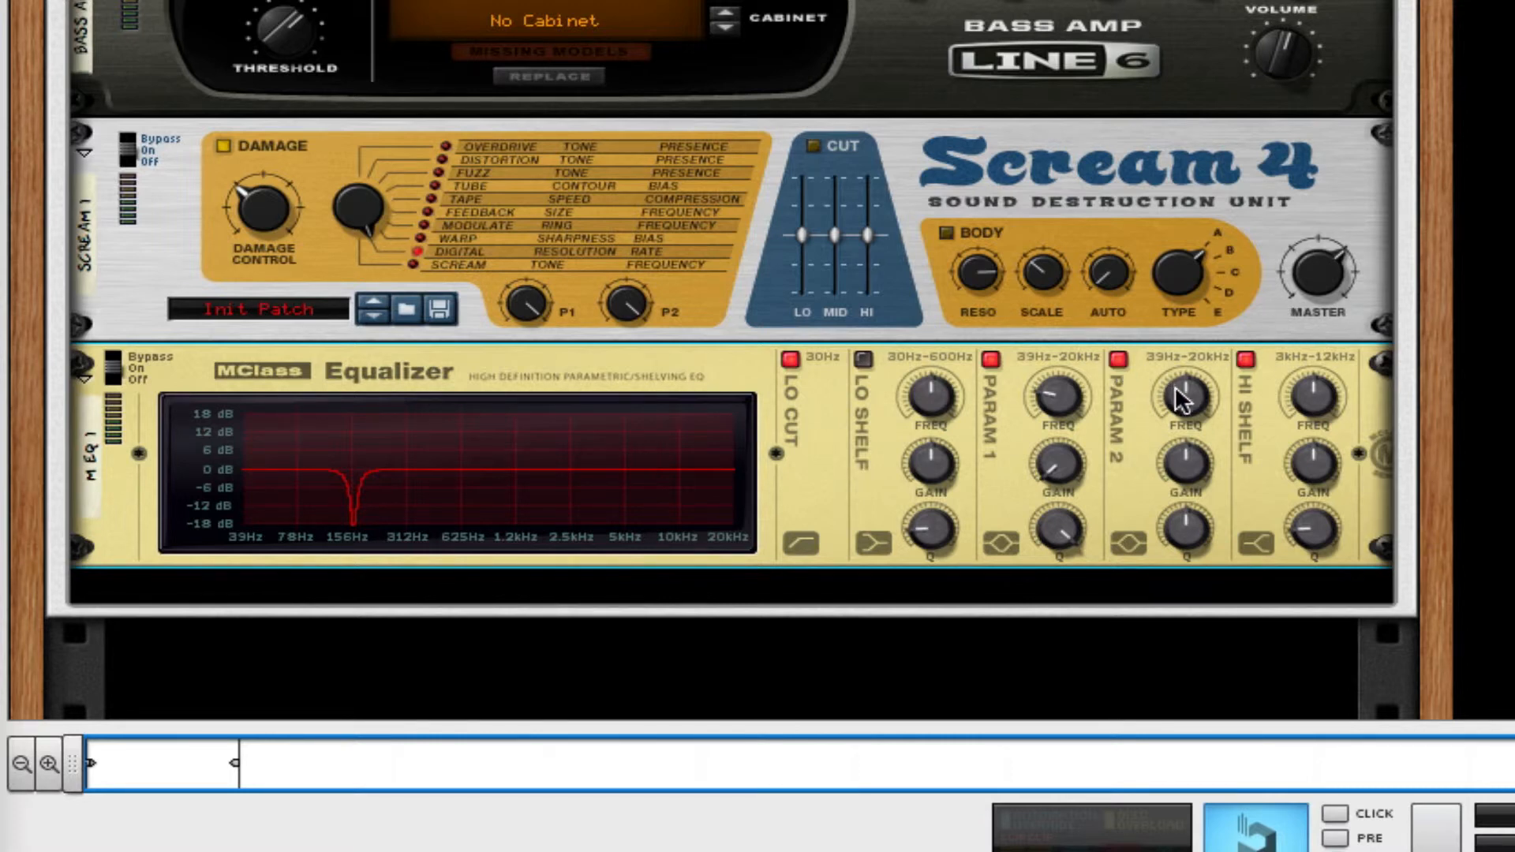
Set the equalizer's Param 2 band to about 3.46 kHz with minimum gain and a Q of 32.0.
{"action": "left_click_drag", "start_coordinate": [1188, 399], "coordinate": [1185, 372]}
{"action": "left_click_drag", "start_coordinate": [1188, 364], "coordinate": [1190, 325]}
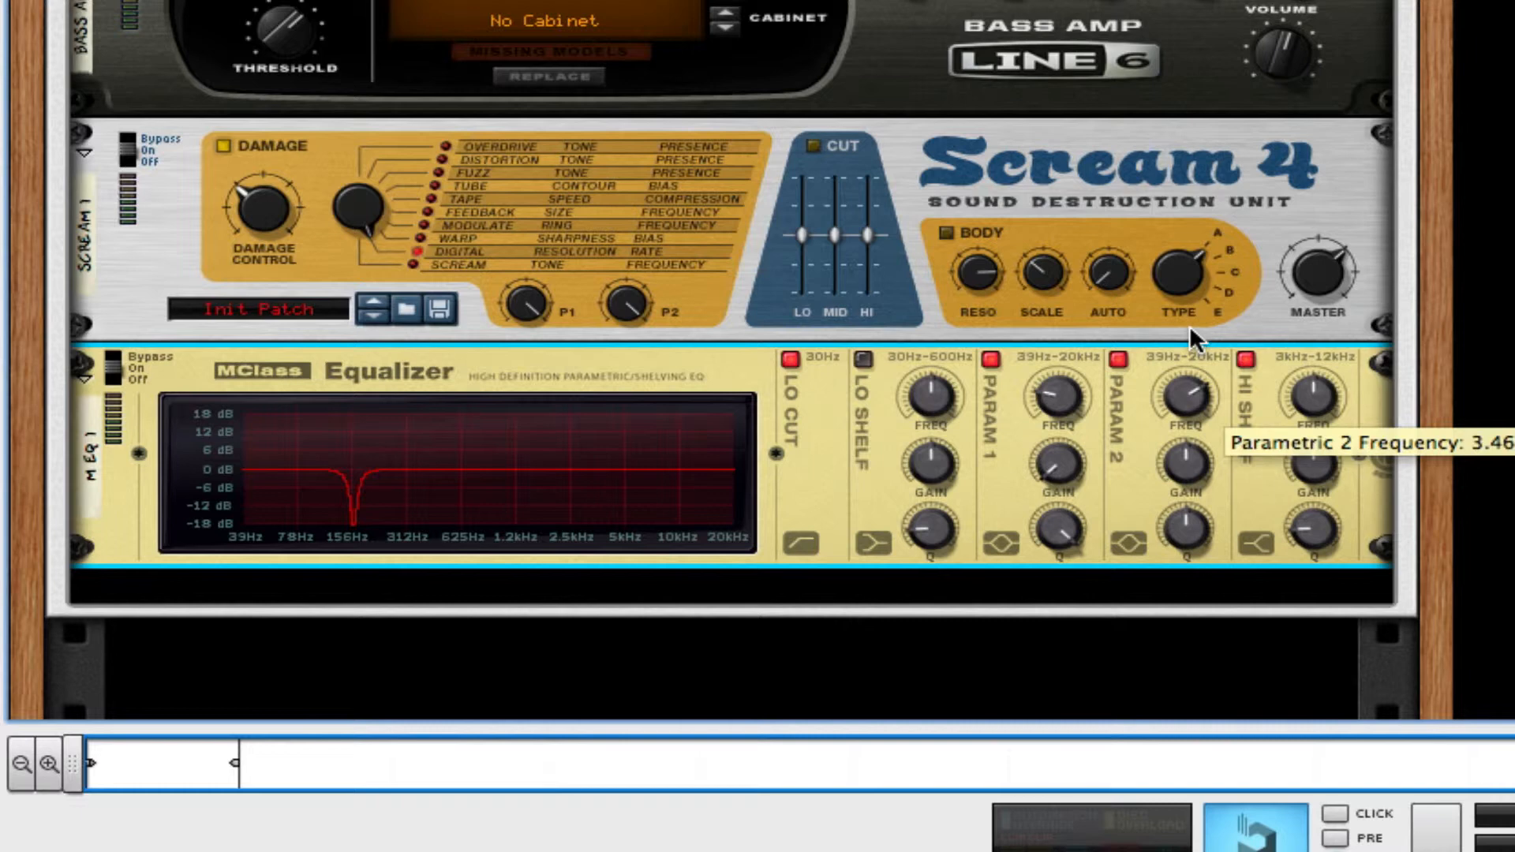
{"action": "left_click_drag", "start_coordinate": [1199, 491], "coordinate": [1193, 521]}
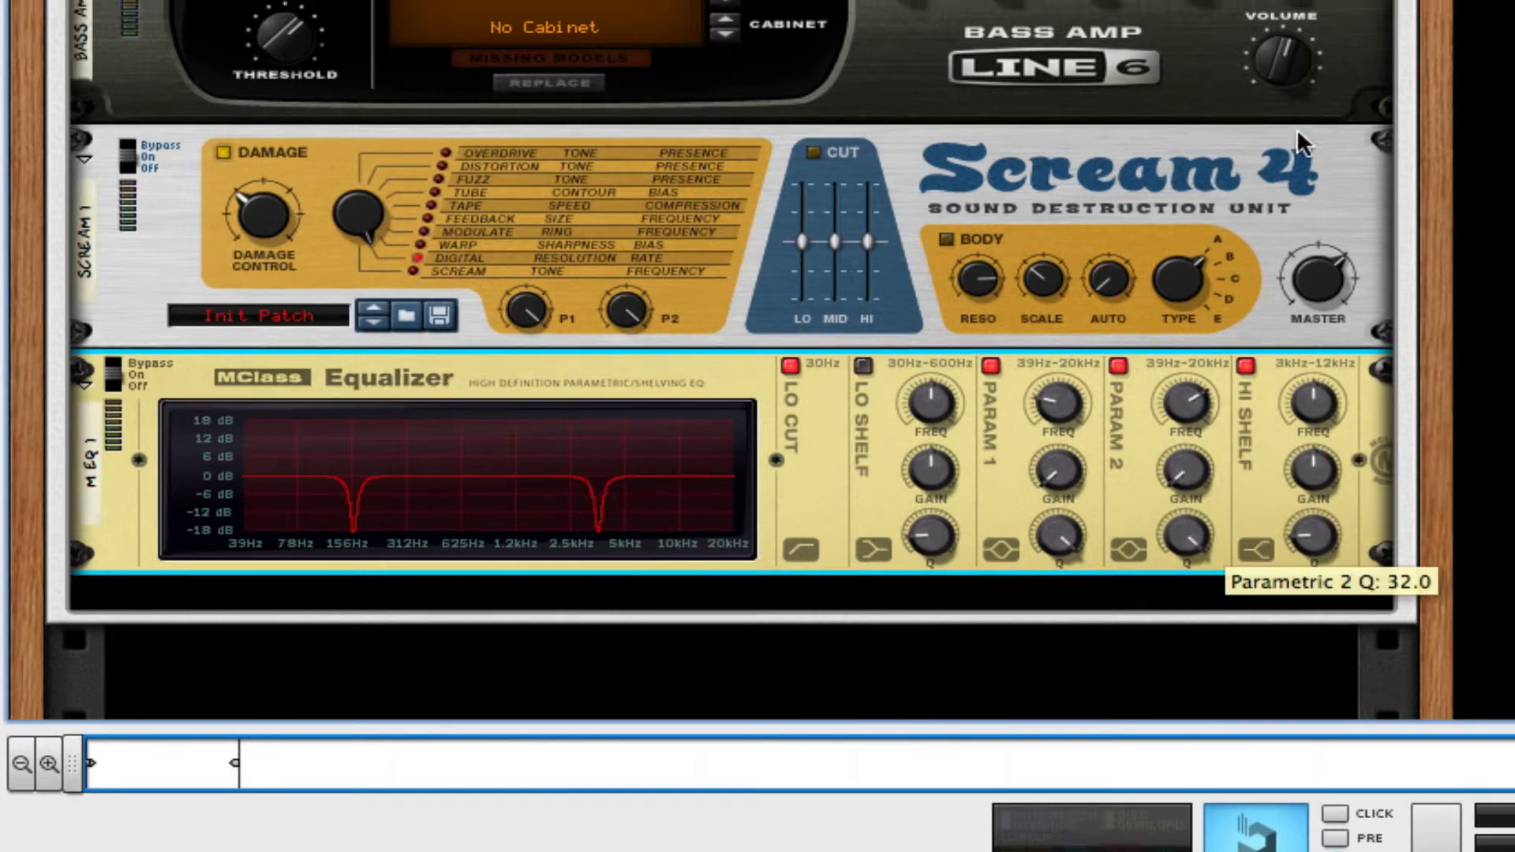
Set the equalizer's Hi Shelf to its lowest frequency, a gain of about 3 dB and maximum Q.
{"action": "left_click_drag", "start_coordinate": [1316, 398], "coordinate": [1270, 564]}
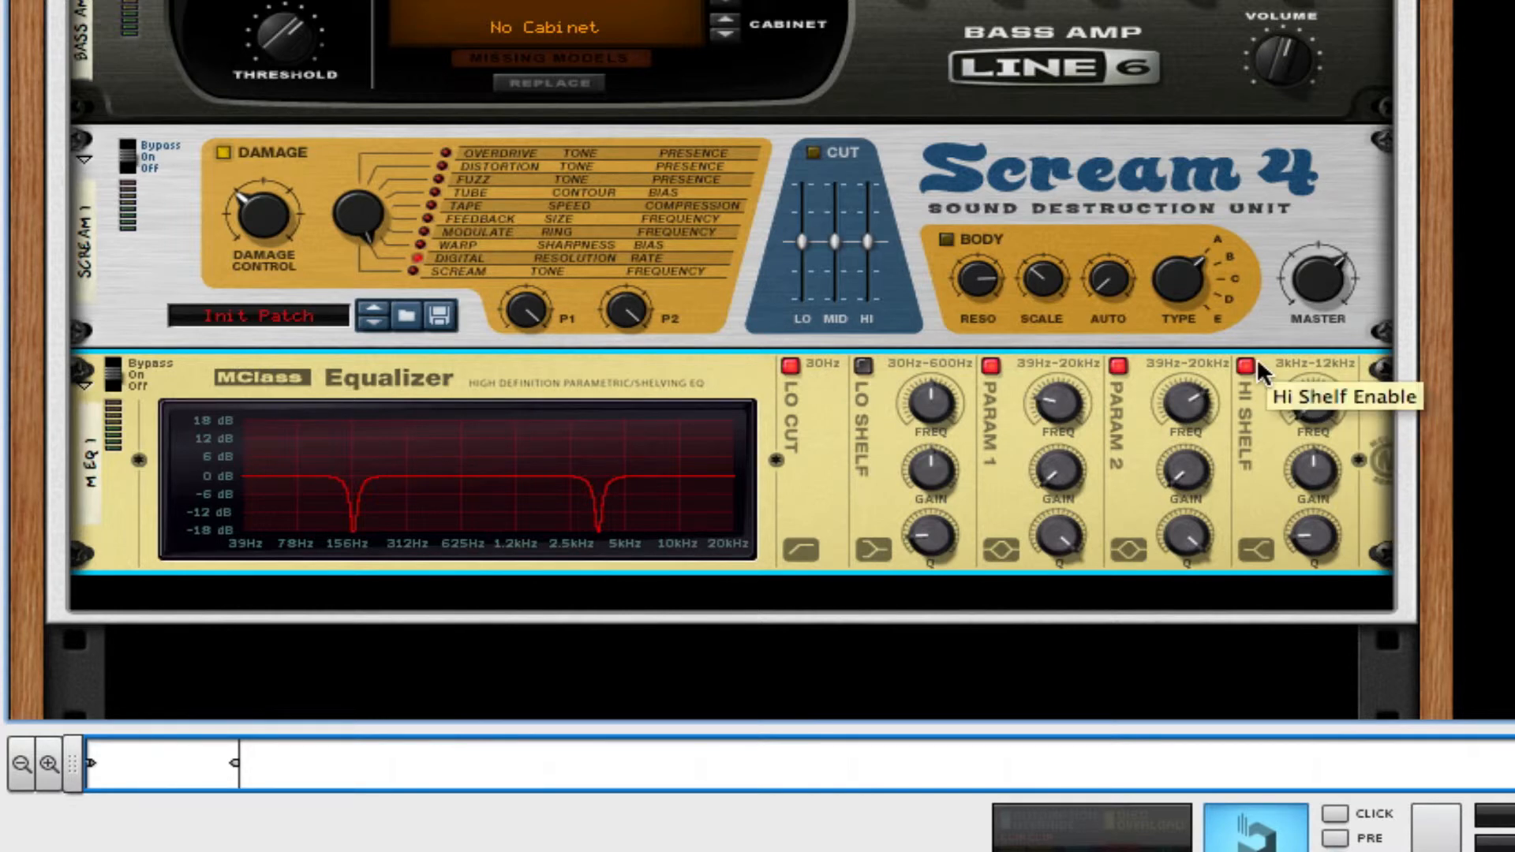
{"action": "left_click_drag", "start_coordinate": [1341, 489], "coordinate": [1336, 477]}
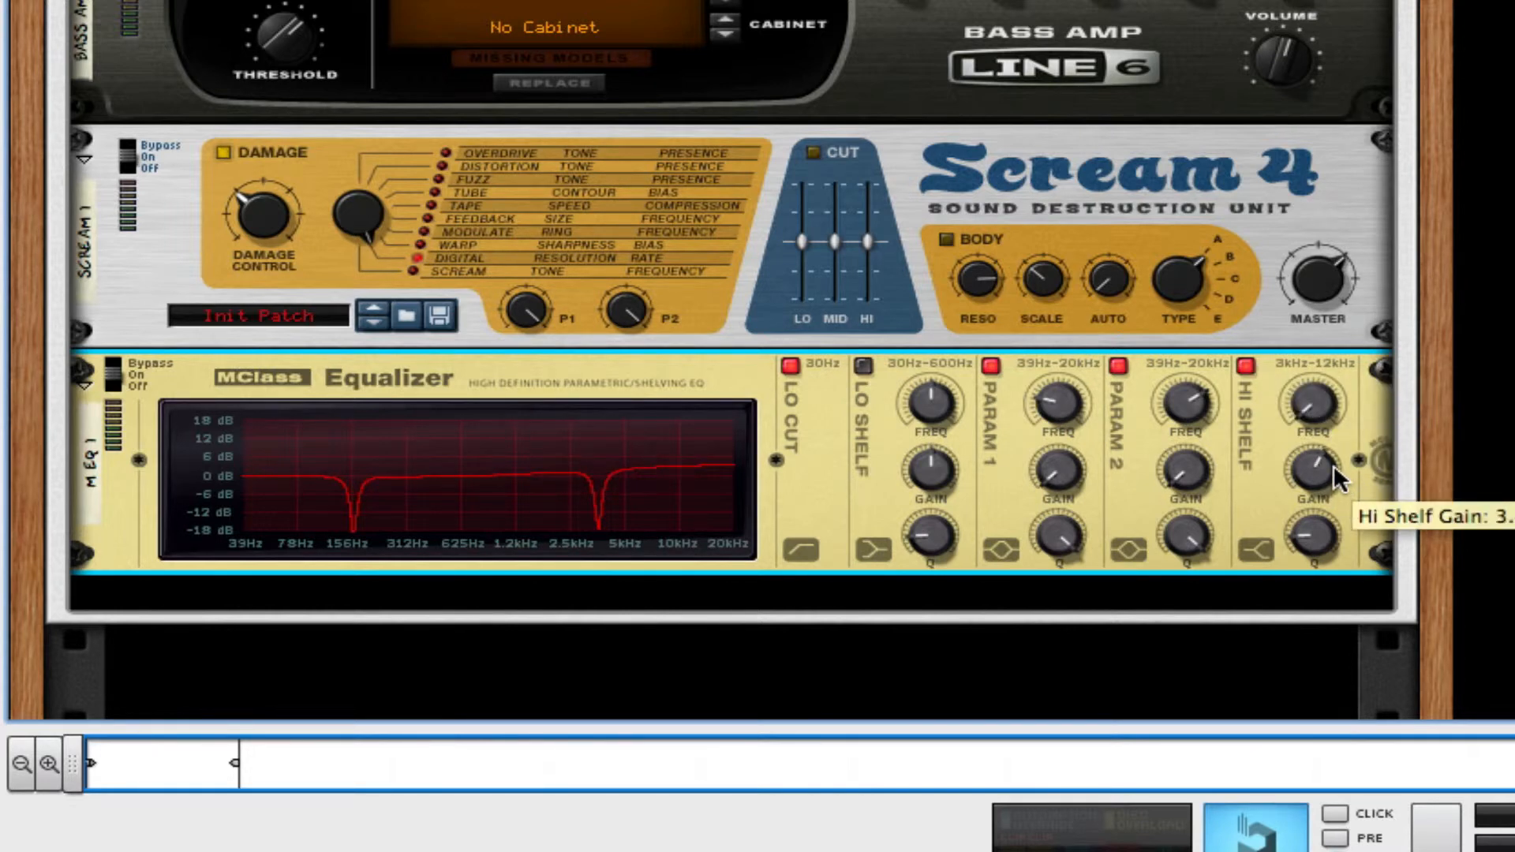
{"action": "left_click_drag", "start_coordinate": [1312, 541], "coordinate": [1313, 513]}
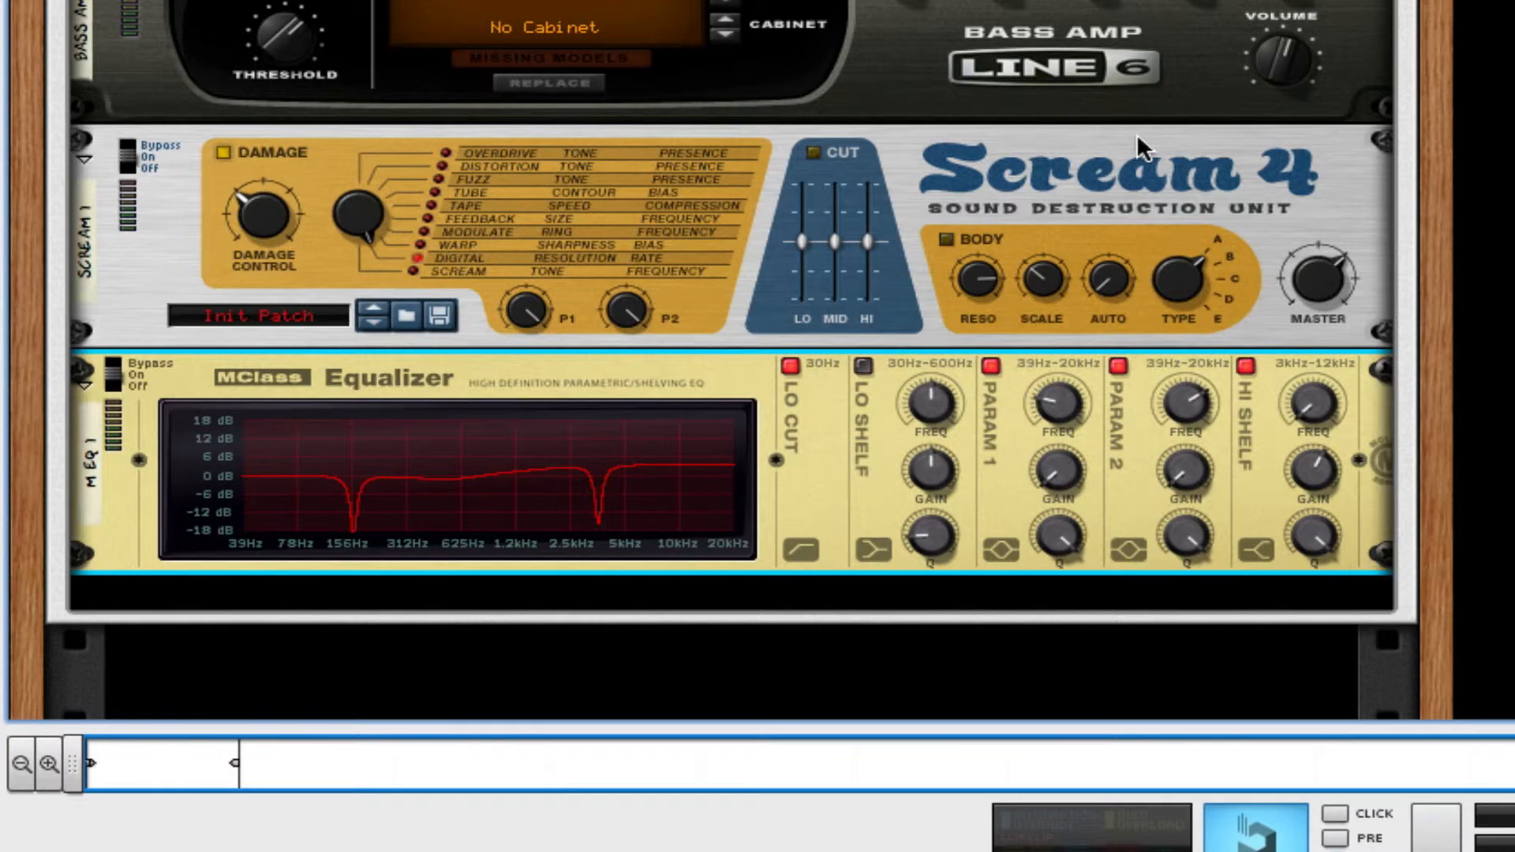
Add an MClass Maximizer below the equalizer and turn off its limiter.
{"action": "right_click", "coordinate": [1113, 475]}
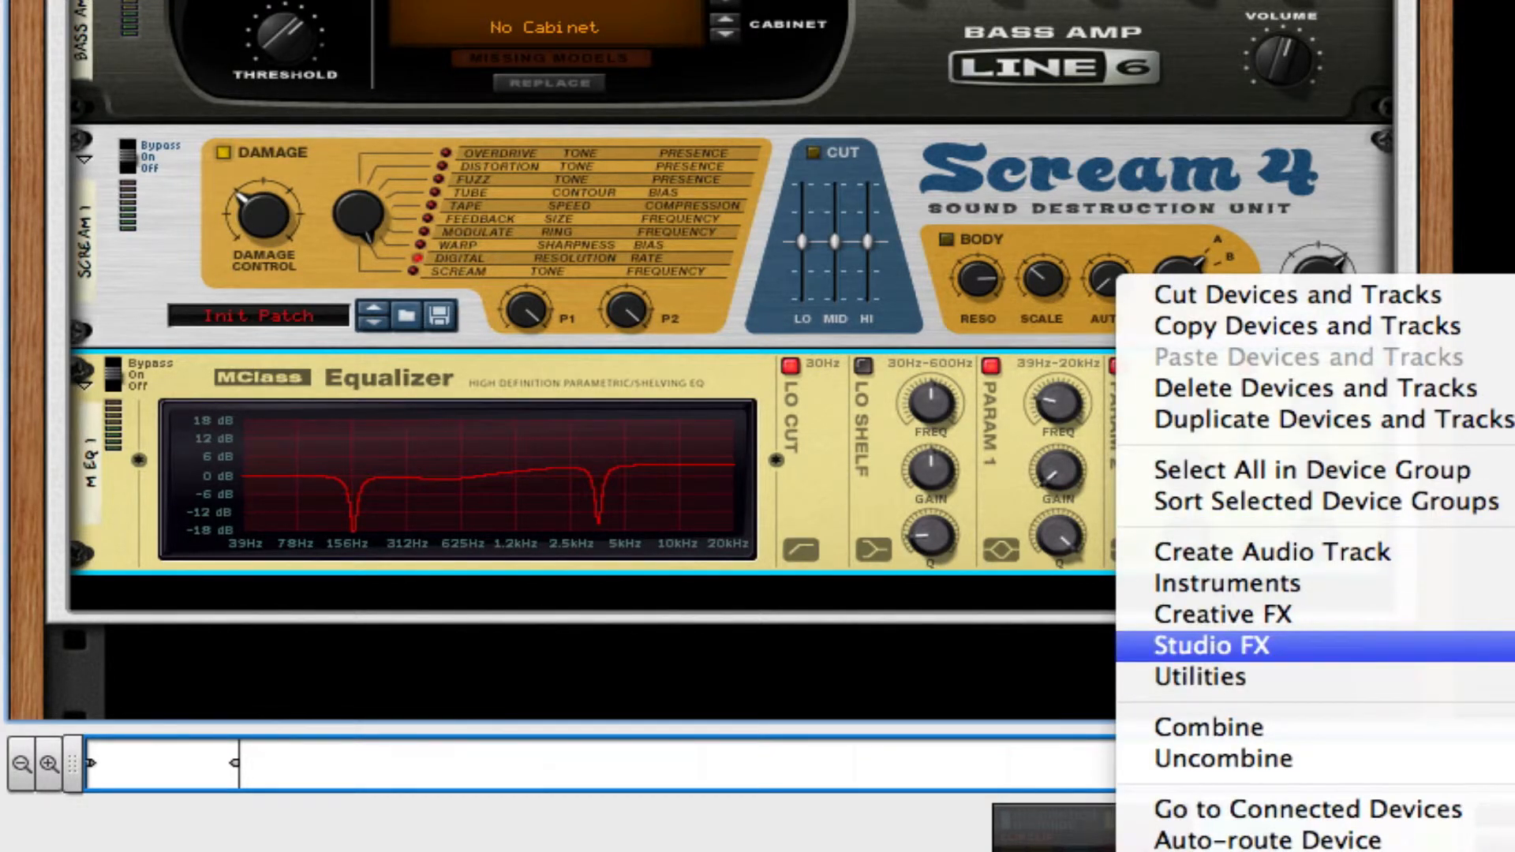
{"action": "left_click", "coordinate": [1503, 537]}
{"action": "left_click", "coordinate": [488, 243]}
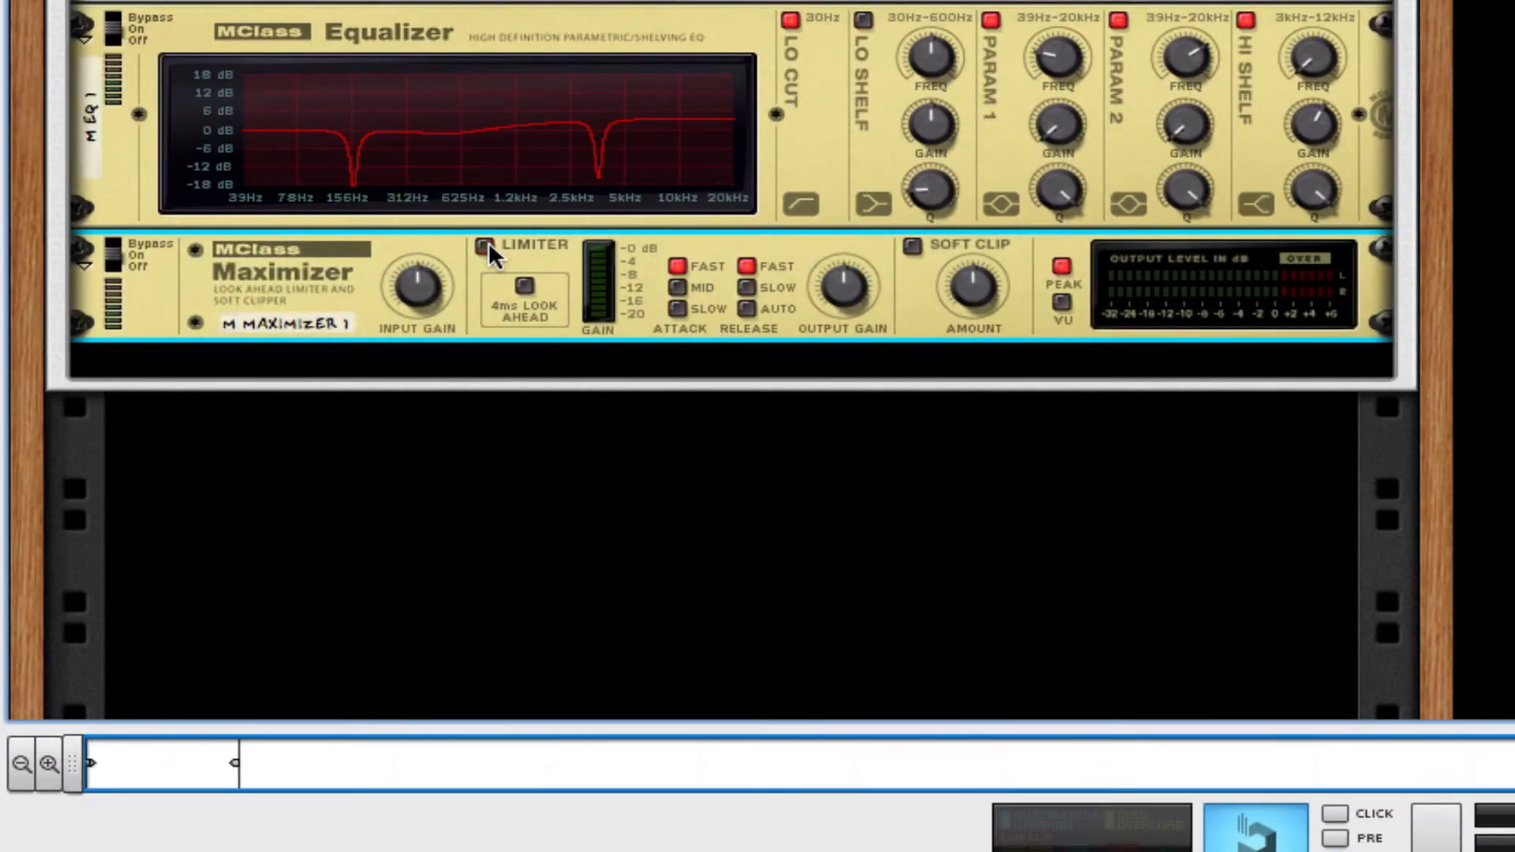
Set the Maximizer's release to Slow, turn on Soft Clip and raise the soft clip amount.
{"action": "left_click", "coordinate": [911, 245]}
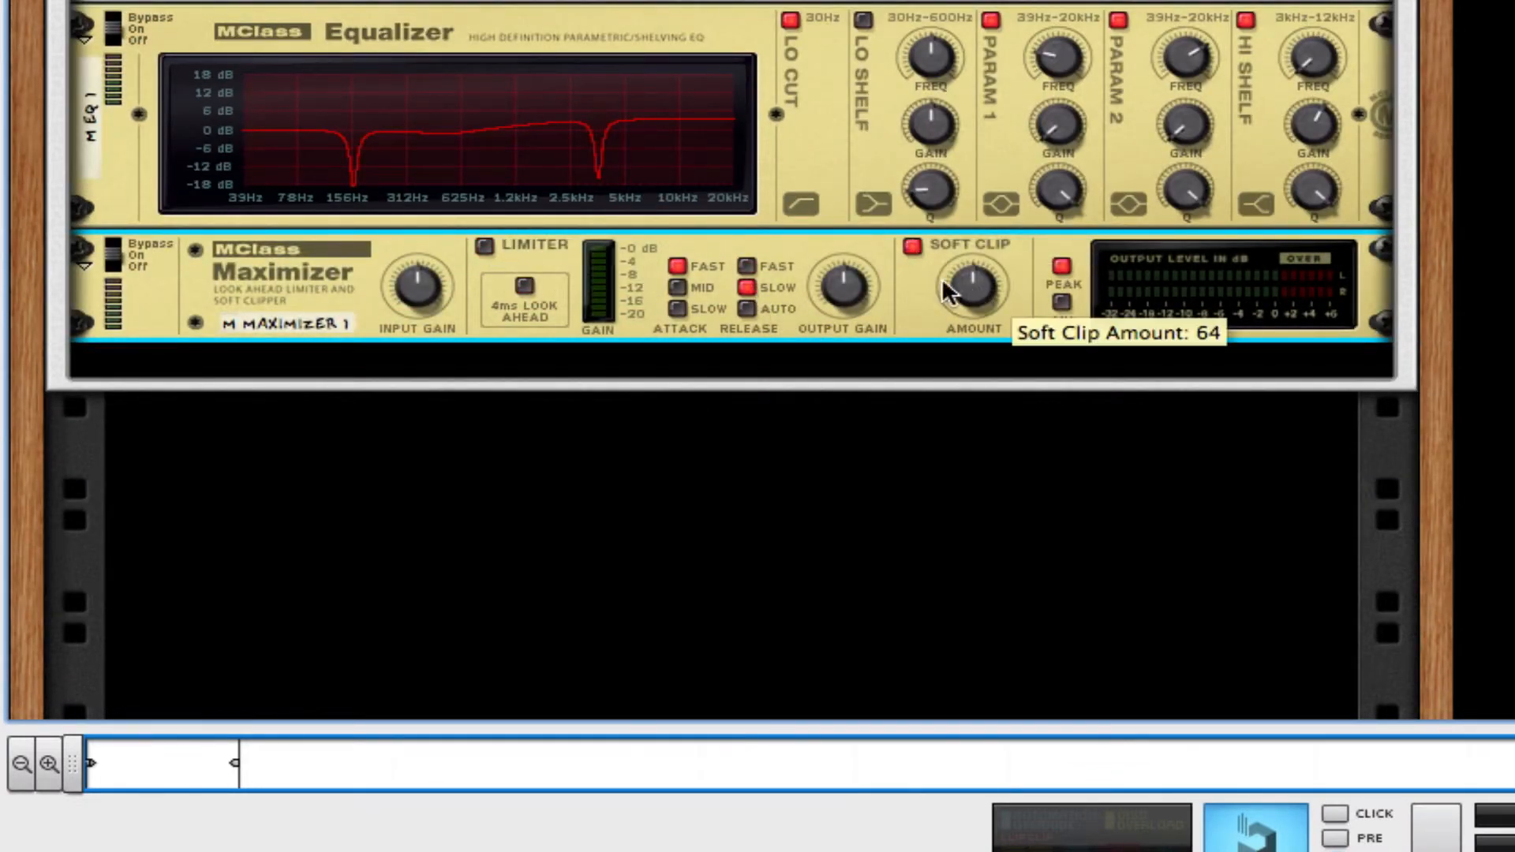
{"action": "left_click_drag", "start_coordinate": [973, 312], "coordinate": [973, 261]}
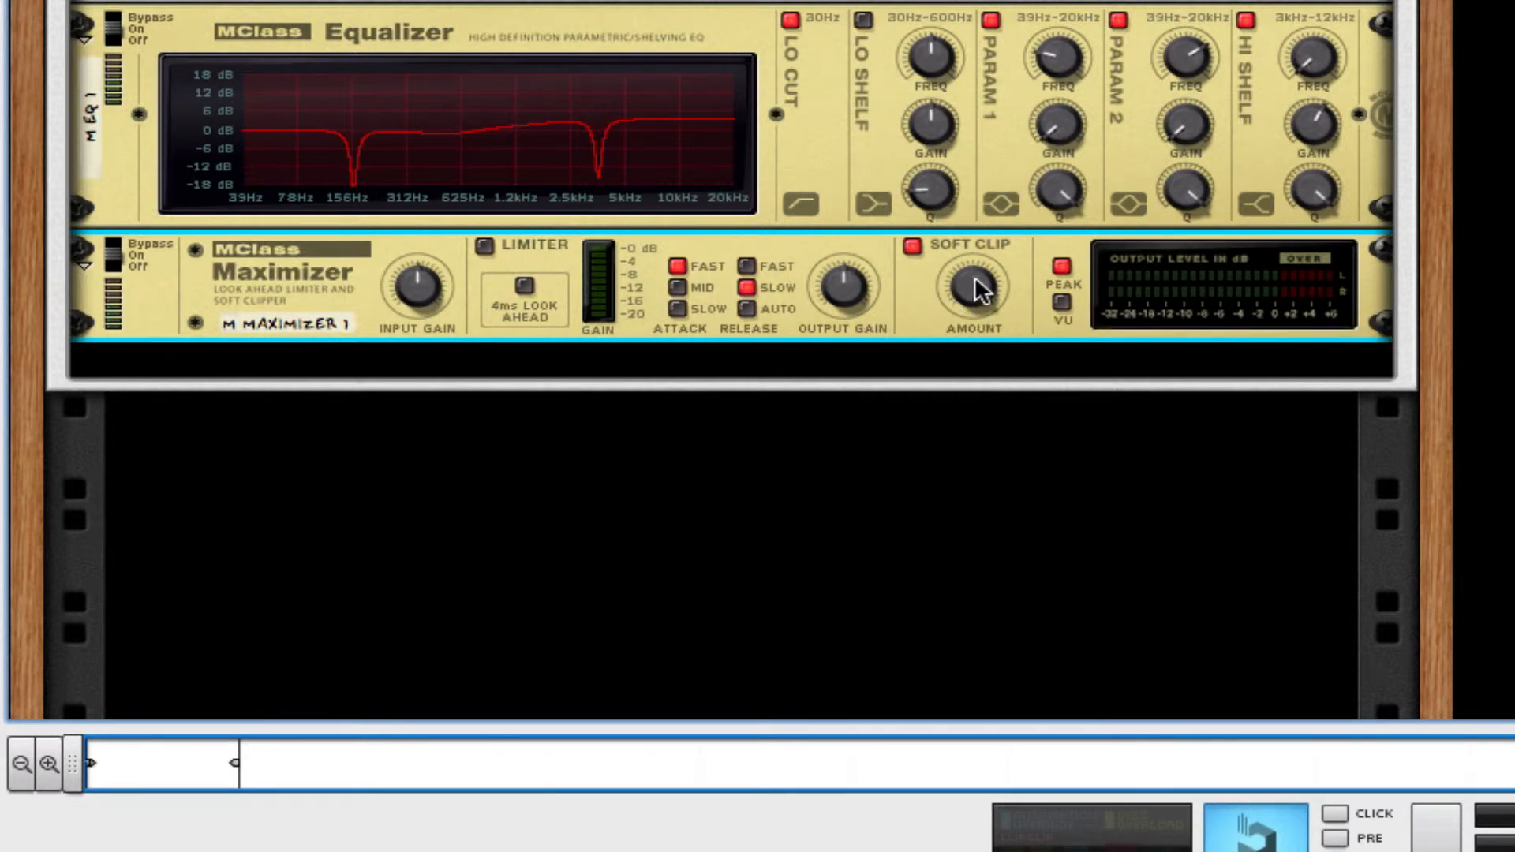
{"action": "left_click_drag", "start_coordinate": [974, 277], "coordinate": [979, 296]}
Add a second Line 6 Bass Amp below the Maximizer.
{"action": "right_click", "coordinate": [925, 300]}
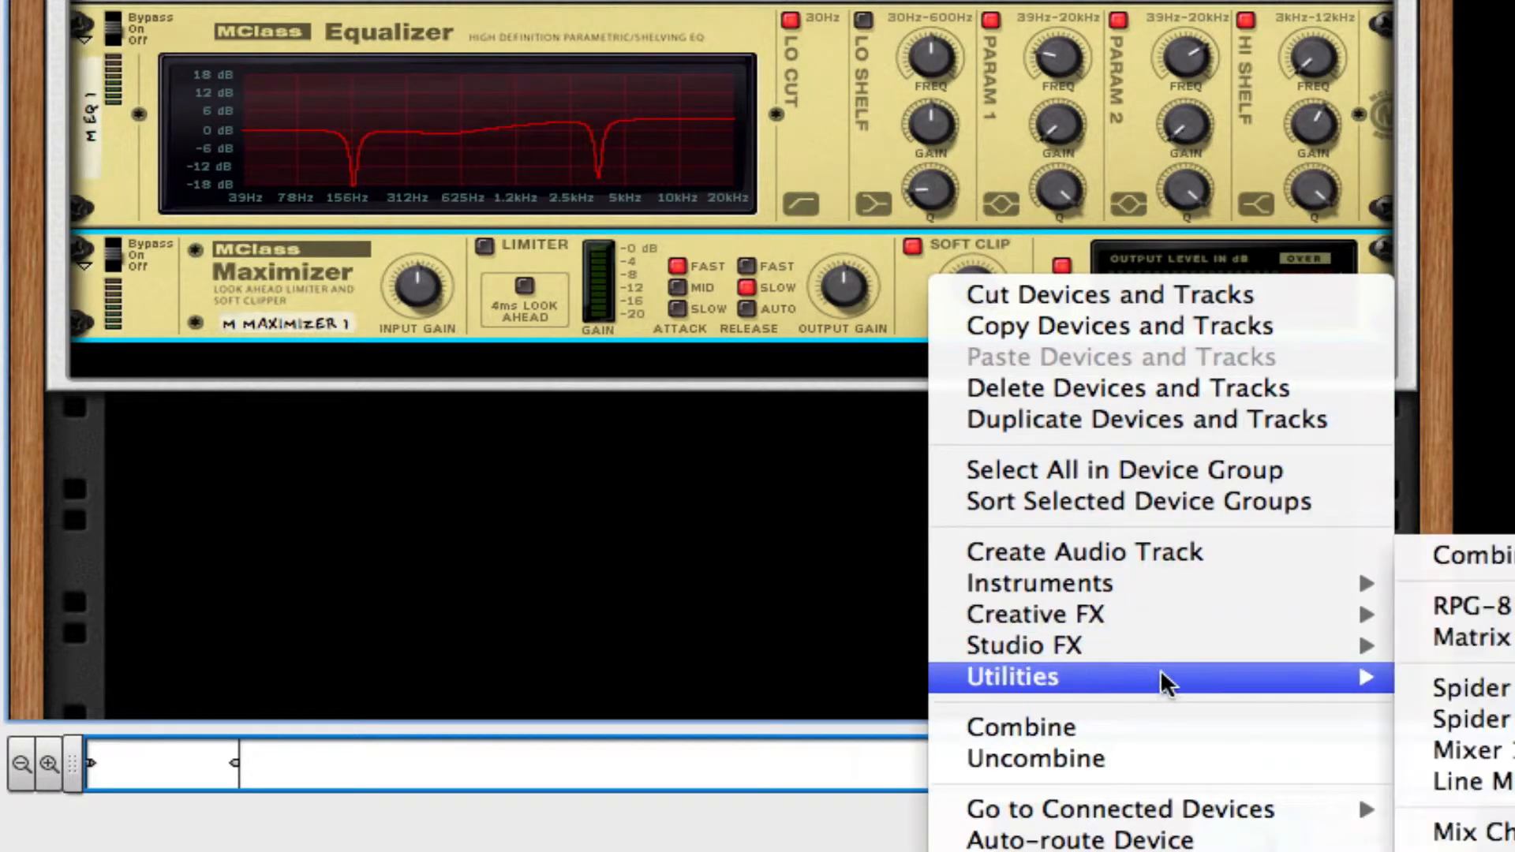
{"action": "mouse_move", "coordinate": [1183, 651]}
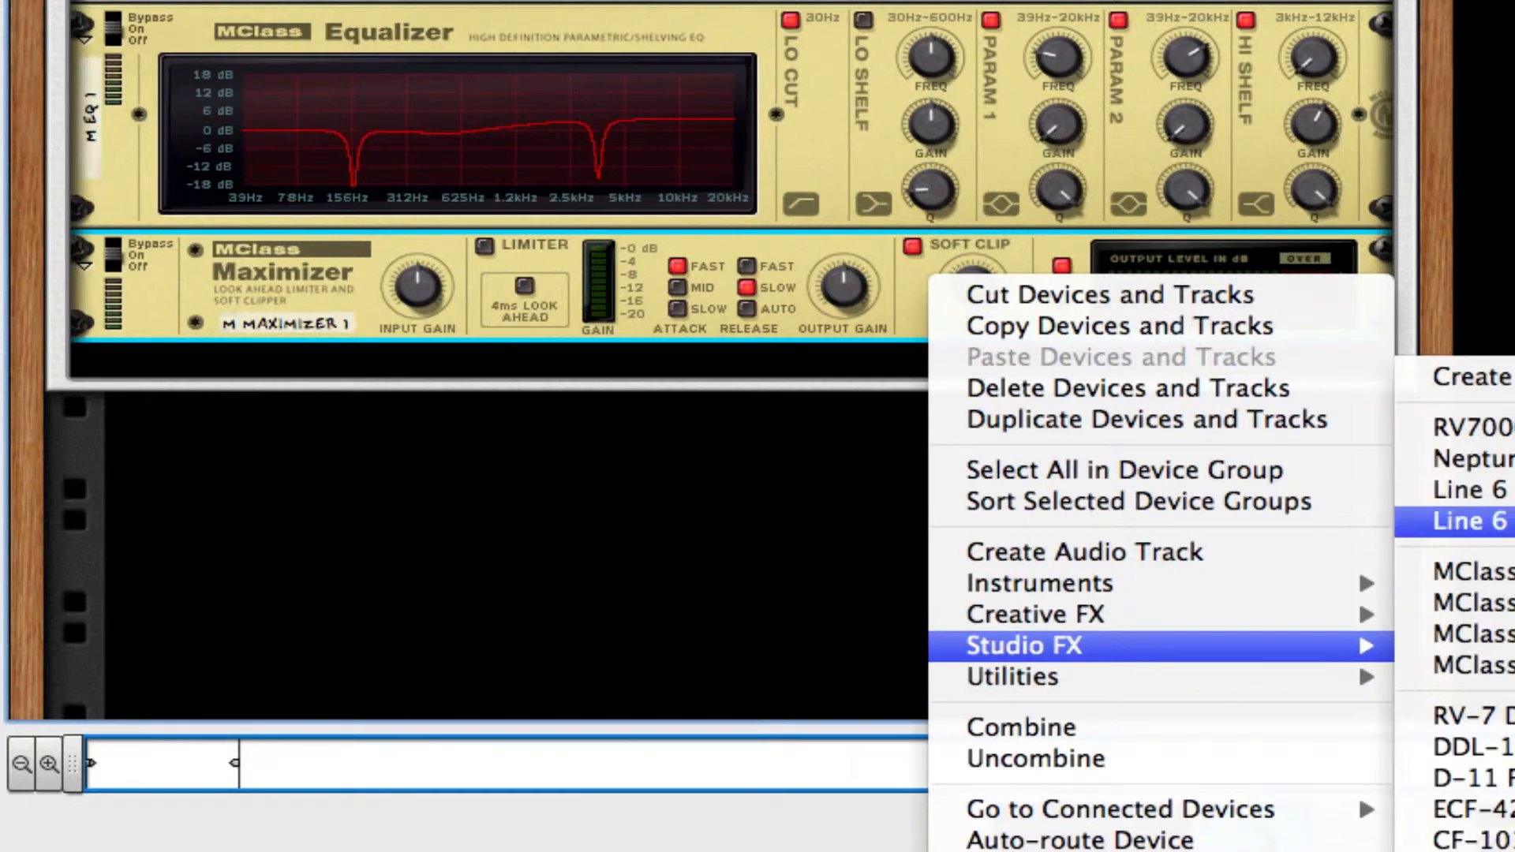
{"action": "left_click", "coordinate": [1467, 520]}
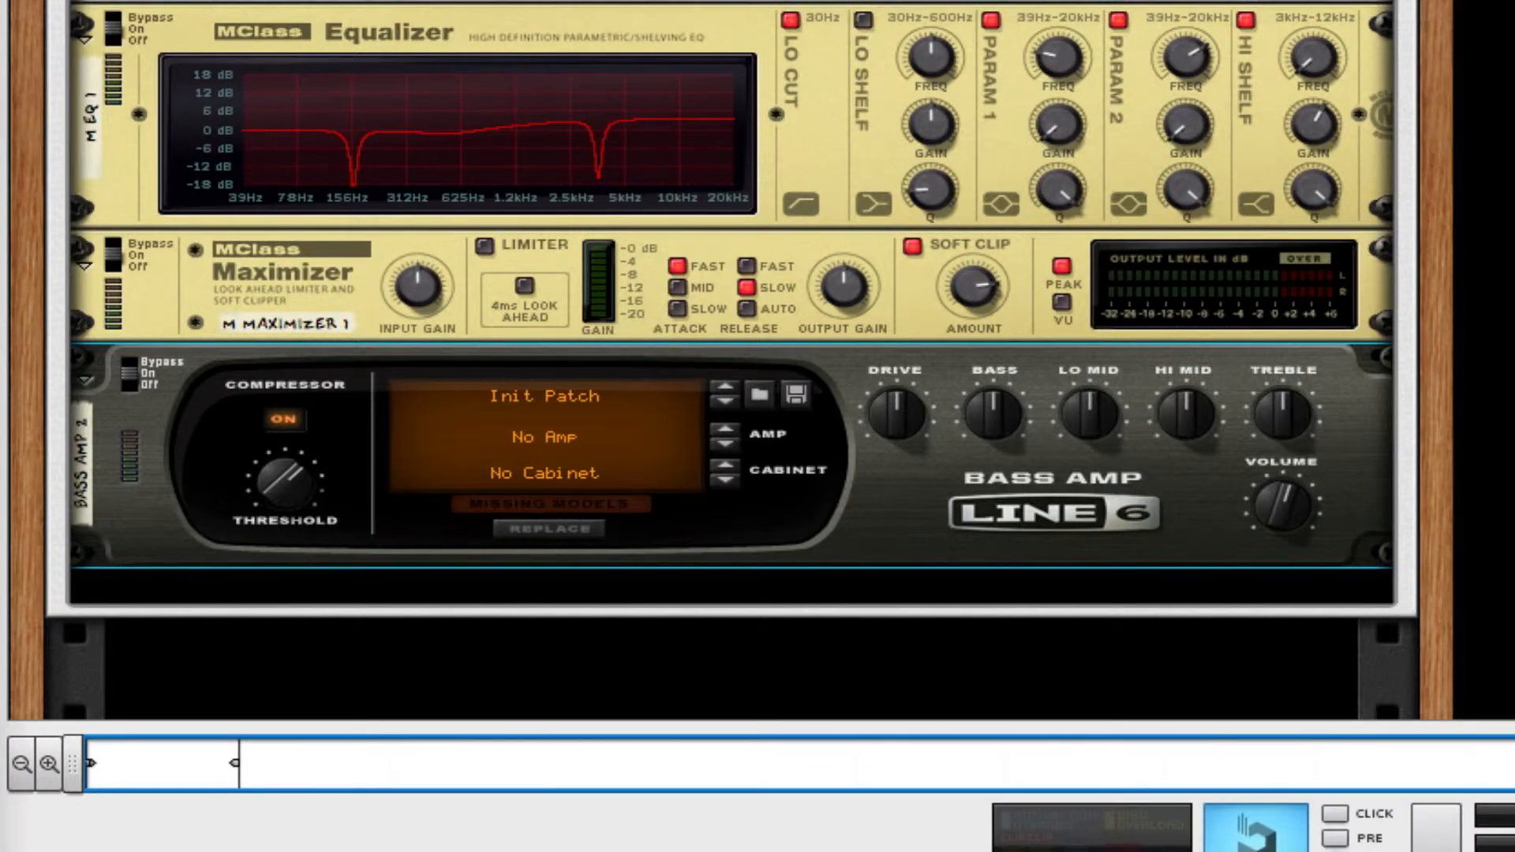
Enlarge the sequencer area to show the Combinator track and its clip.
{"action": "left_click_drag", "start_coordinate": [277, 726], "coordinate": [276, 219]}
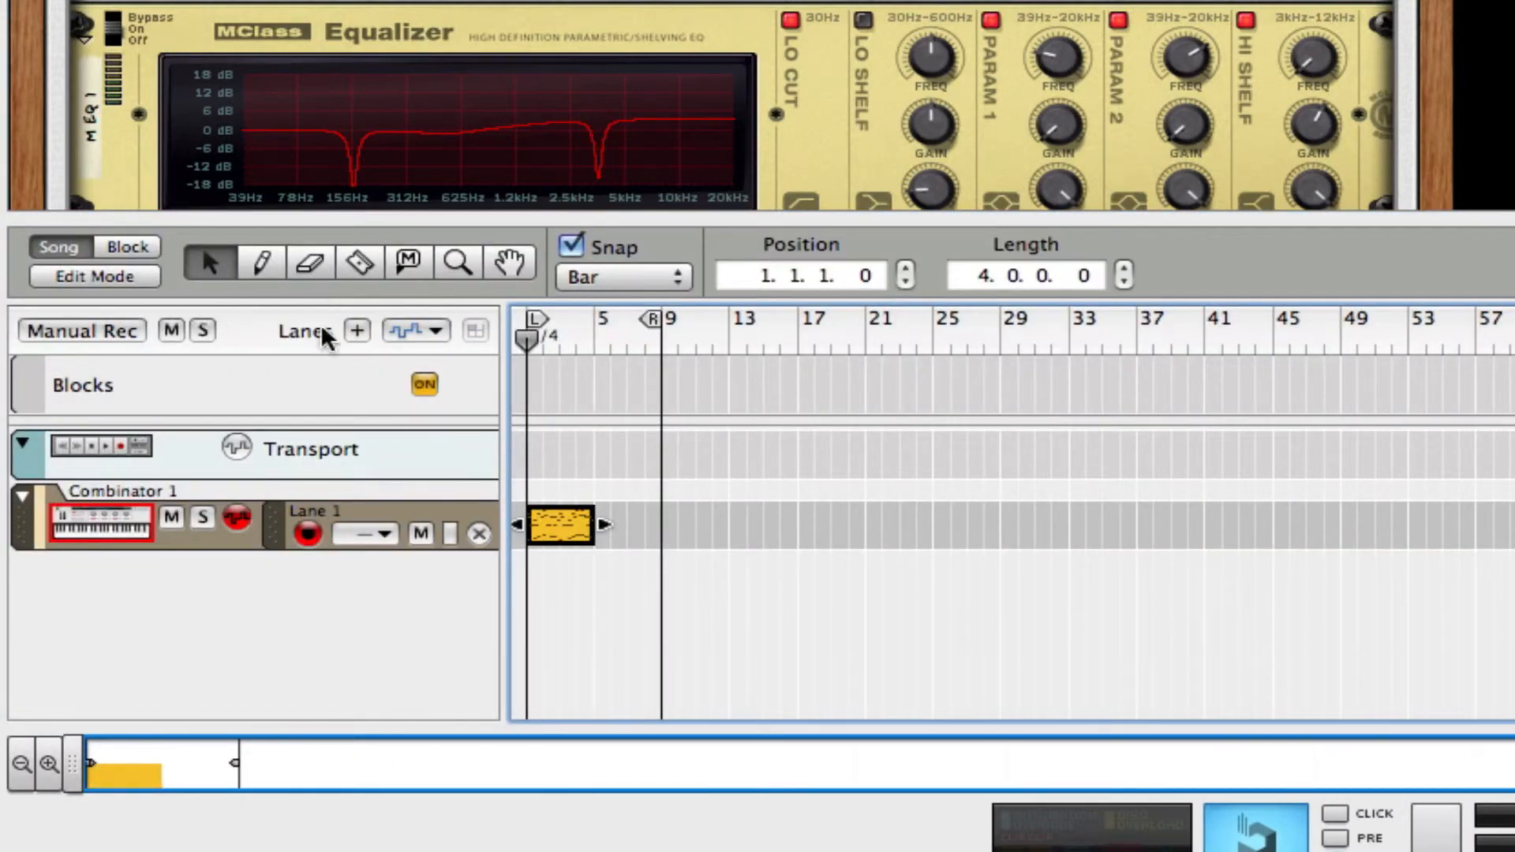
Play the Combinator clip and shrink the sequencer area so the Maximizer and second bass amp are in view.
{"action": "key", "text": "space"}
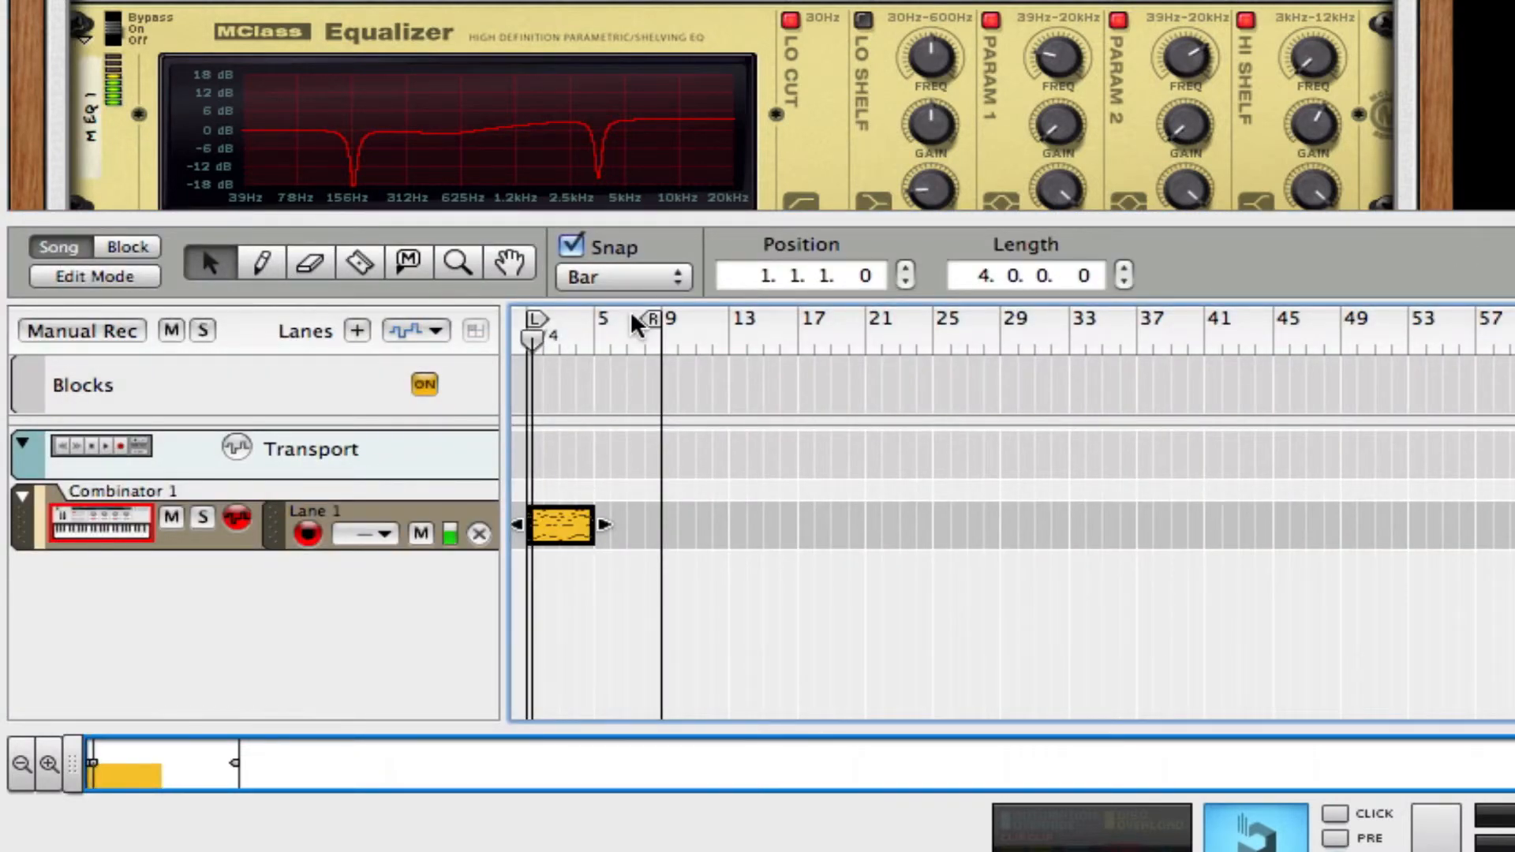
{"action": "left_click_drag", "start_coordinate": [1068, 211], "coordinate": [1085, 582]}
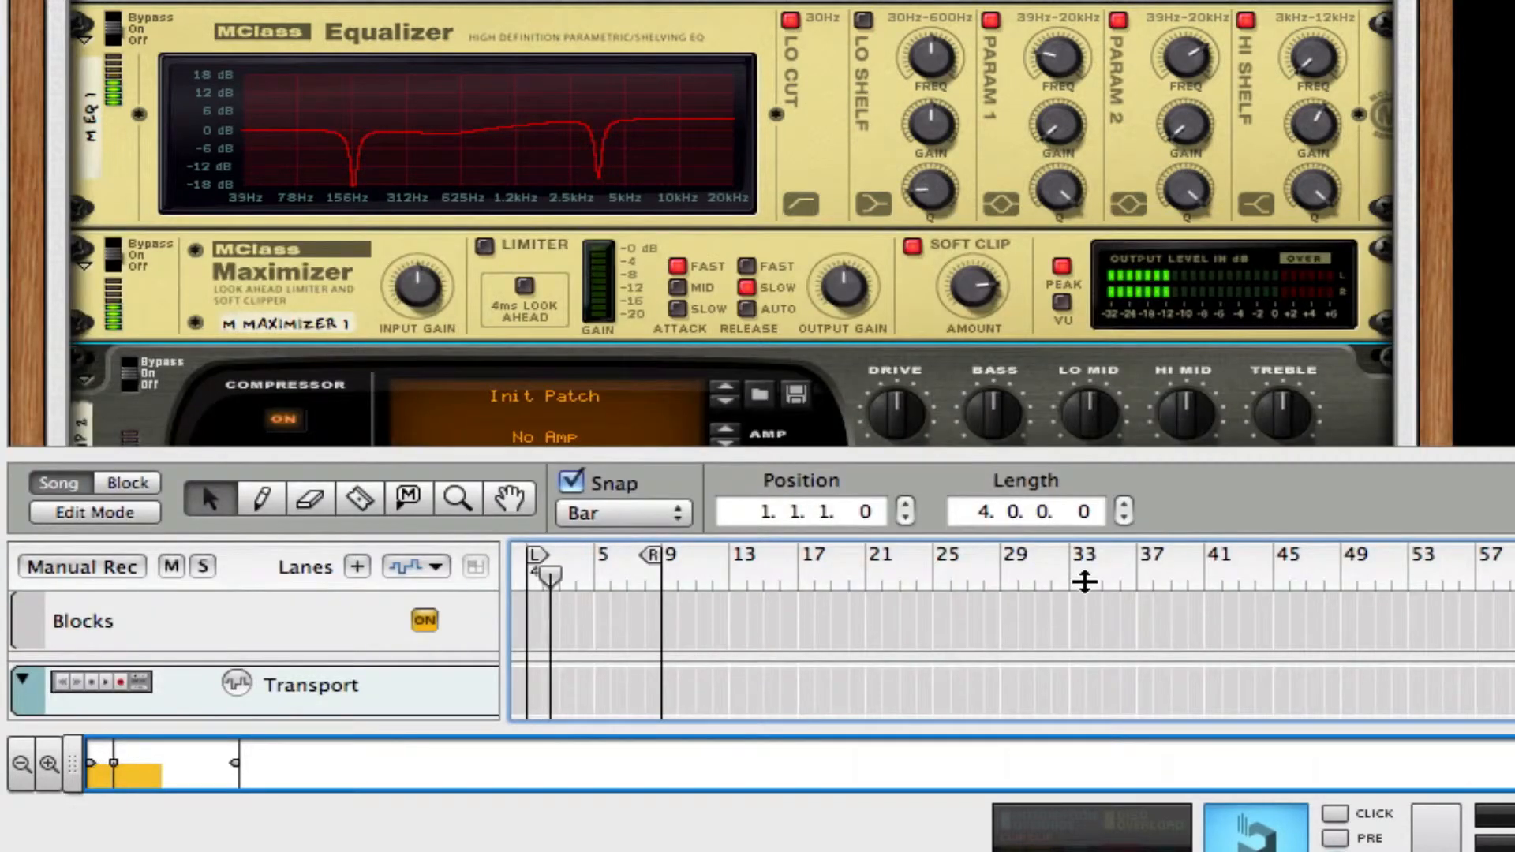
{"action": "left_click", "coordinate": [733, 2]}
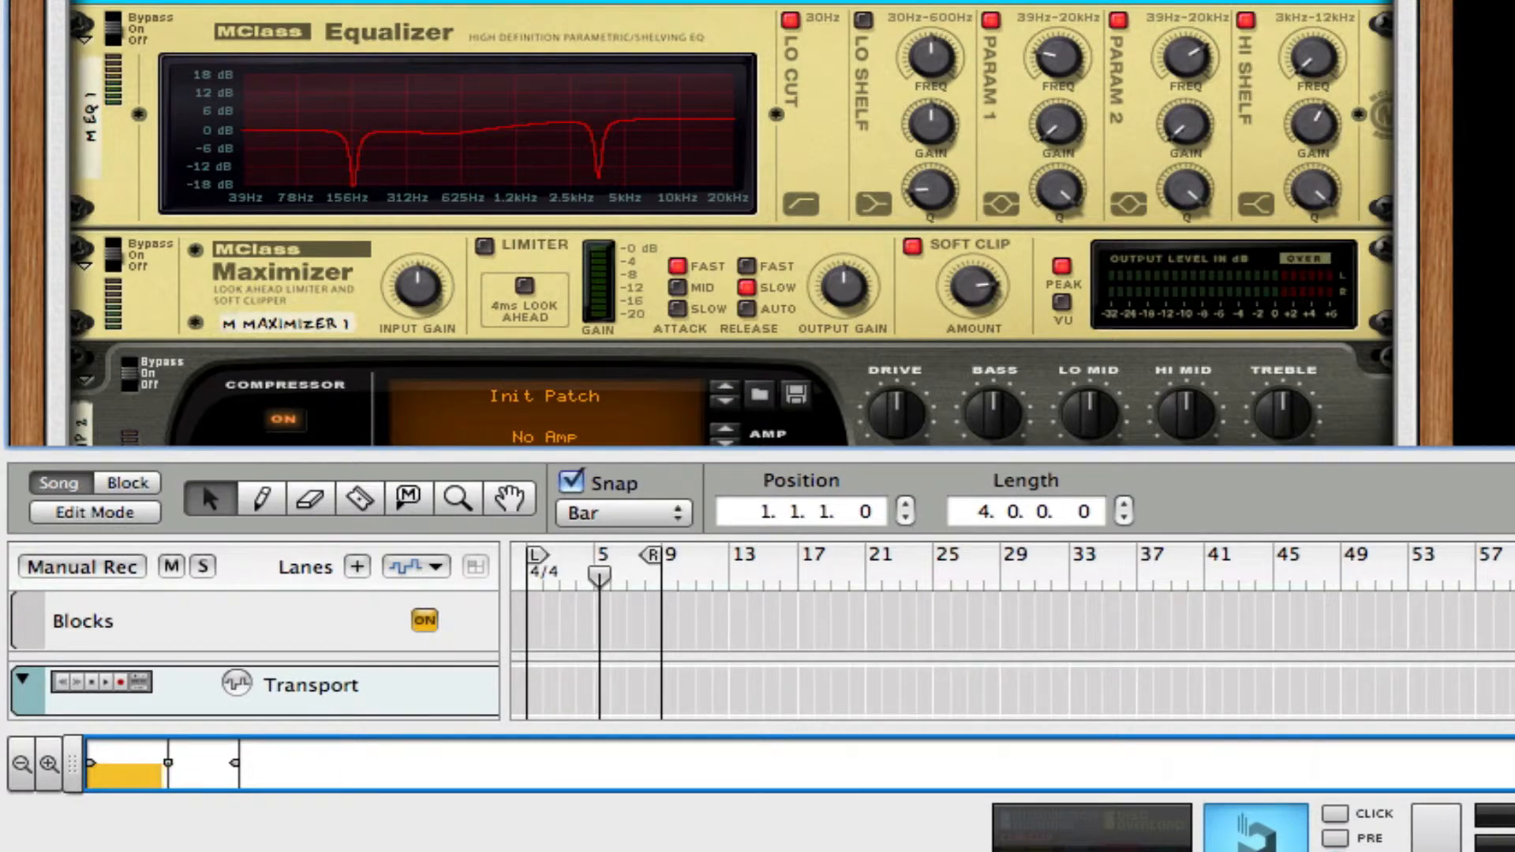
Set the Subtractor's Osc 2 phase mode to subtraction (−).
{"action": "key", "text": "super+Tab"}
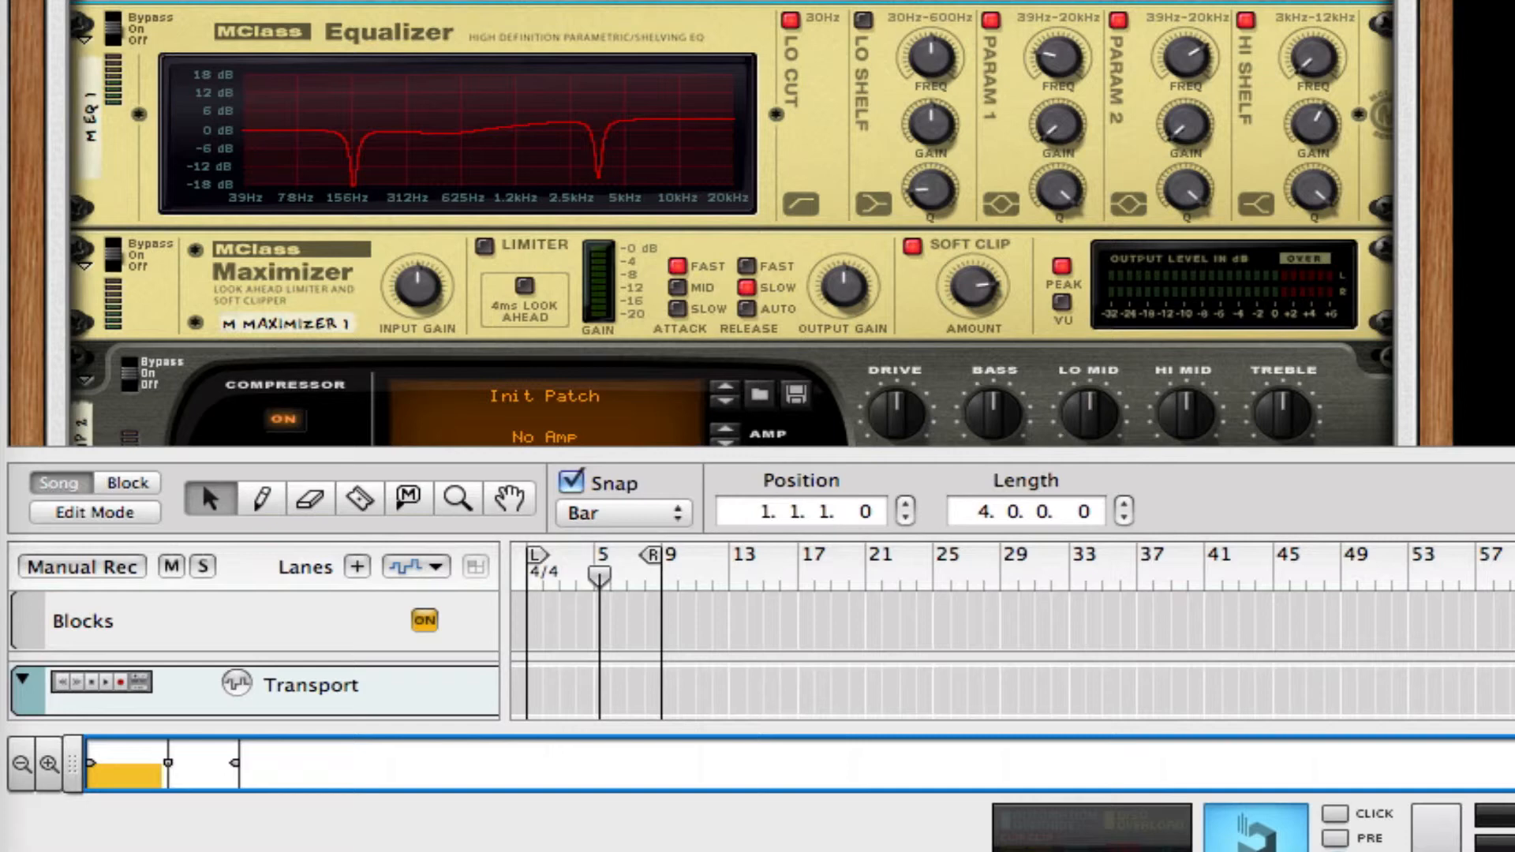
{"action": "left_click", "coordinate": [883, 5]}
{"action": "scroll", "coordinate": [883, 4], "scroll_direction": "down", "scroll_amount": 10}
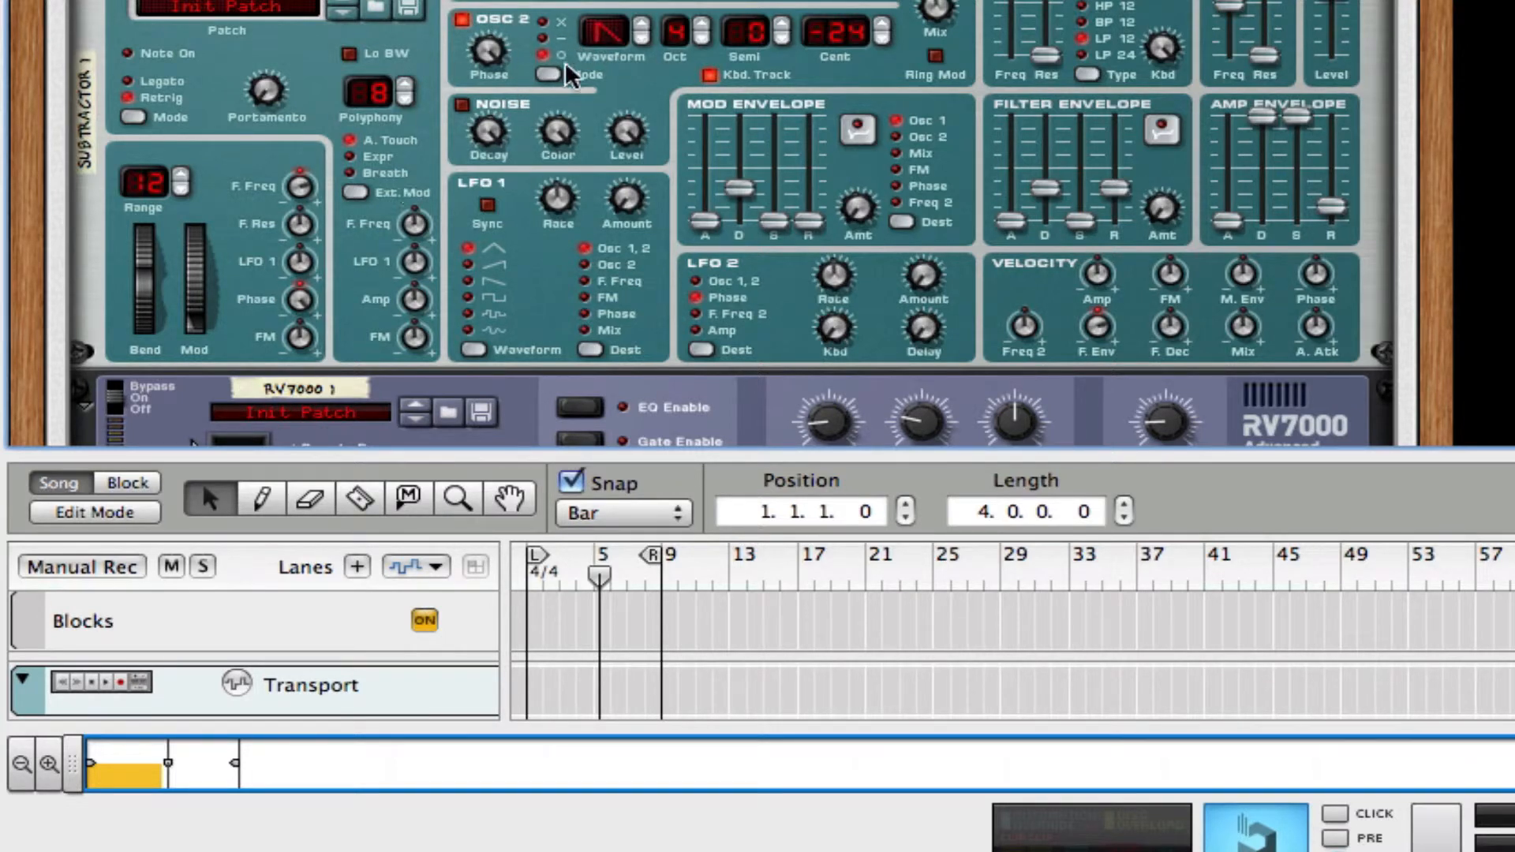
{"action": "left_click", "coordinate": [561, 39]}
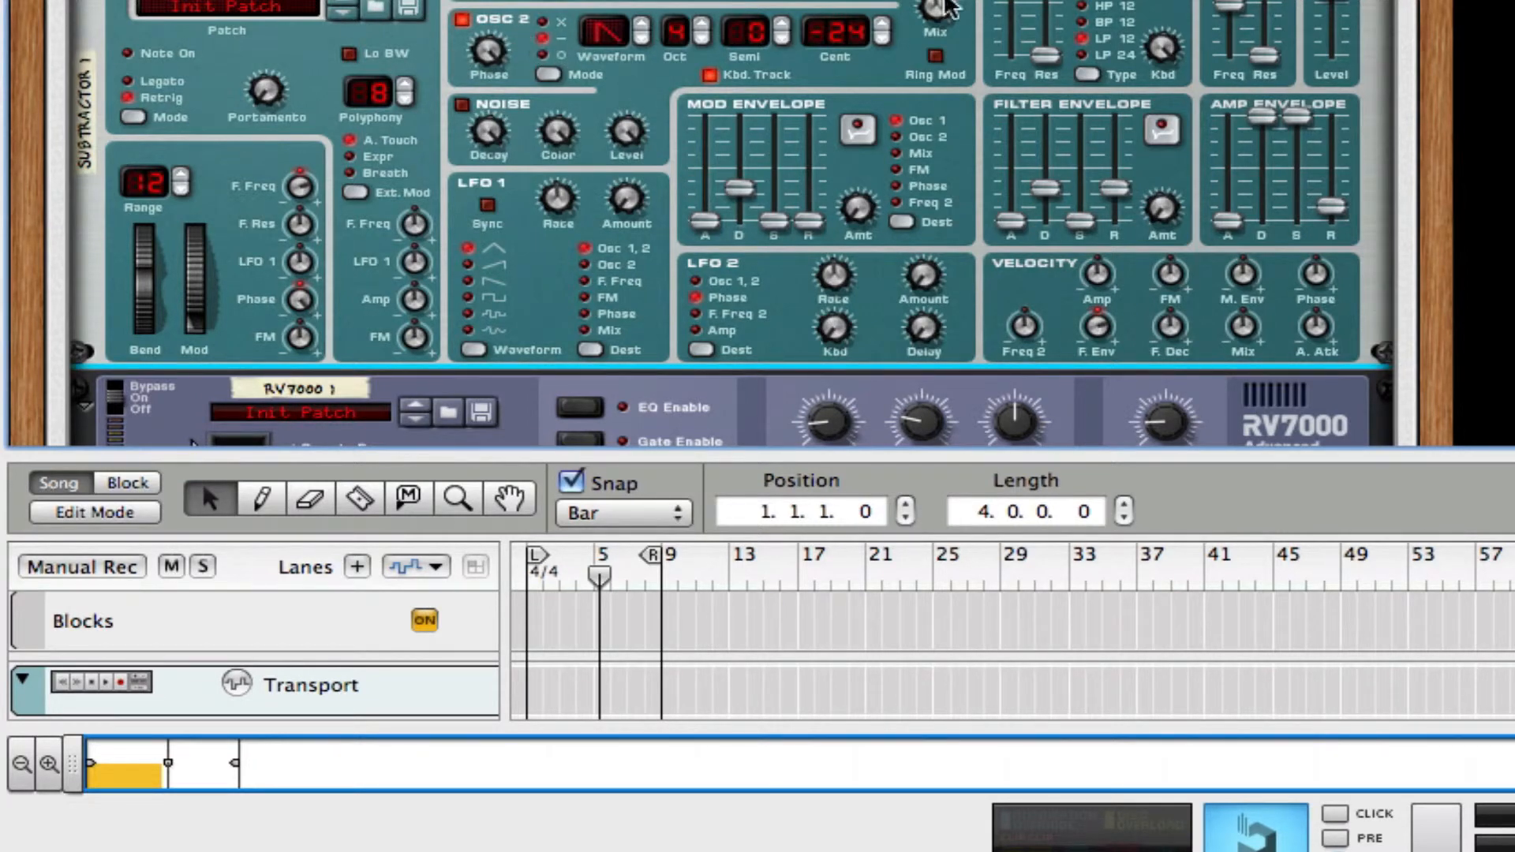
Play the clip again from the song start and enlarge the sequencer area to show the Combinator track.
{"action": "left_click_drag", "start_coordinate": [600, 577], "coordinate": [527, 576]}
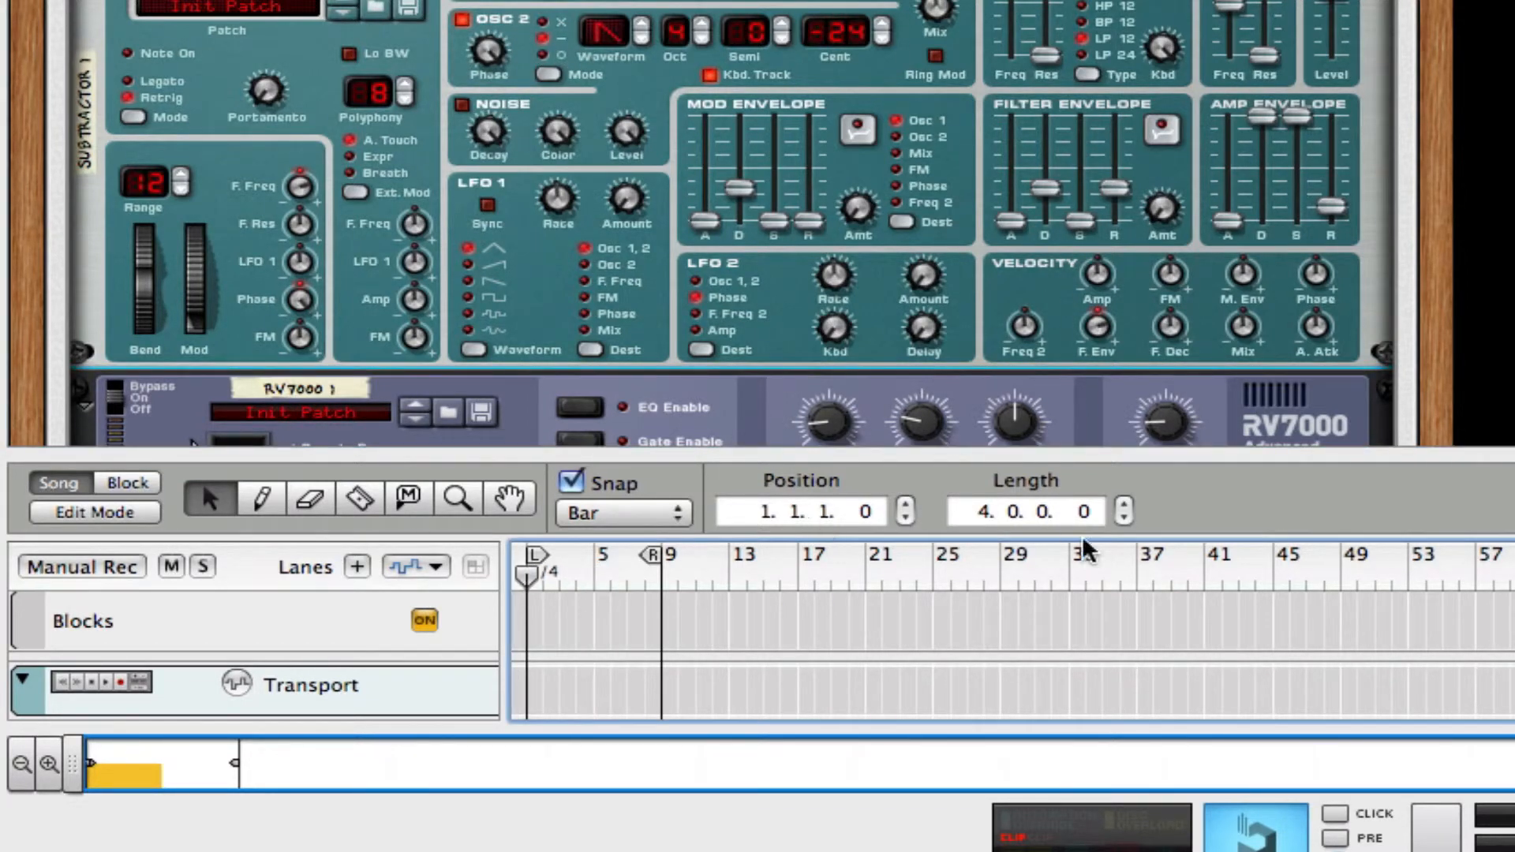
{"action": "key", "text": "space"}
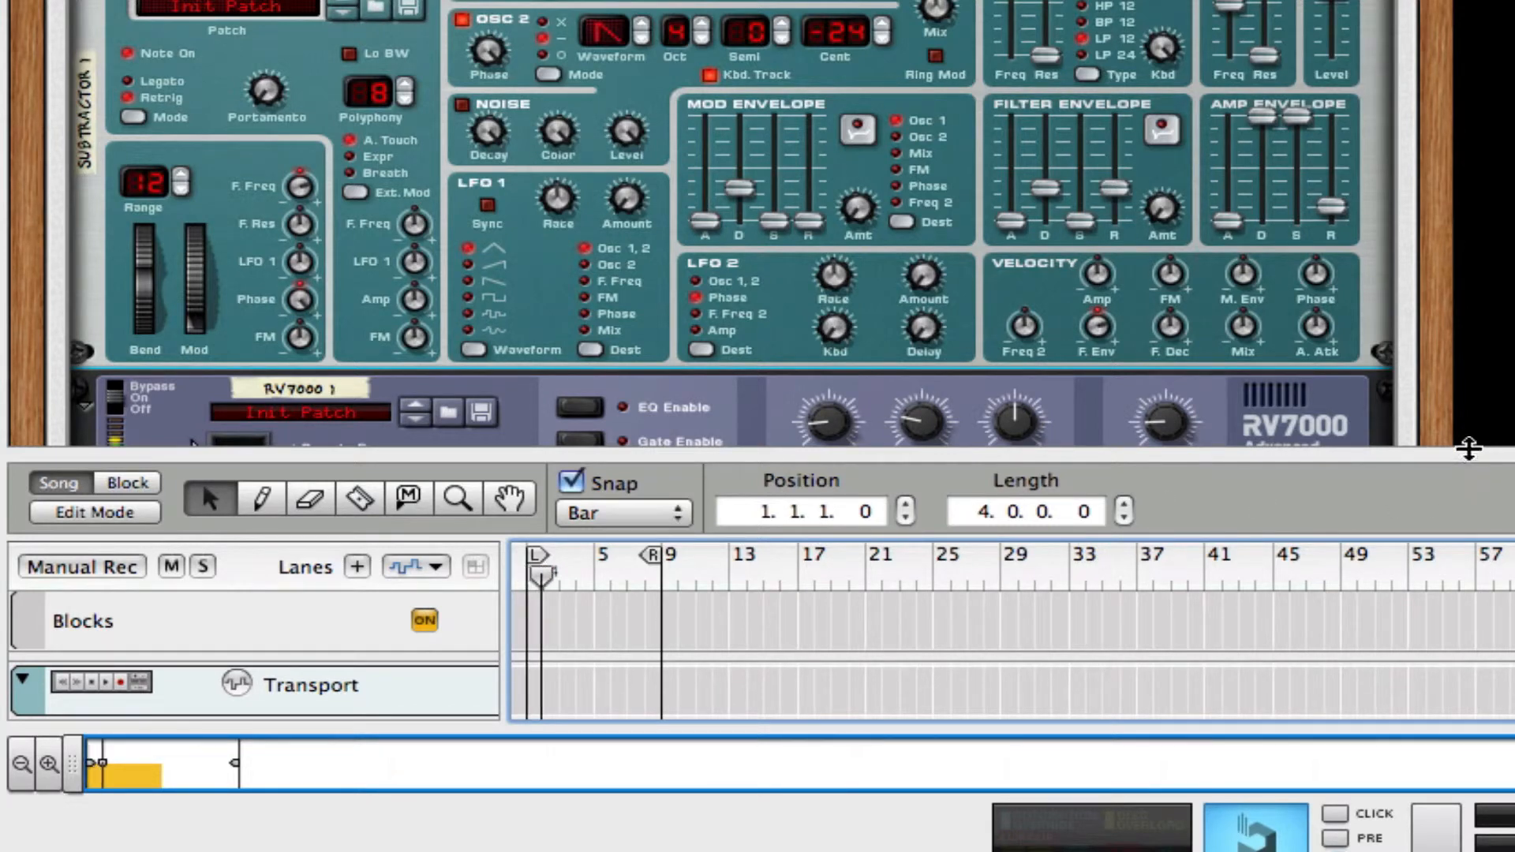
{"action": "mouse_move", "coordinate": [1468, 447]}
{"action": "left_mouse_down"}
{"action": "mouse_move", "coordinate": [1469, 130]}
{"action": "mouse_move", "coordinate": [1468, 286]}
{"action": "left_mouse_up"}
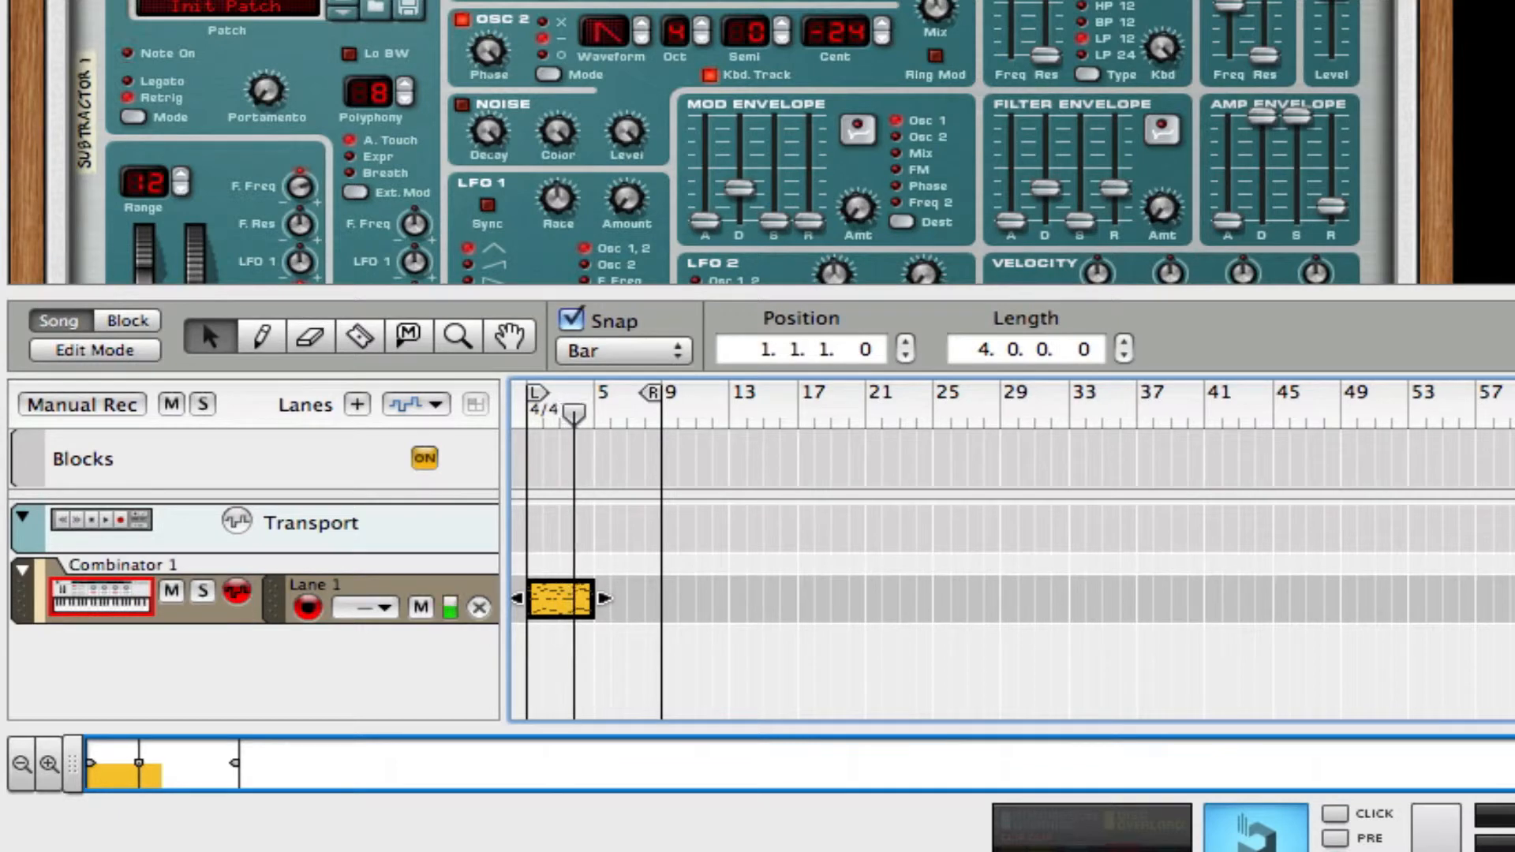
{"action": "key", "text": "space"}
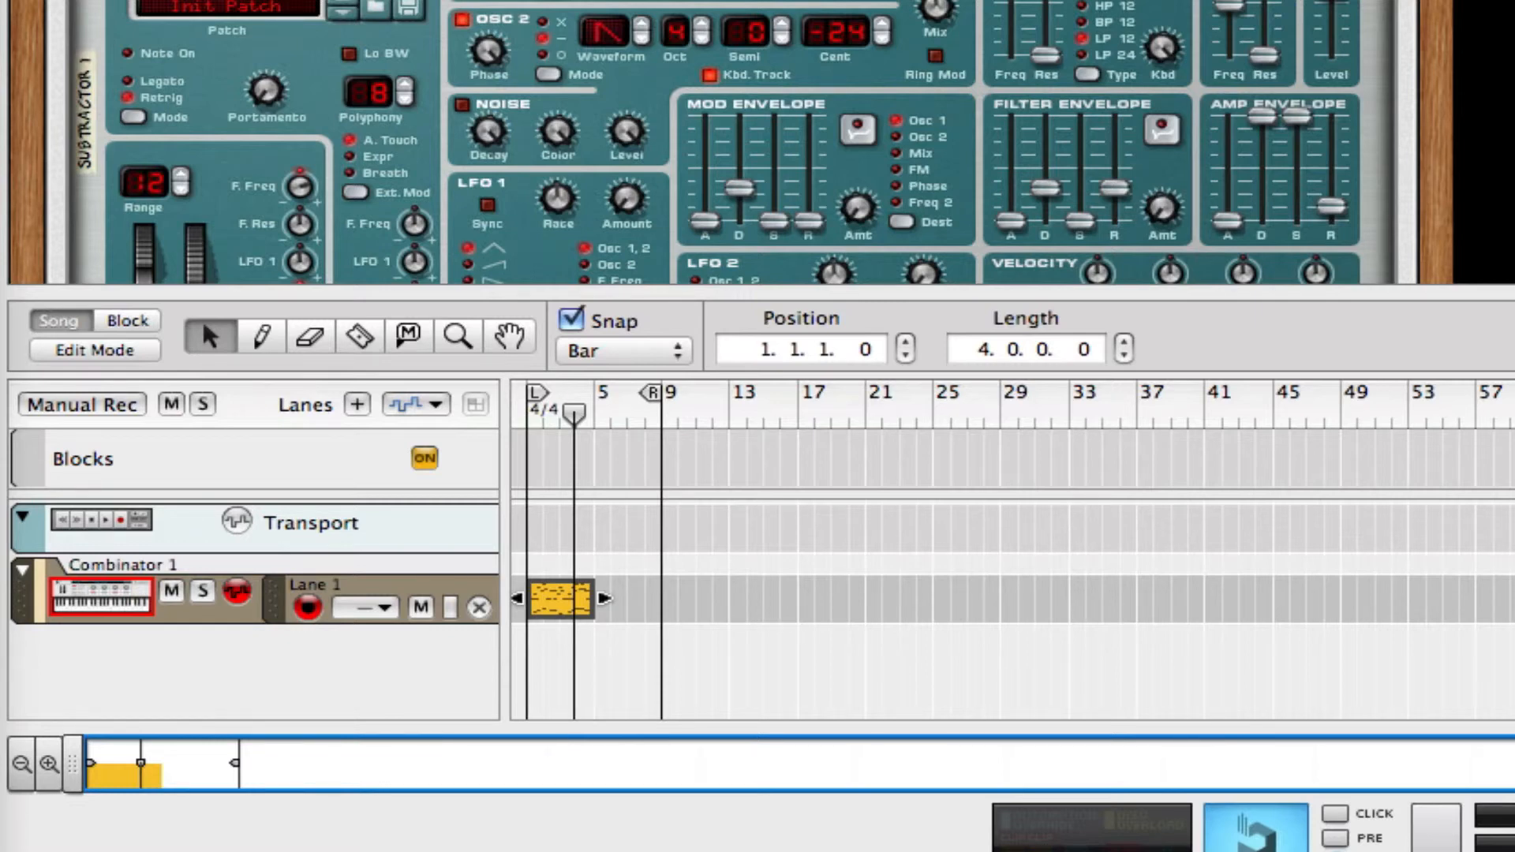
Show the Combinator's programmer with its key mapping and modulation routing.
{"action": "scroll", "coordinate": [730, 142], "scroll_direction": "up", "scroll_amount": 10}
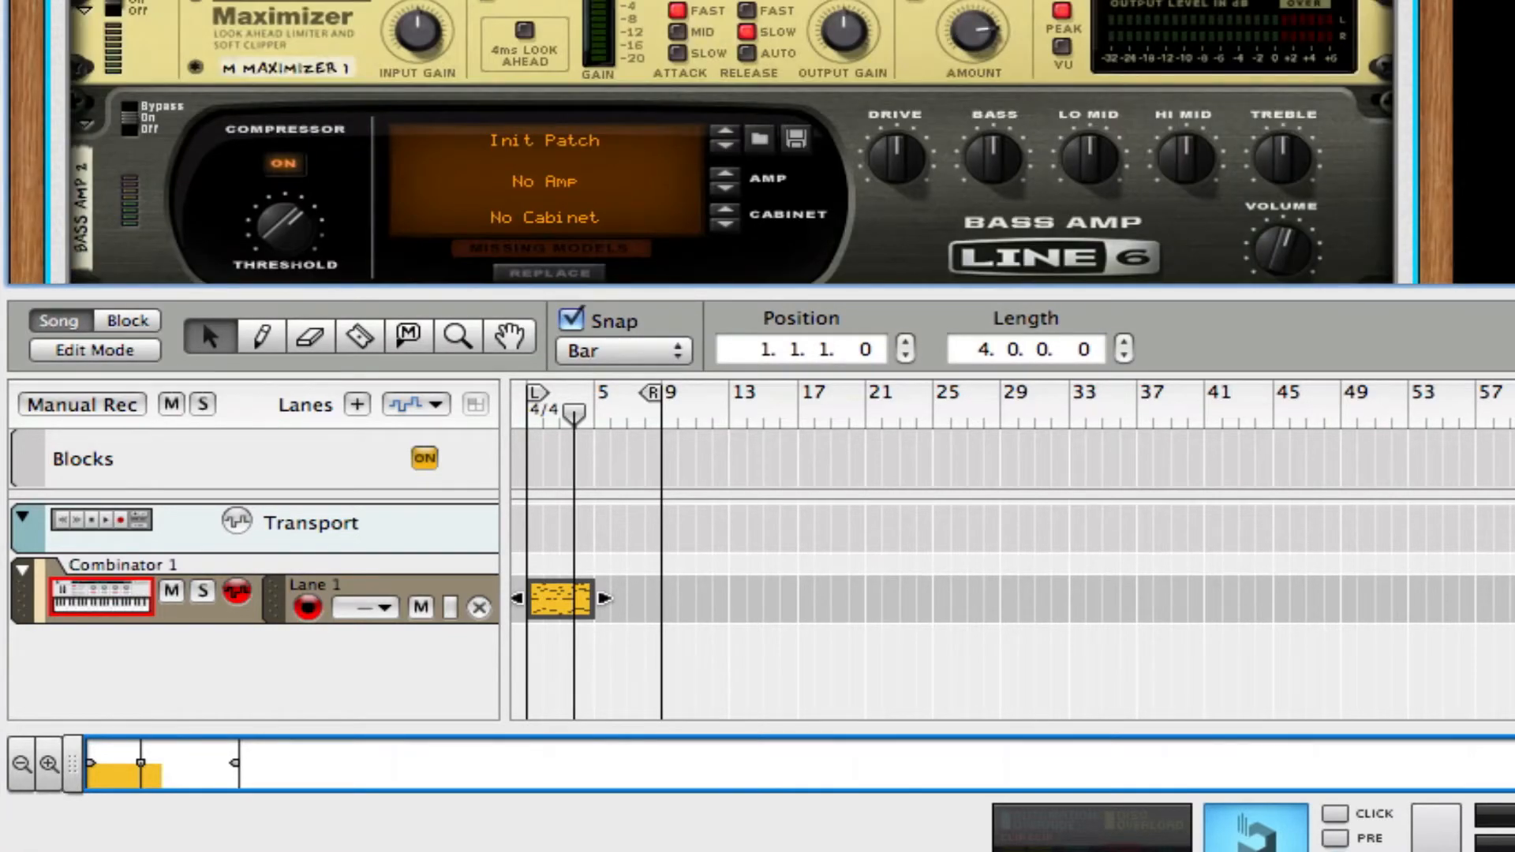
{"action": "scroll", "coordinate": [1181, 136], "scroll_direction": "down", "scroll_amount": 10}
{"action": "scroll", "coordinate": [1181, 137], "scroll_direction": "up", "scroll_amount": 15}
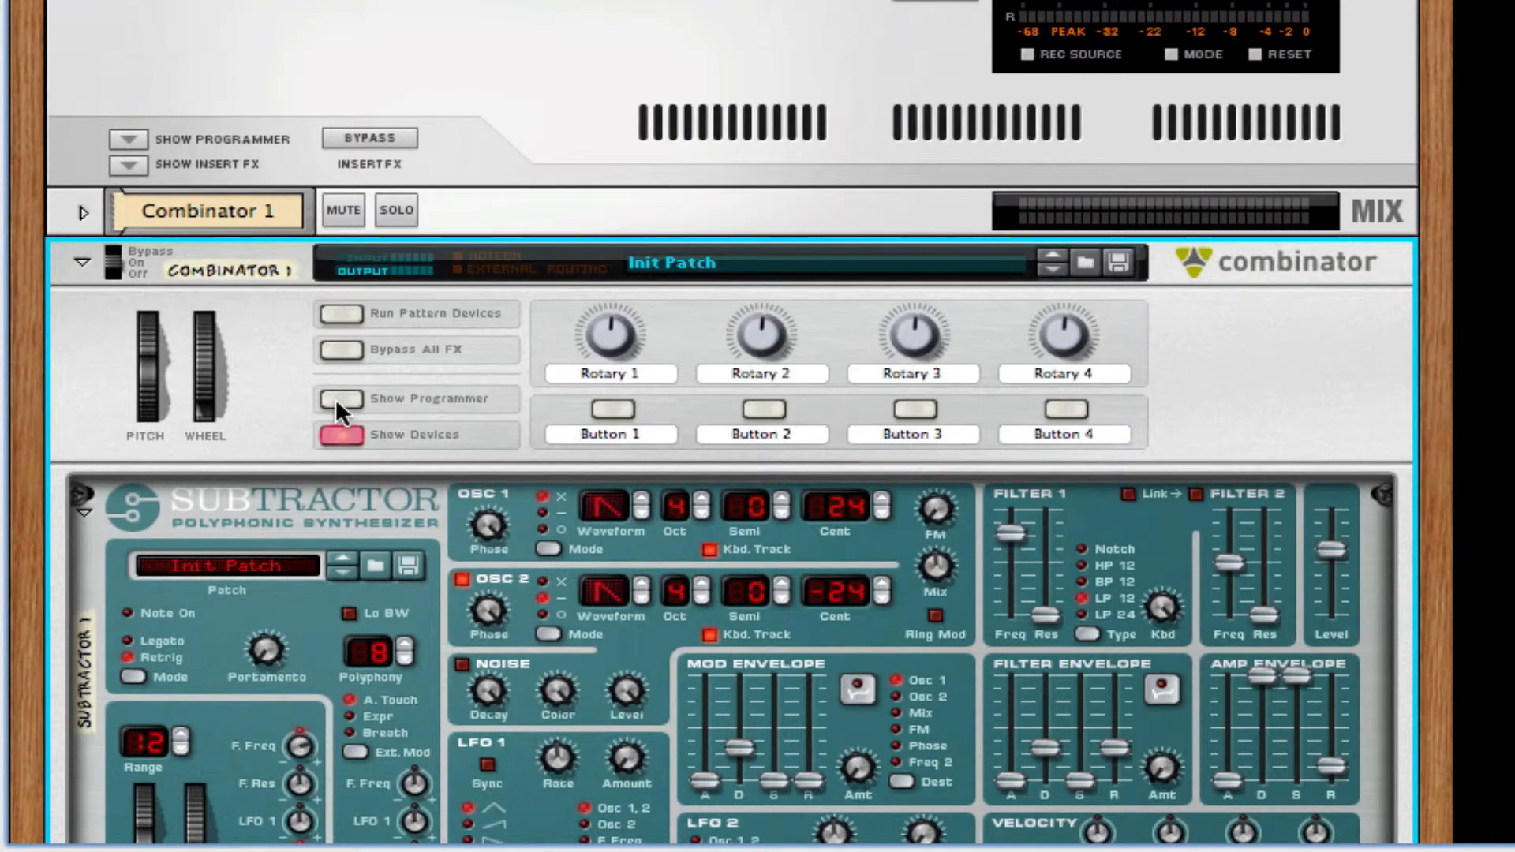
{"action": "left_click", "coordinate": [341, 399]}
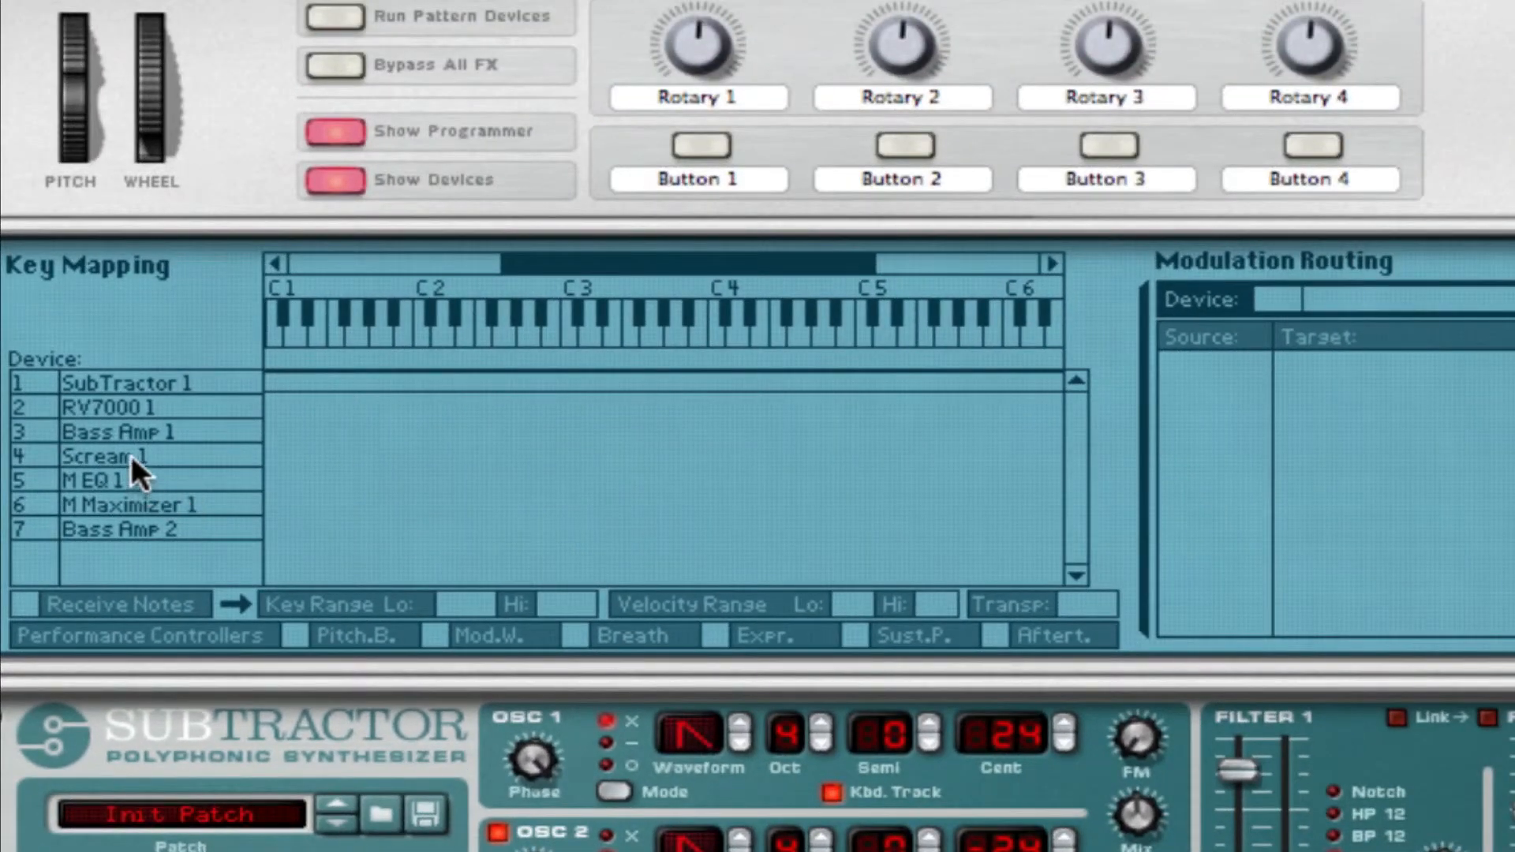
Route the Combinator's Rotary 1 to the Damage section's Parameter 2 on Scream 1.
{"action": "left_click", "coordinate": [131, 456]}
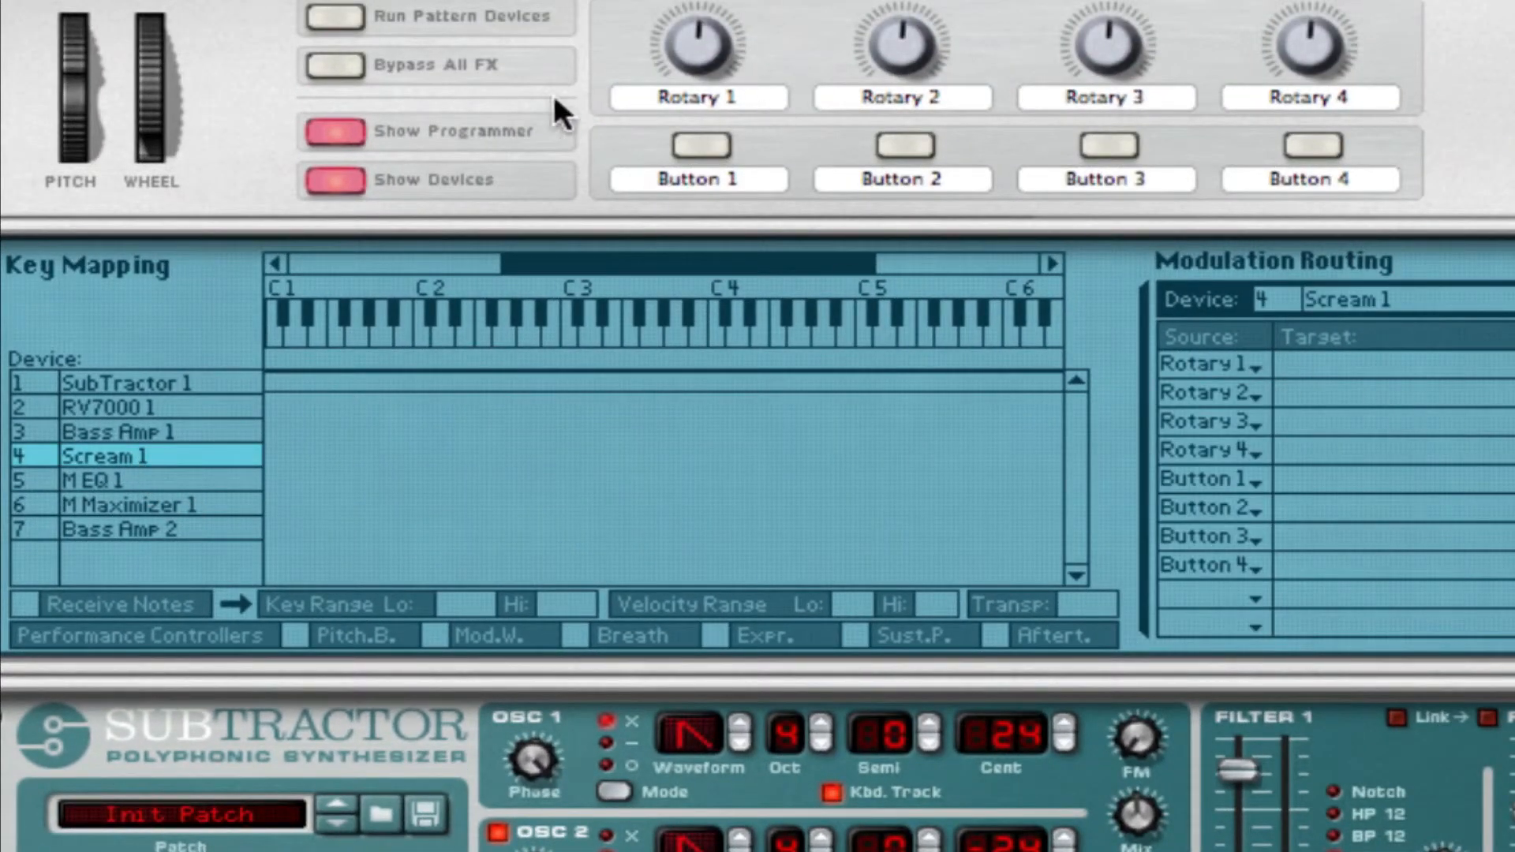
{"action": "left_click", "coordinate": [1369, 386]}
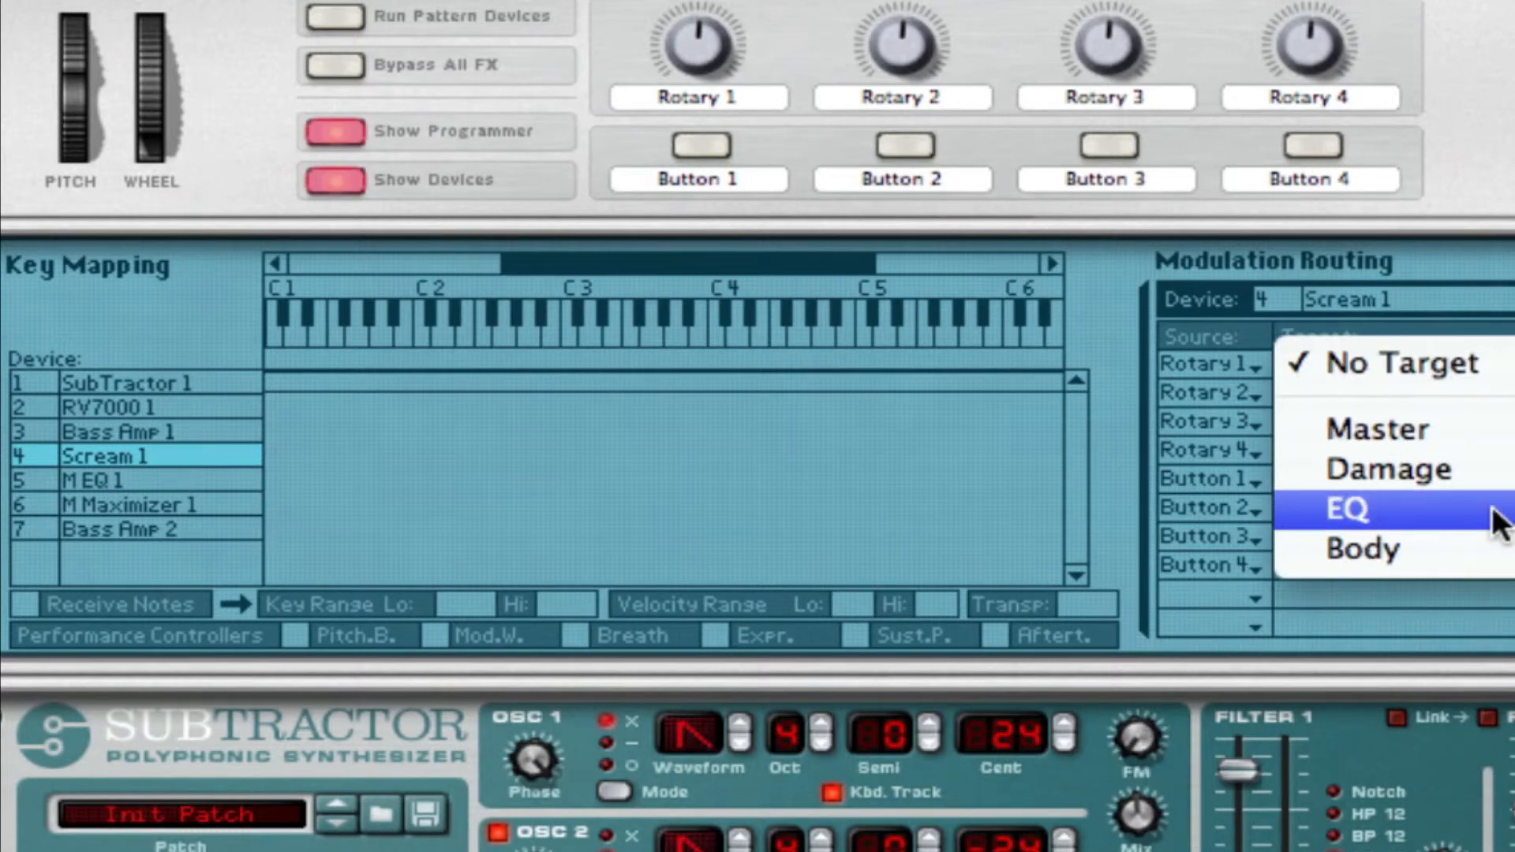
{"action": "mouse_move", "coordinate": [1490, 517]}
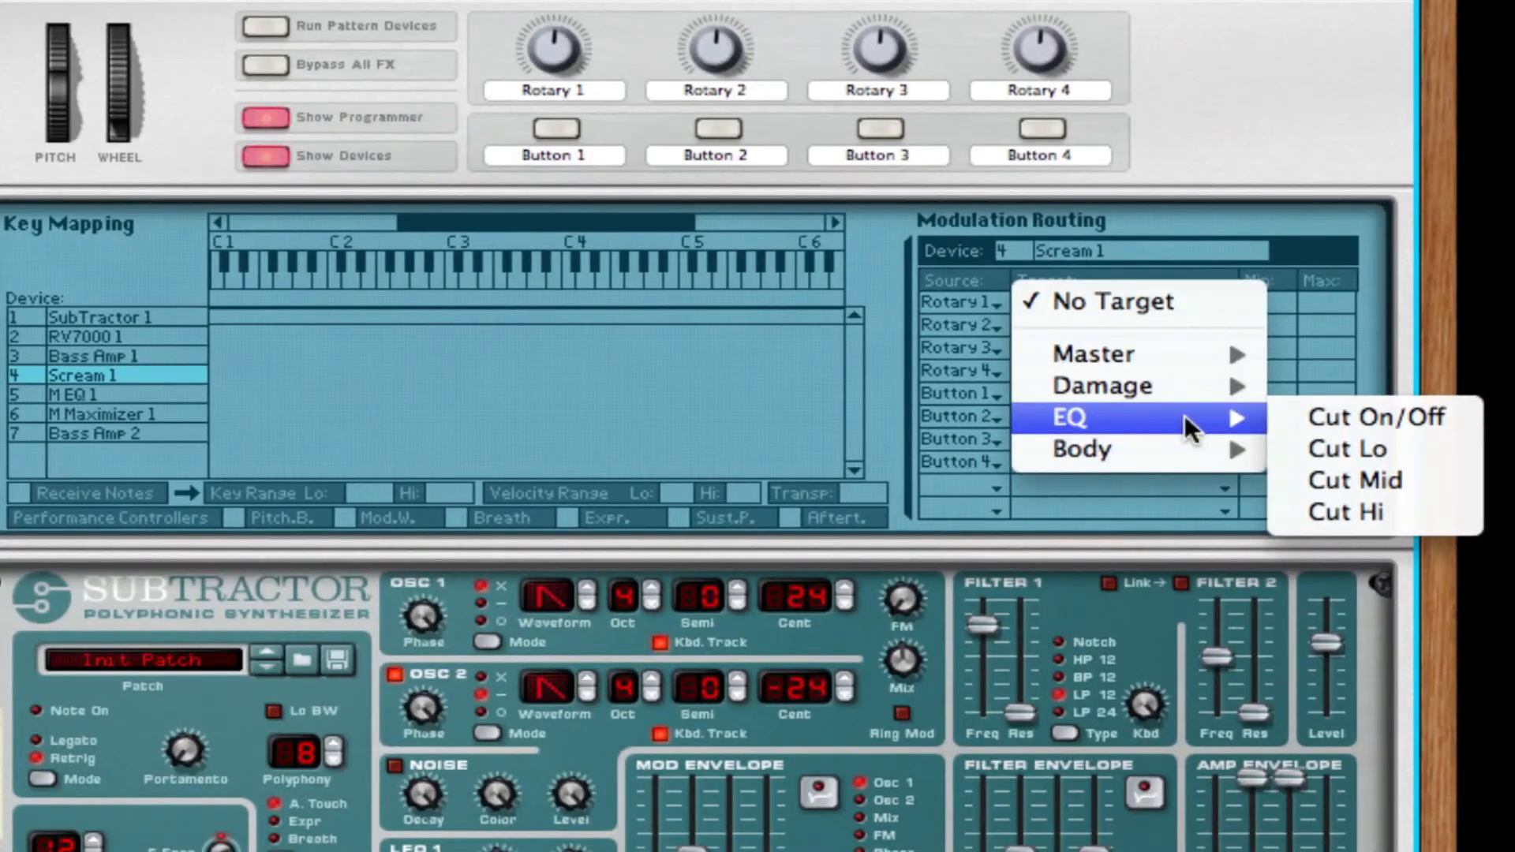
{"action": "mouse_move", "coordinate": [1185, 391]}
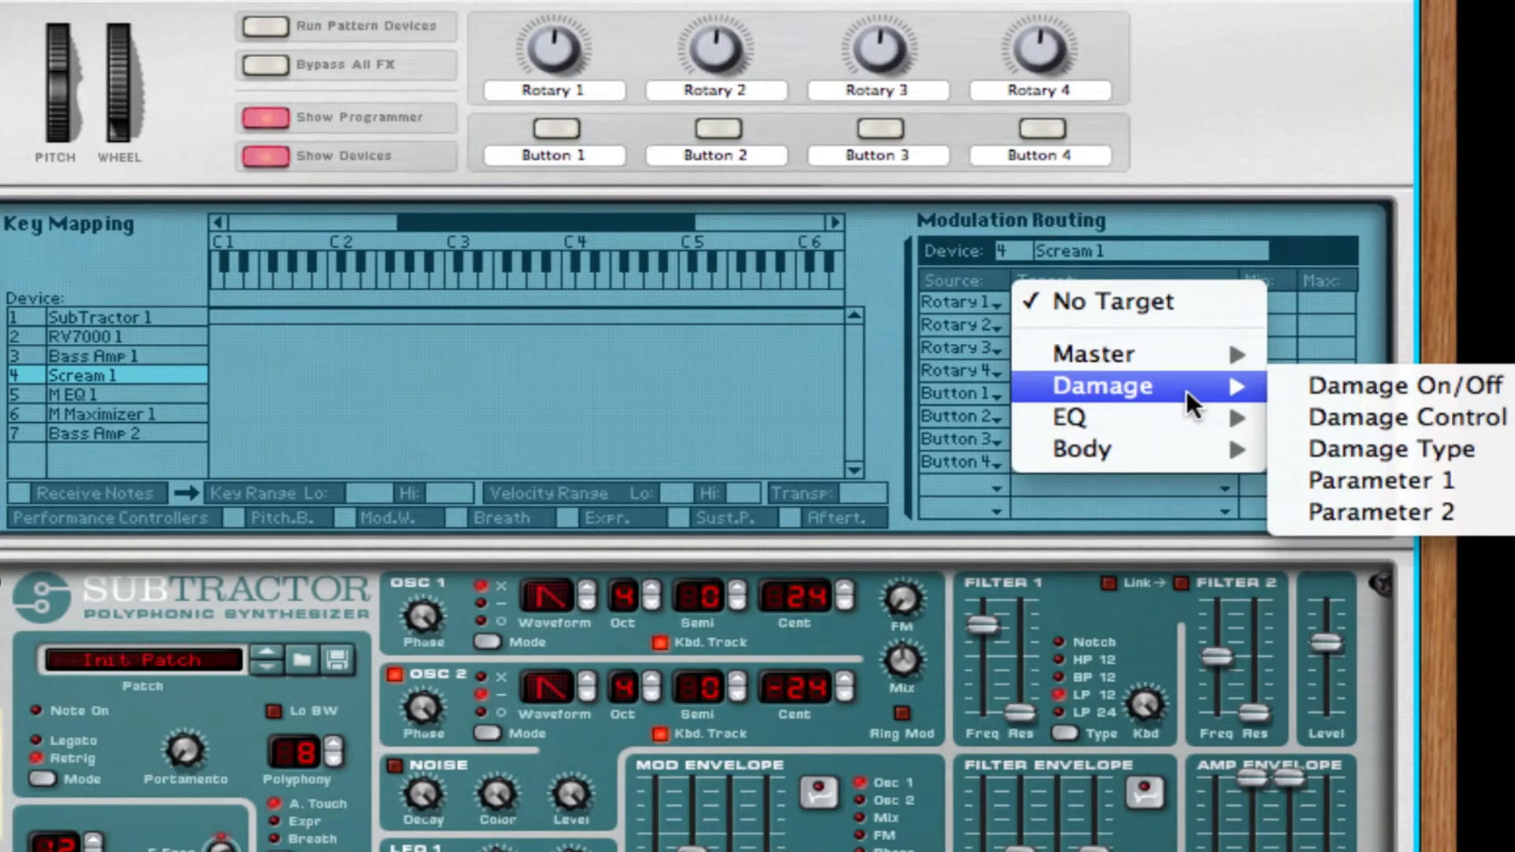
{"action": "left_click", "coordinate": [1433, 511]}
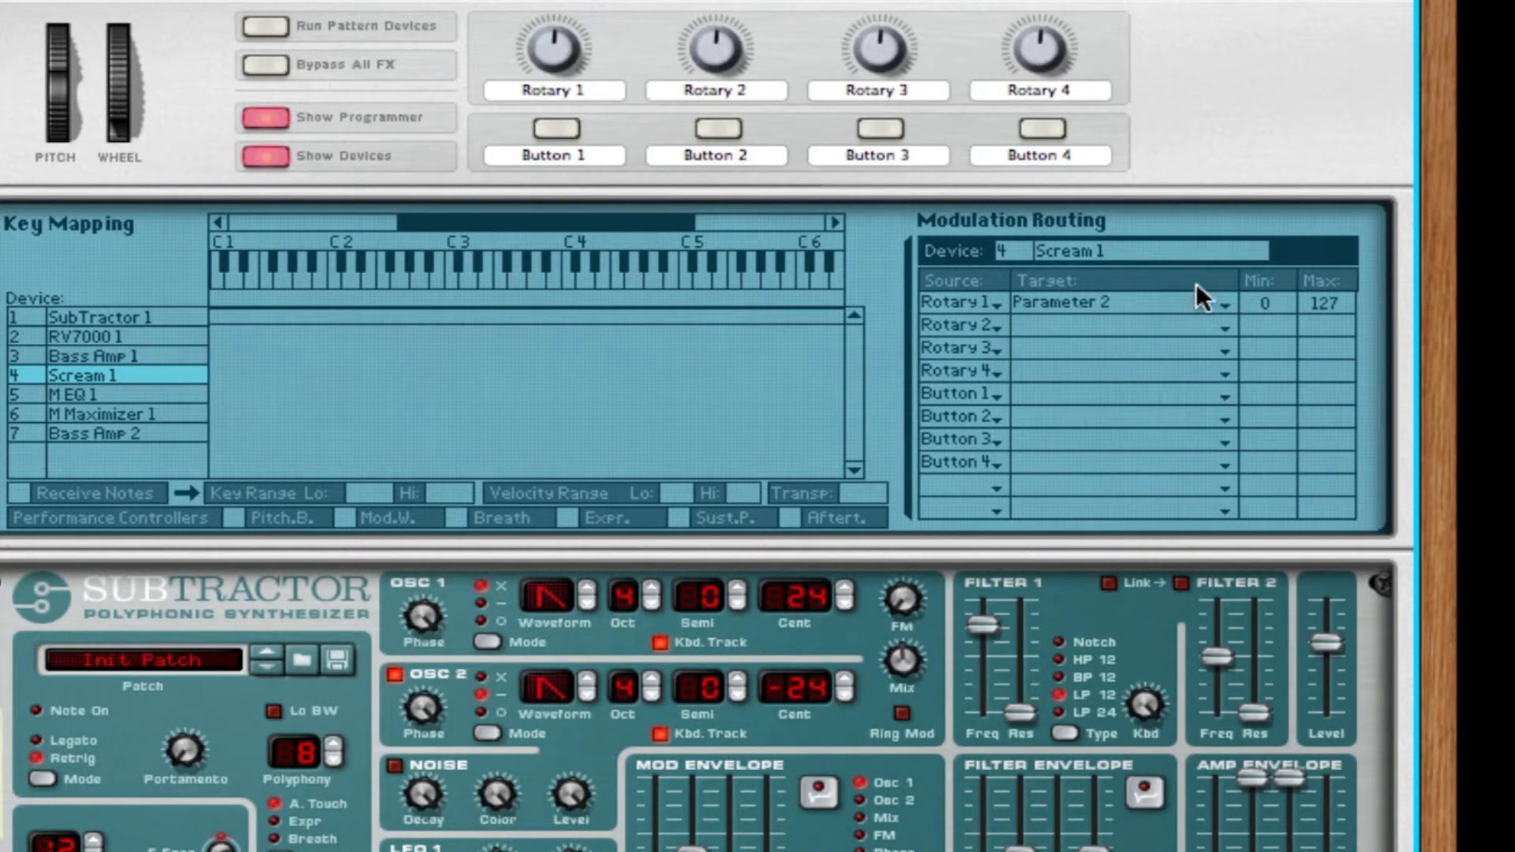
Rename the Combinator's Rotary 1 as Bite Amount.
{"action": "double_click", "coordinate": [562, 88]}
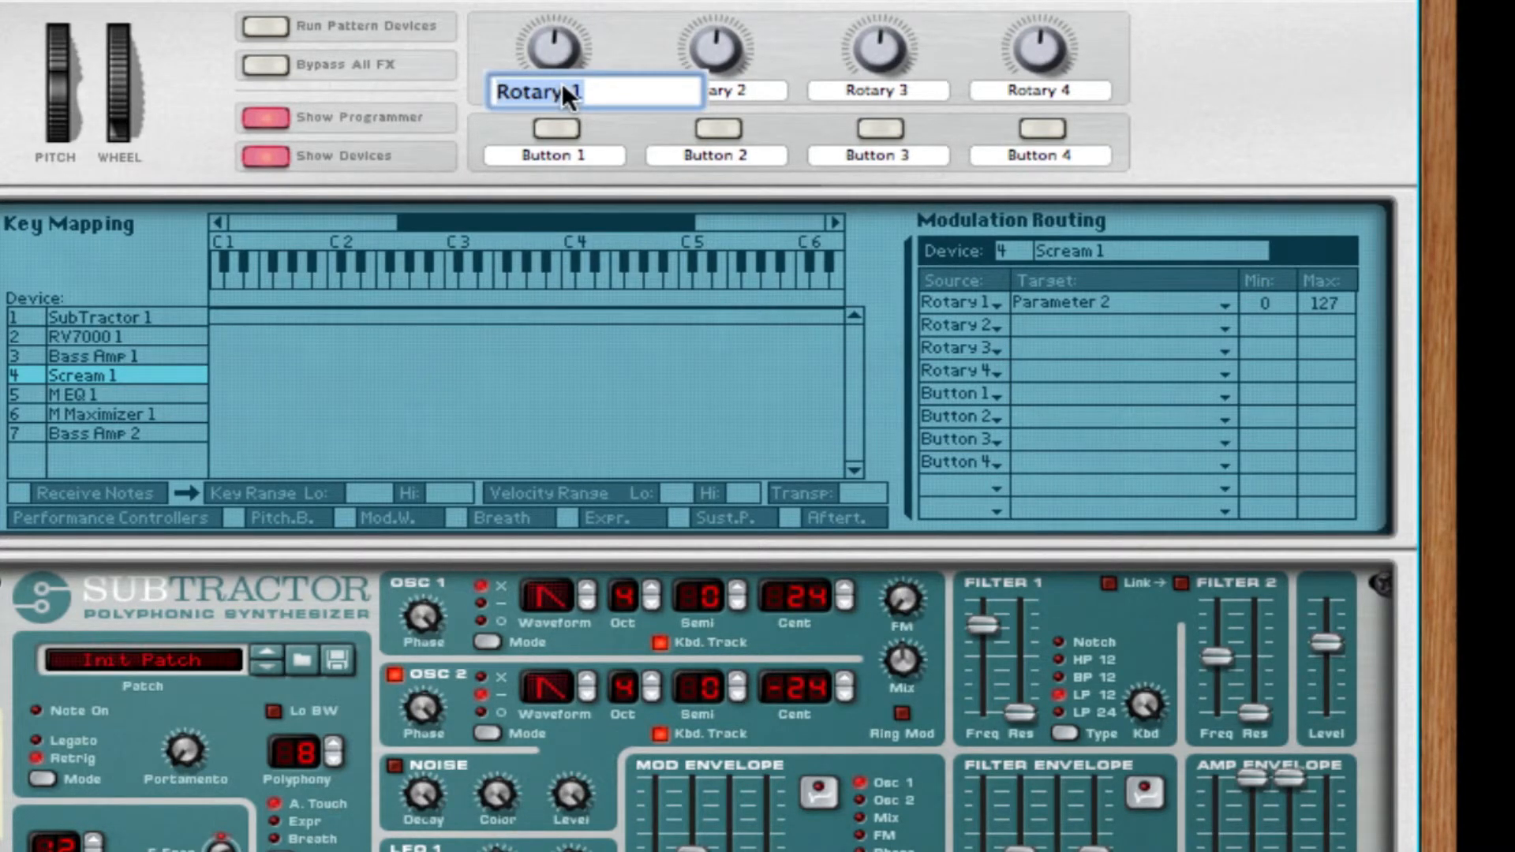
{"action": "type", "text": "Bit Amount"}
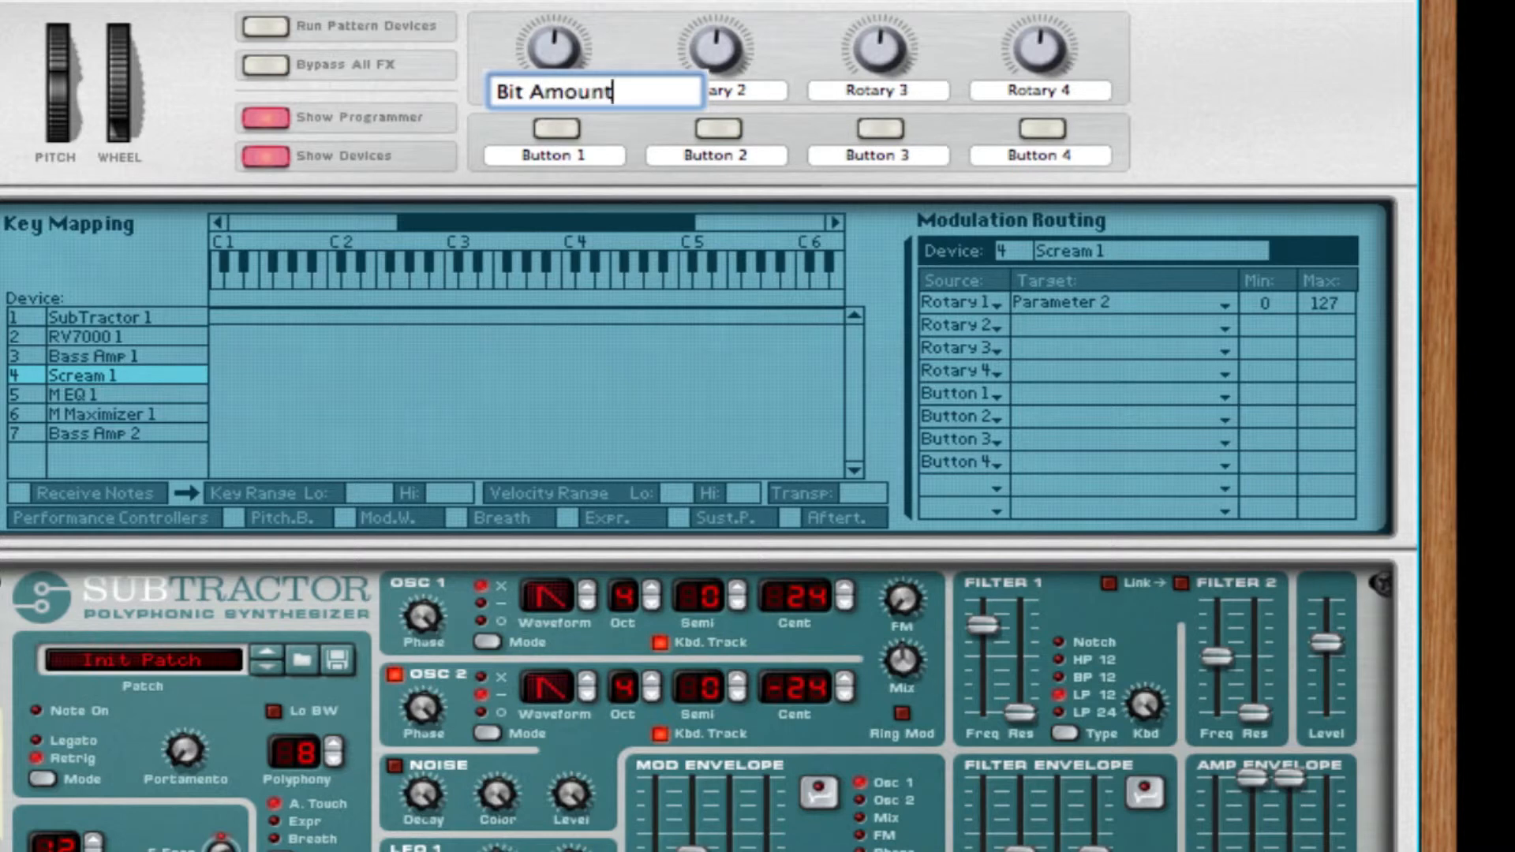
{"action": "key", "text": "Return"}
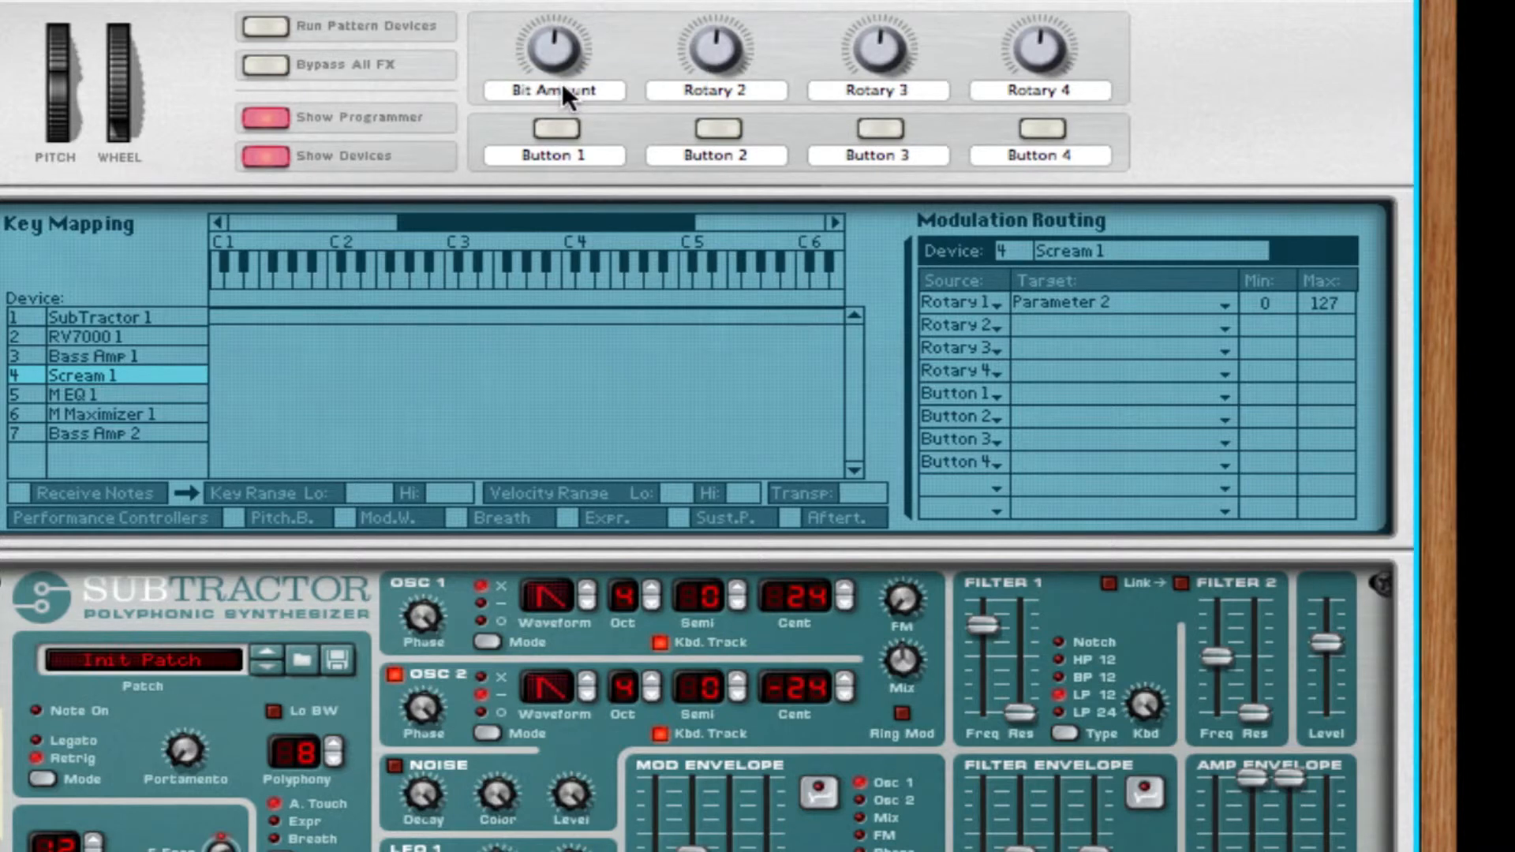
{"action": "double_click", "coordinate": [563, 89]}
{"action": "key", "text": "Left"}
{"action": "key", "text": "Right"}
{"action": "key", "text": "Right"}
{"action": "key", "text": "Right"}
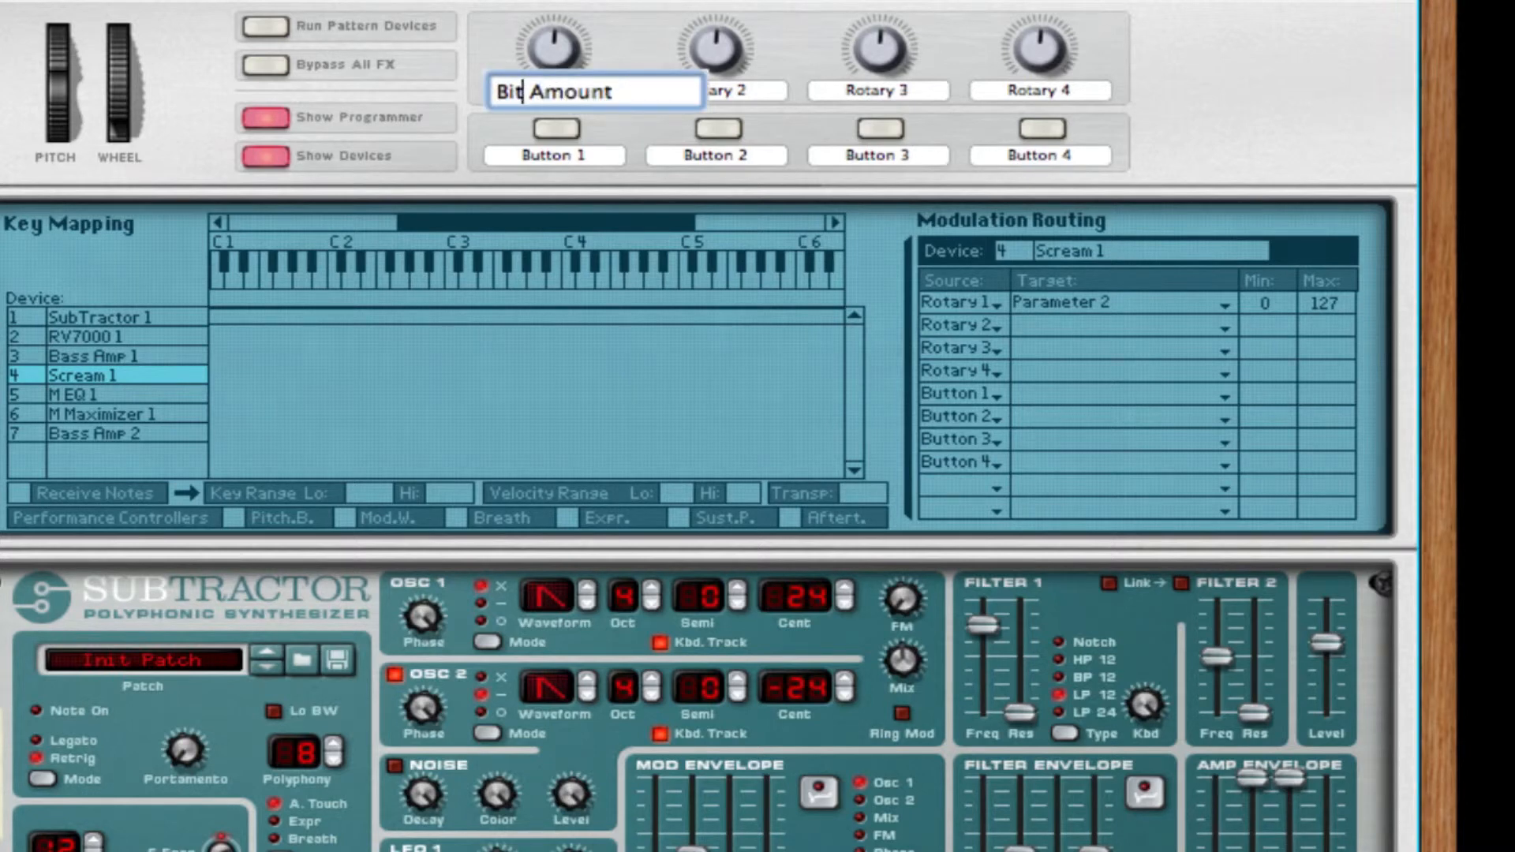
{"action": "type", "text": "e"}
{"action": "key", "text": "Return"}
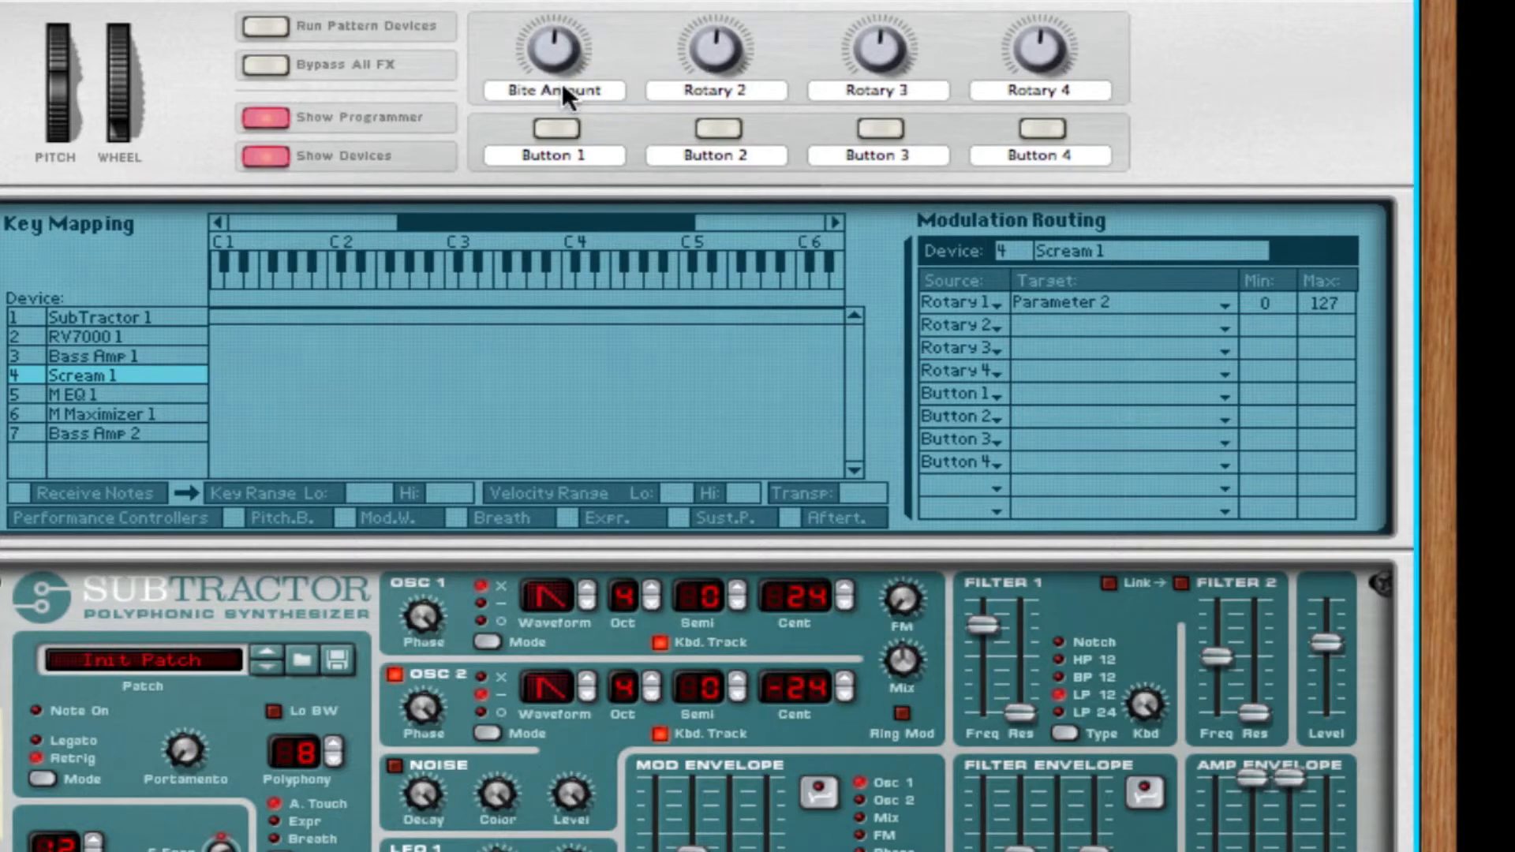
Rename the Combinator's Button 1 as Bite Crush.
{"action": "double_click", "coordinate": [567, 156]}
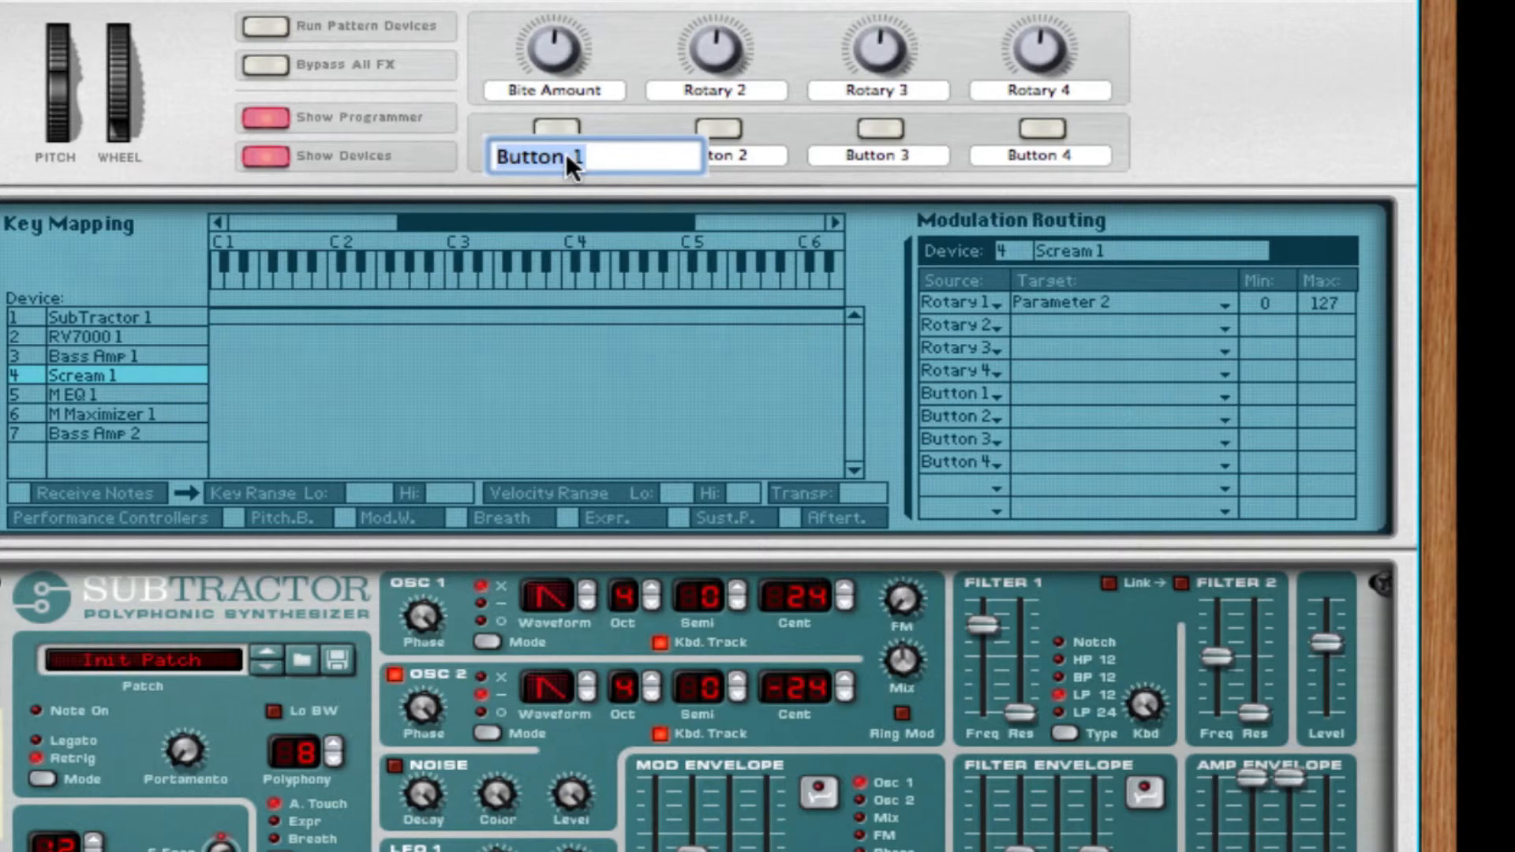
{"action": "type", "text": "Bit C"}
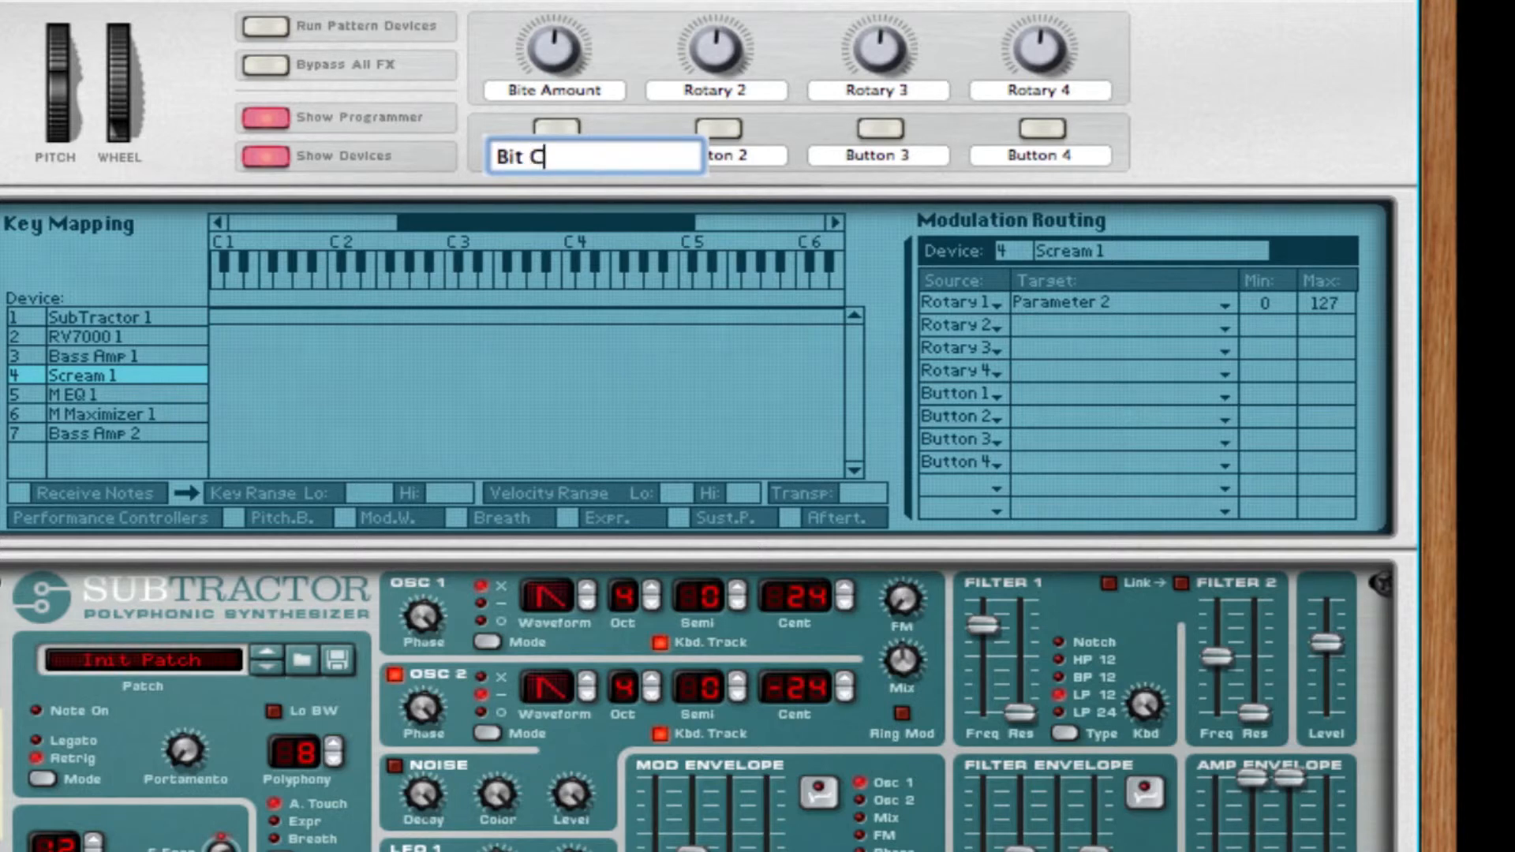
{"action": "key", "text": "BackSpace"}
{"action": "key", "text": "BackSpace"}
{"action": "type", "text": "e Crush"}
{"action": "key", "text": "Return"}
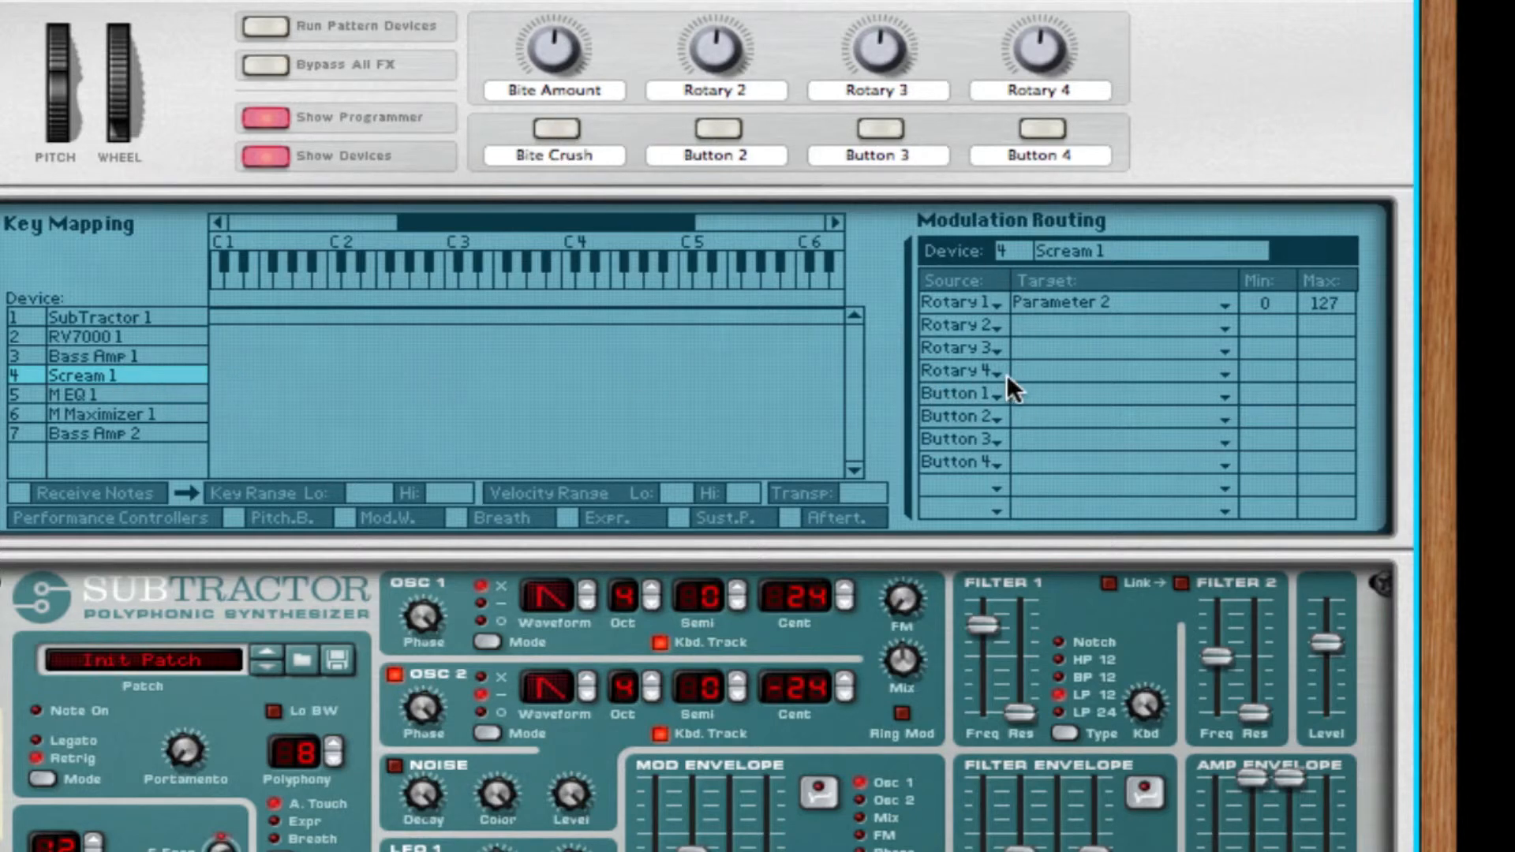
Route the Combinator's Button 1 to Damage On/Off on Scream 1.
{"action": "left_click", "coordinate": [1129, 394]}
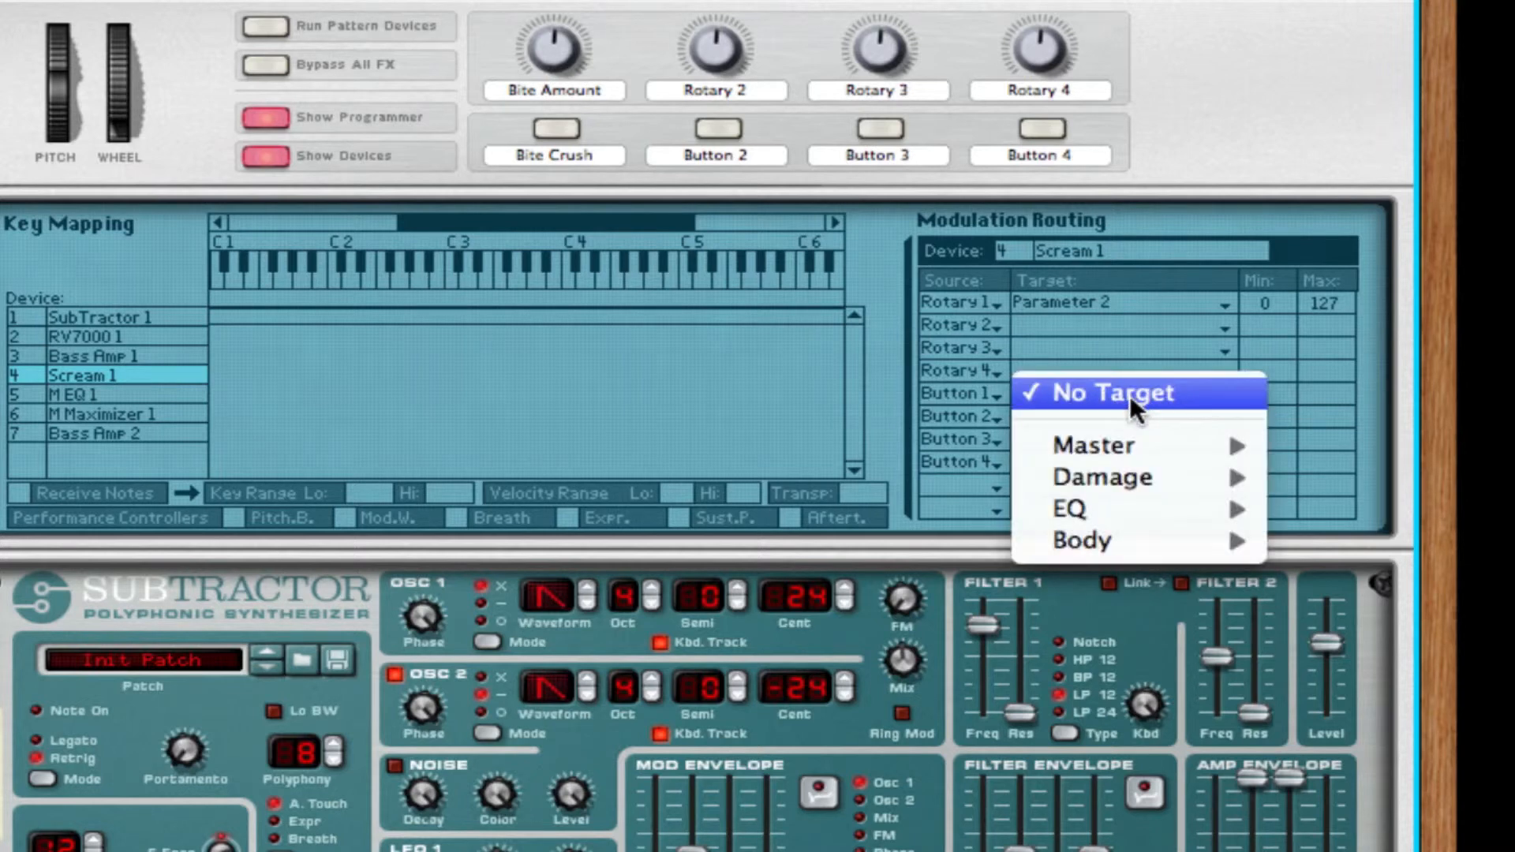
{"action": "mouse_move", "coordinate": [1197, 444]}
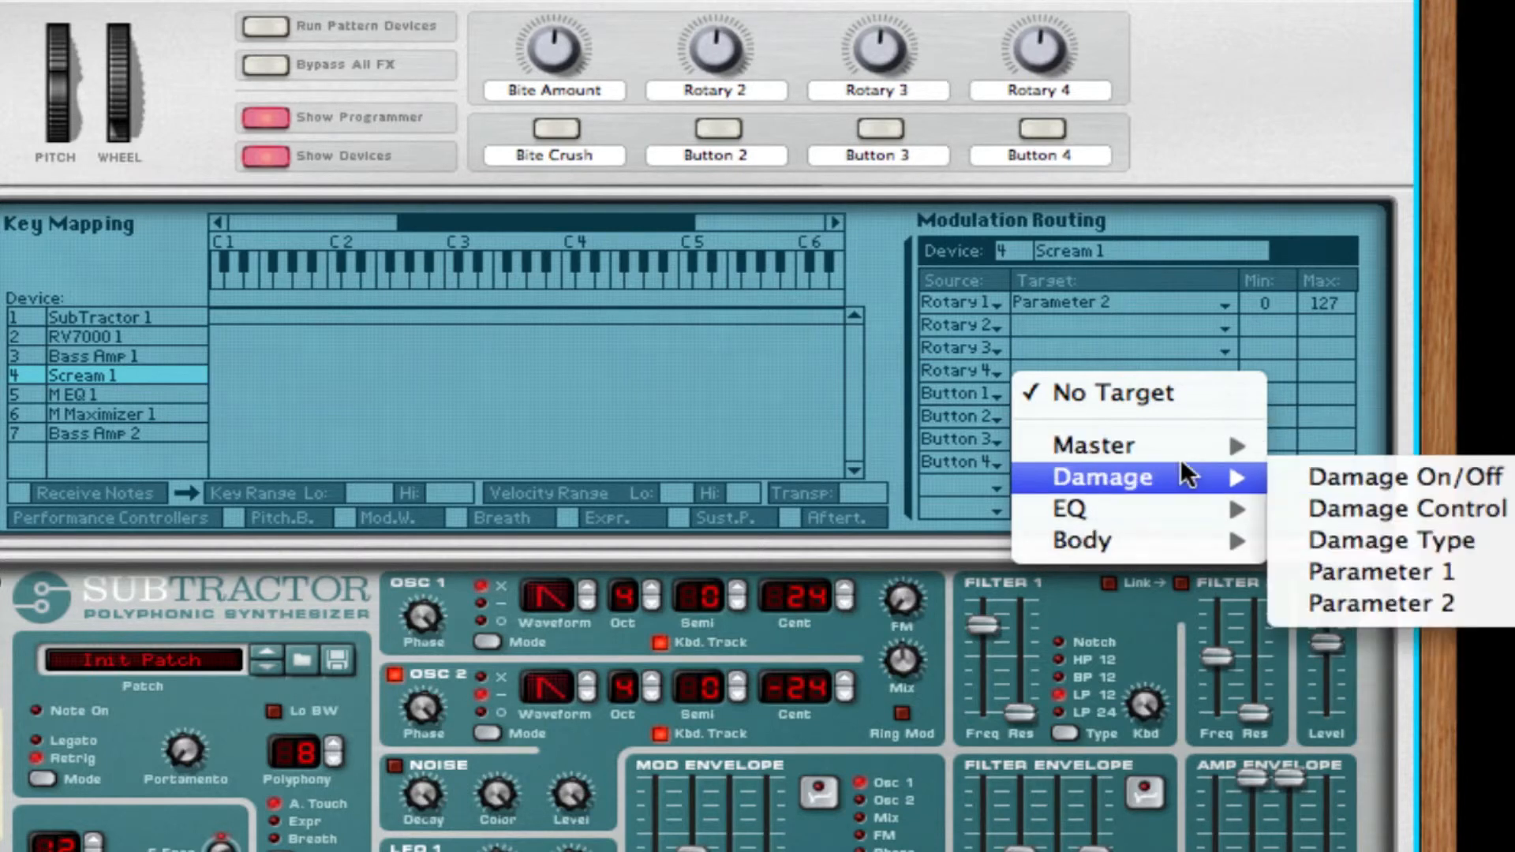
{"action": "left_click", "coordinate": [1336, 481]}
Test Bite Crush on and off while varying Bite Amount, leaving Bite Crush on and Bite Amount high.
{"action": "left_click", "coordinate": [552, 131]}
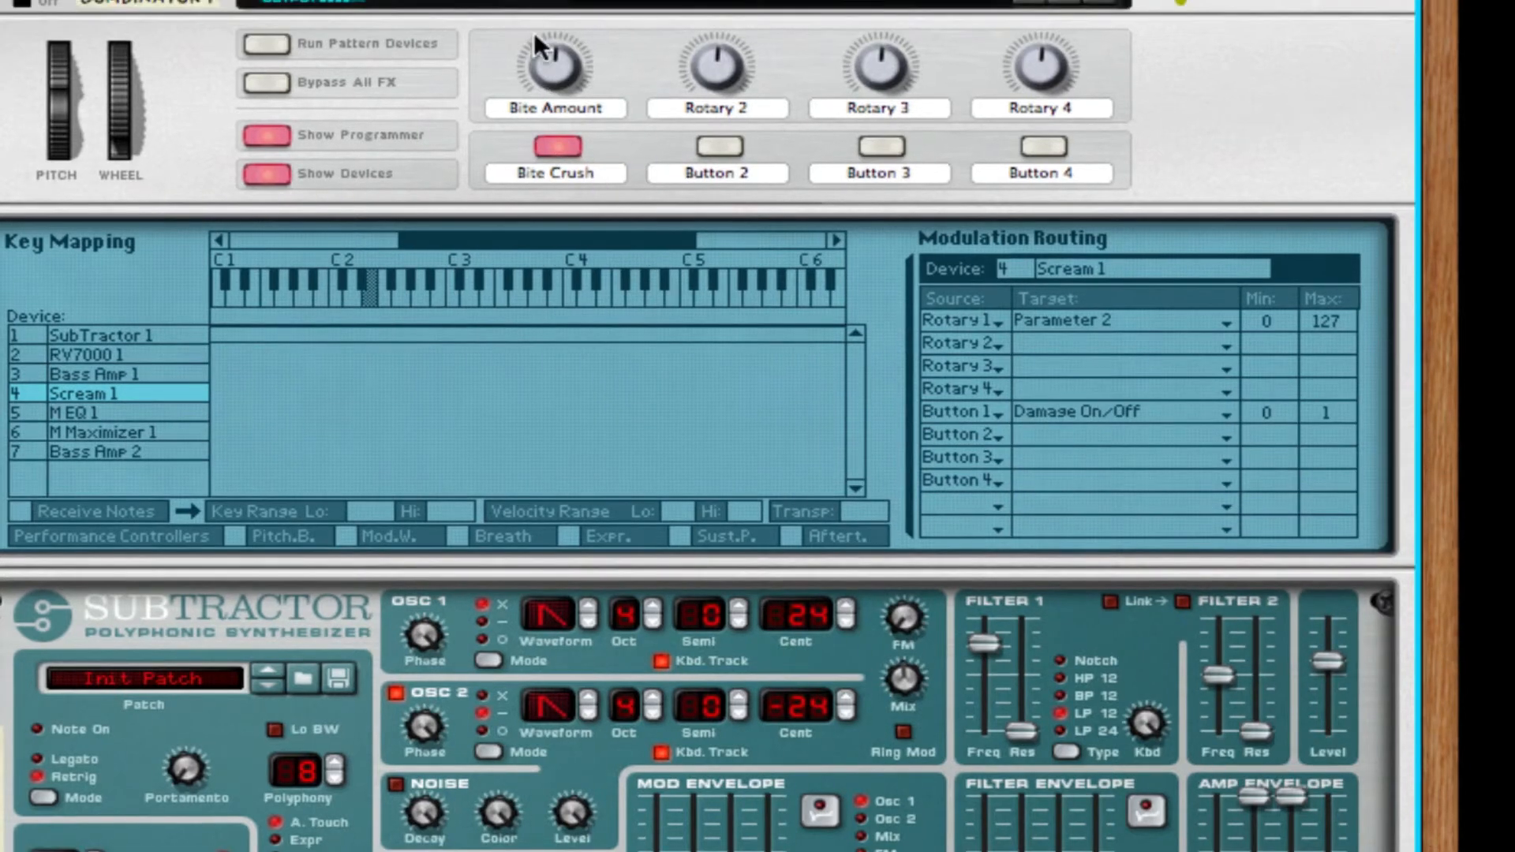
{"action": "mouse_move", "coordinate": [534, 32]}
{"action": "left_mouse_down"}
{"action": "mouse_move", "coordinate": [543, 138]}
{"action": "mouse_move", "coordinate": [545, 55]}
{"action": "left_mouse_up"}
{"action": "left_click", "coordinate": [544, 154]}
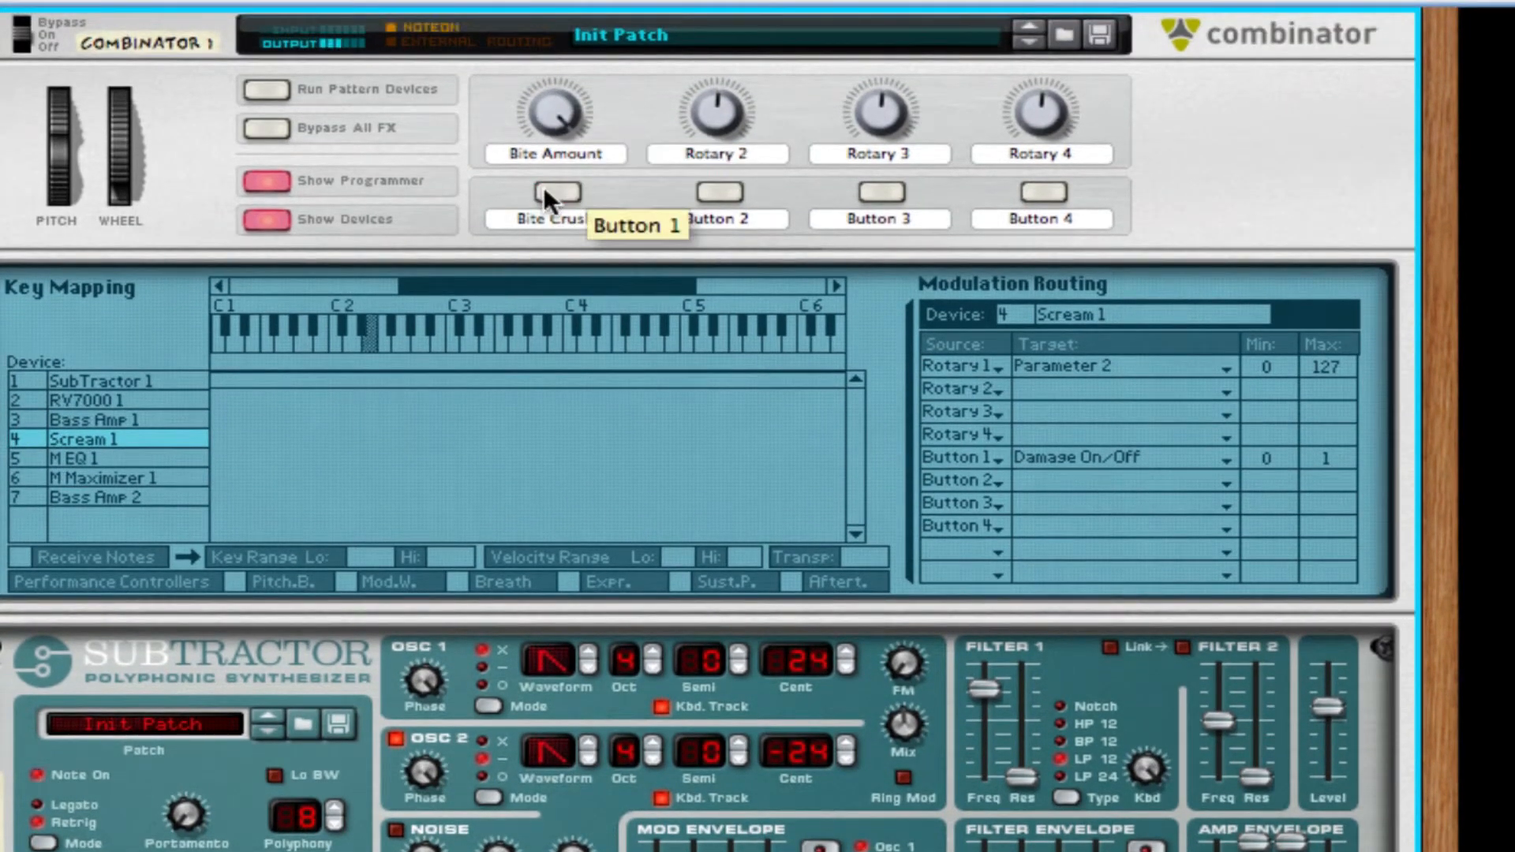
{"action": "left_click_drag", "start_coordinate": [557, 119], "coordinate": [573, 55]}
{"action": "left_click", "coordinate": [556, 185]}
Turn the Combinator's Bite Amount knob down to its middle position.
{"action": "scroll", "coordinate": [398, 769], "scroll_direction": "down", "scroll_amount": 5}
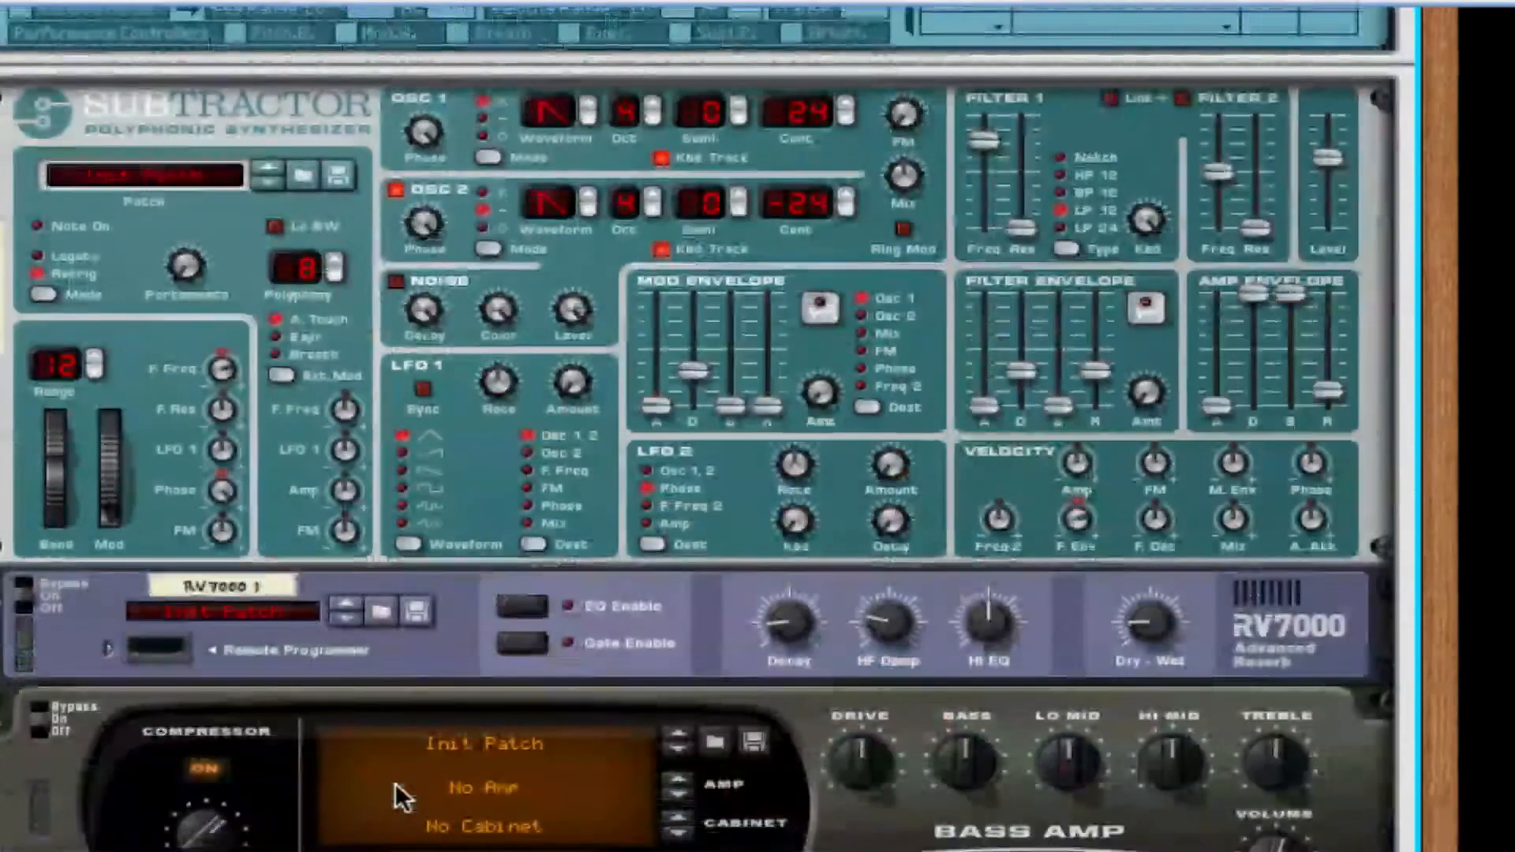
{"action": "scroll", "coordinate": [683, 435], "scroll_direction": "up", "scroll_amount": 10}
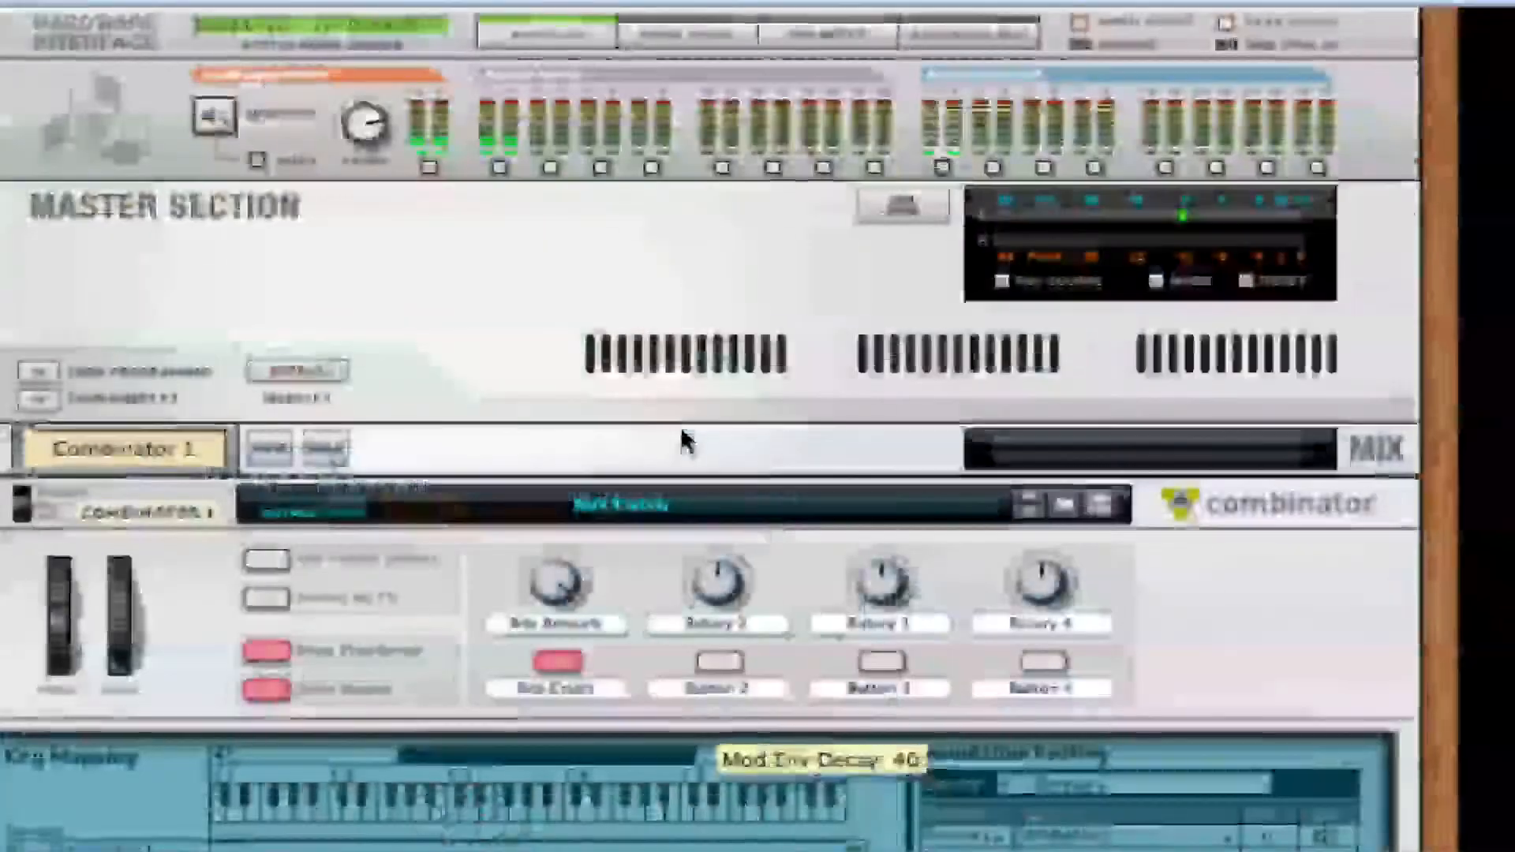
{"action": "mouse_move", "coordinate": [556, 572]}
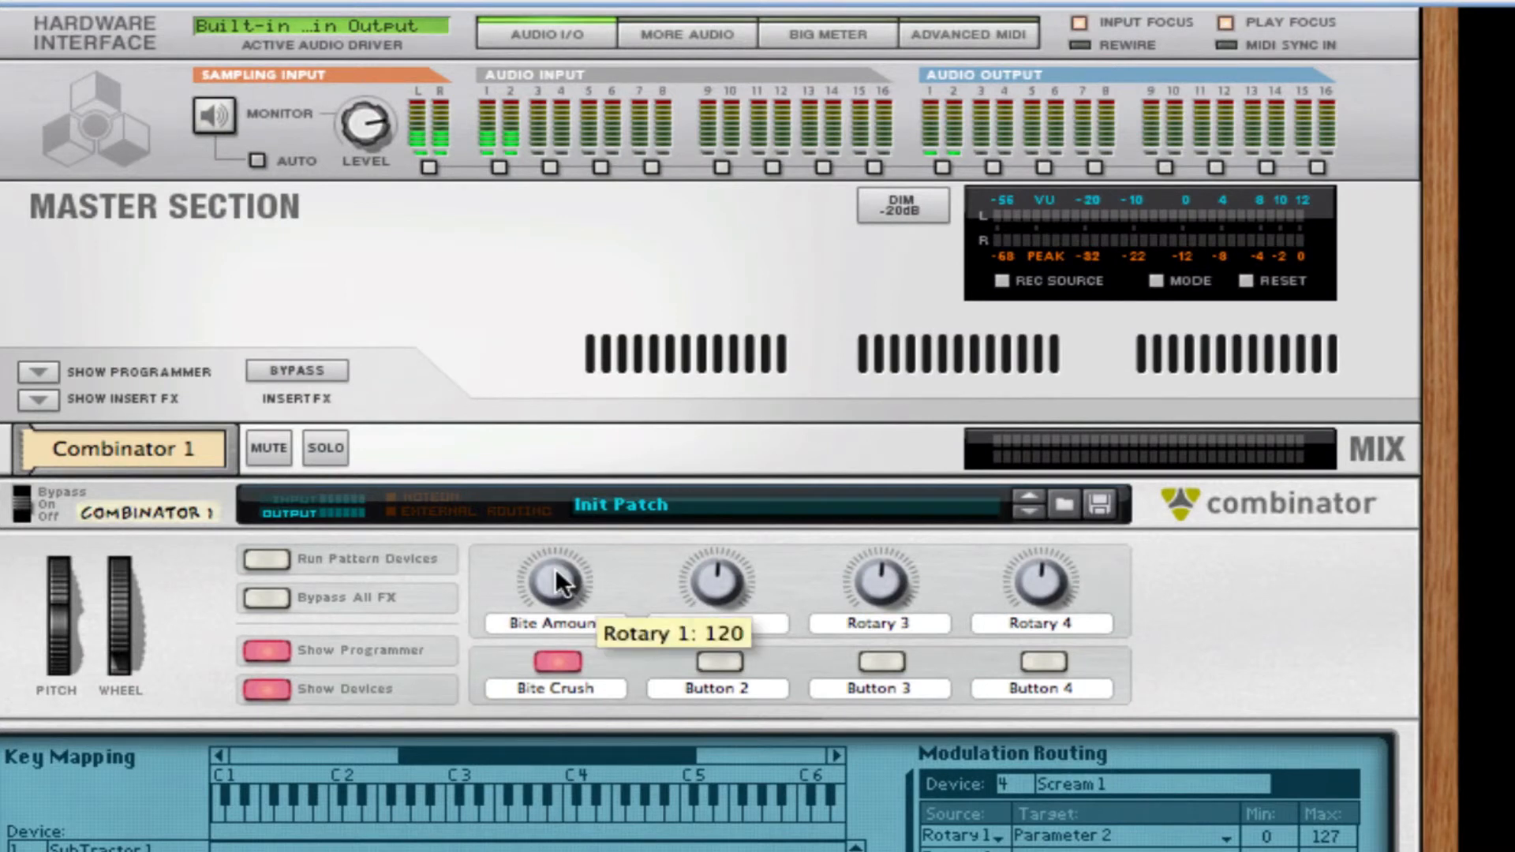
{"action": "left_click_drag", "start_coordinate": [548, 590], "coordinate": [546, 621]}
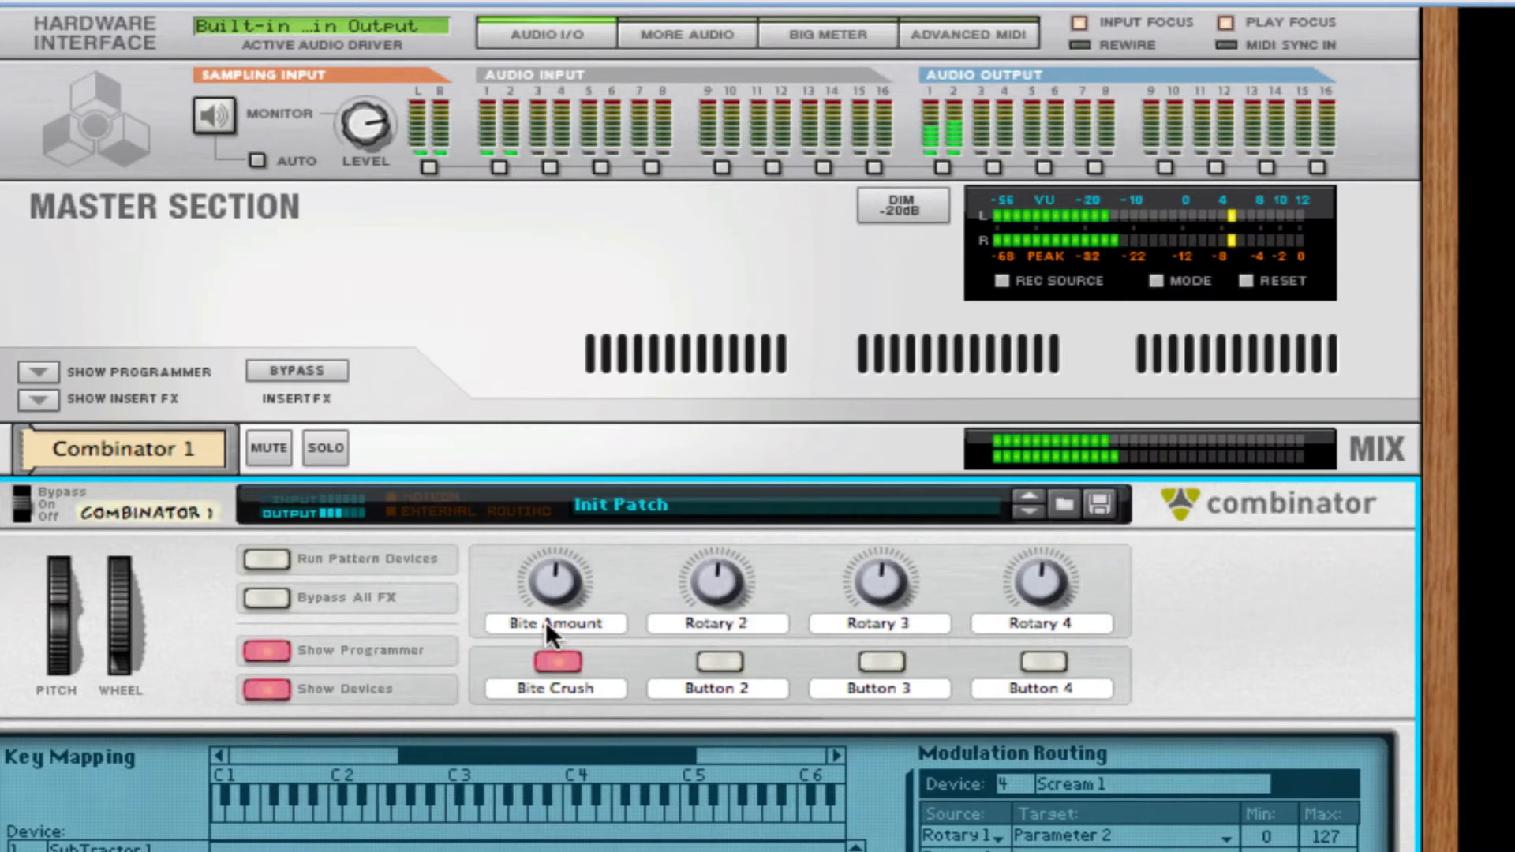